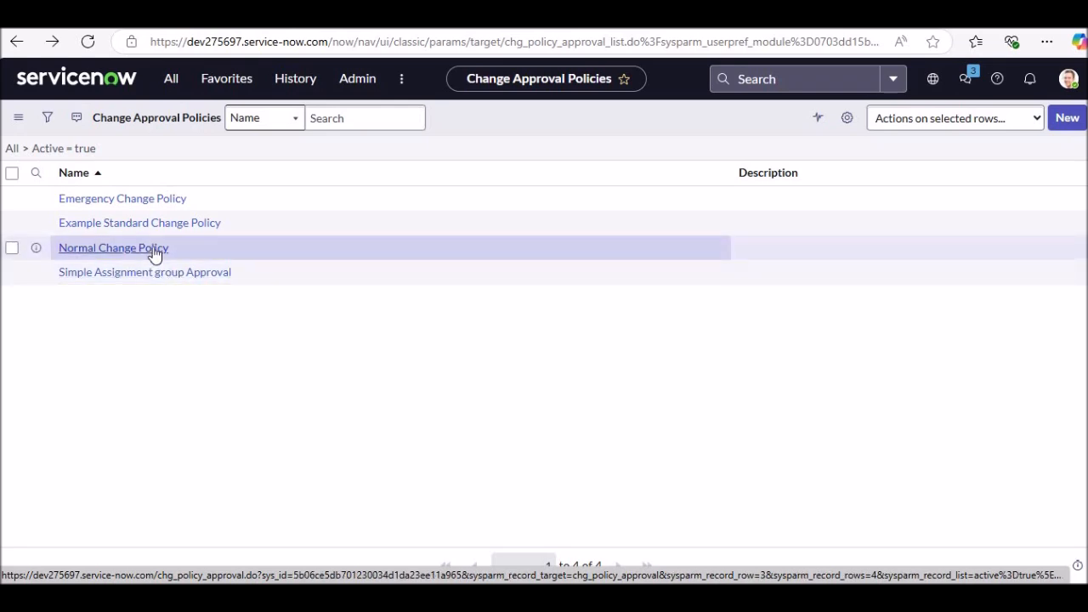
# Step: Open the Normal Change Policy and review its policy inputs, including the change_request input's definition
pyautogui.click(154, 249)
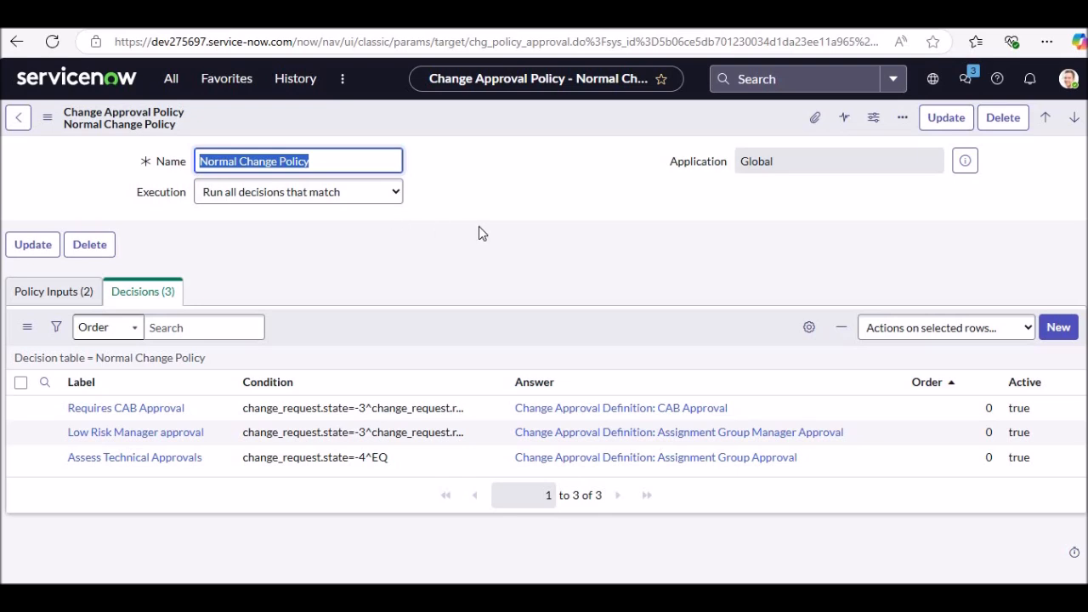
pyautogui.click(73, 292)
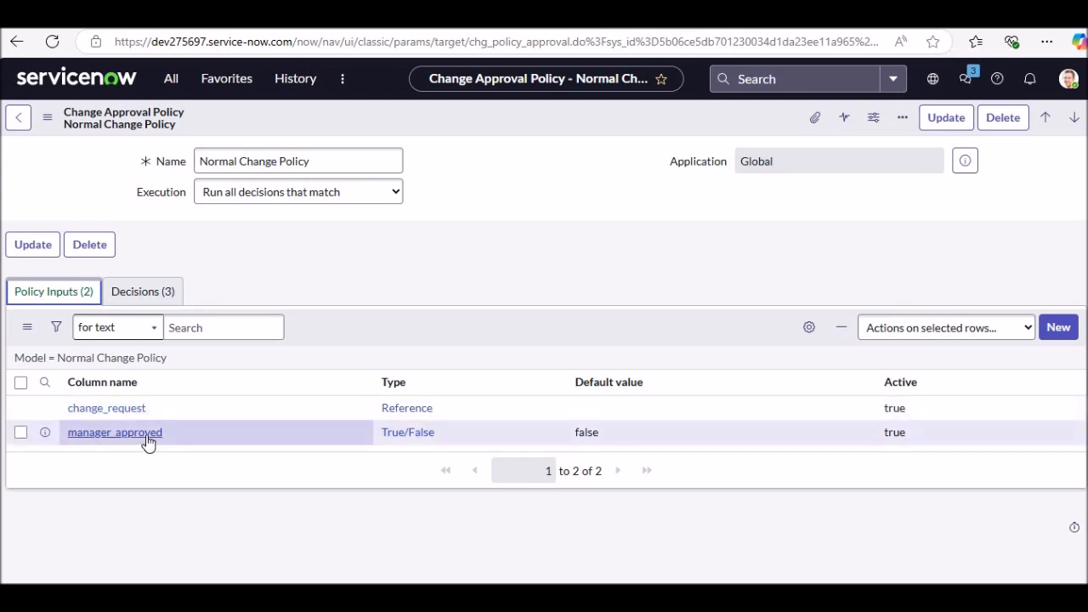
pyautogui.click(106, 408)
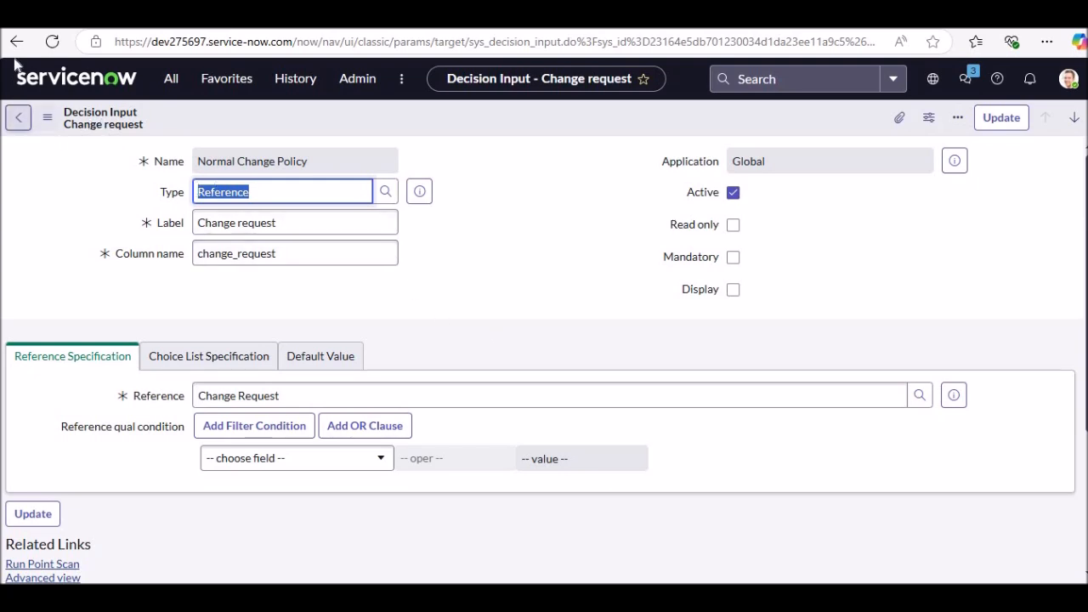
pyautogui.click(12, 119)
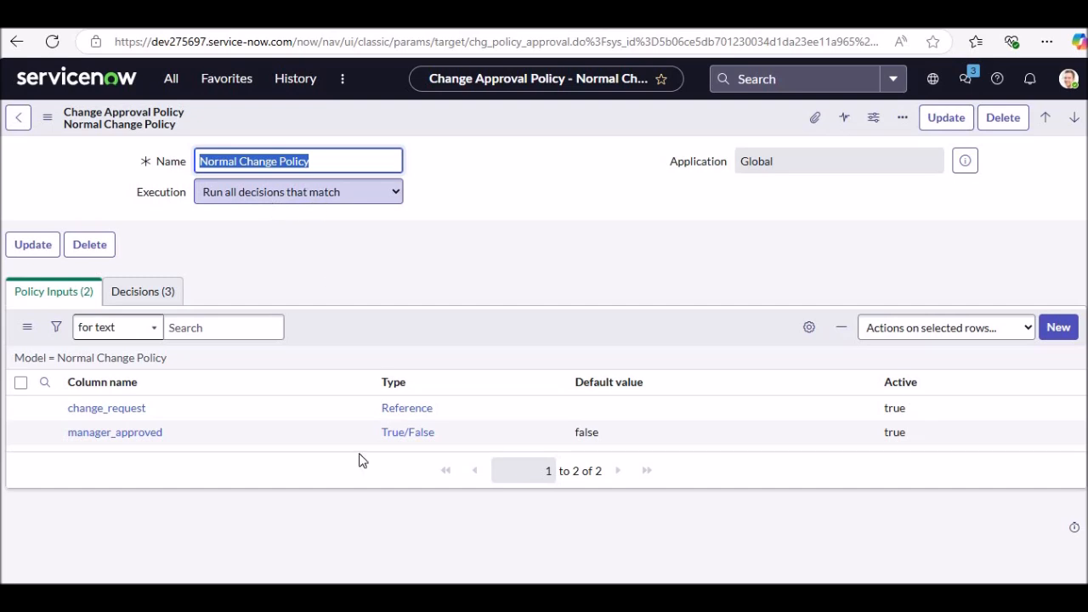
# Step: Review the available Execution options of the Normal Change Policy without changing the selection
pyautogui.click(383, 196)
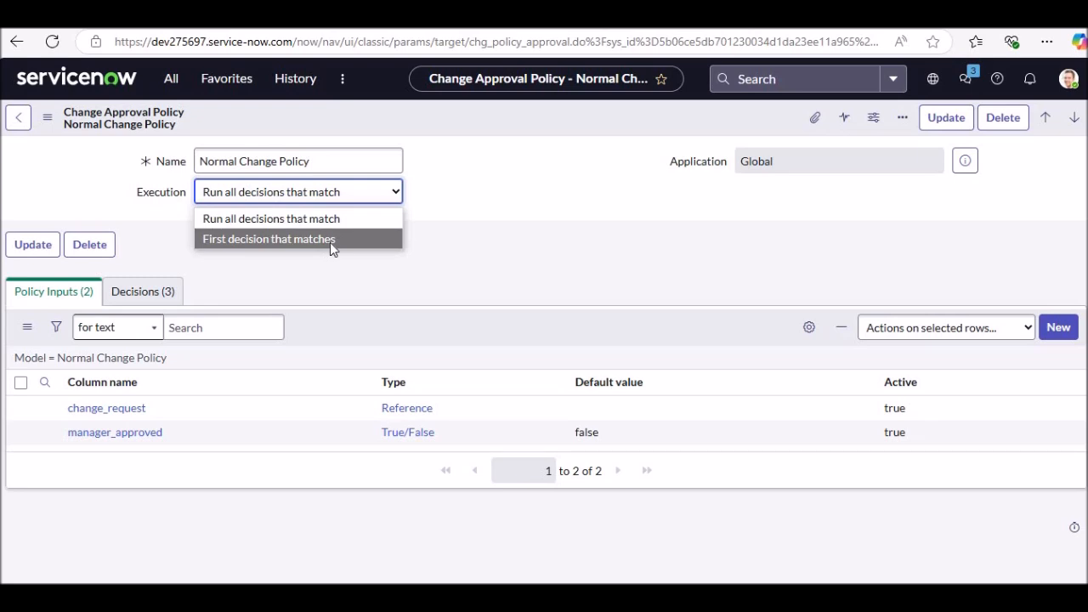
pyautogui.click(488, 215)
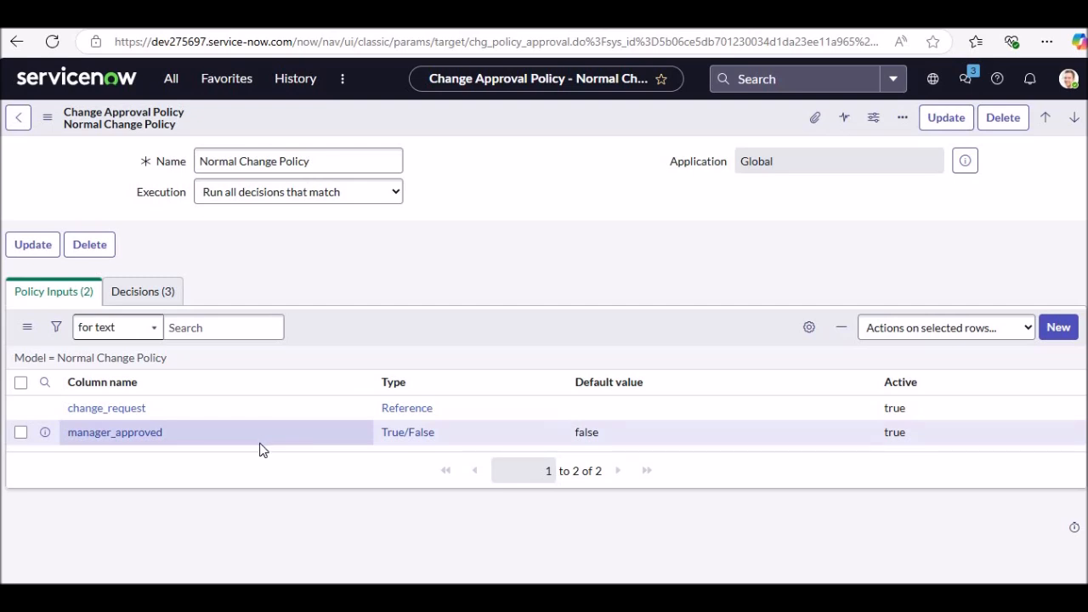
pyautogui.click(304, 199)
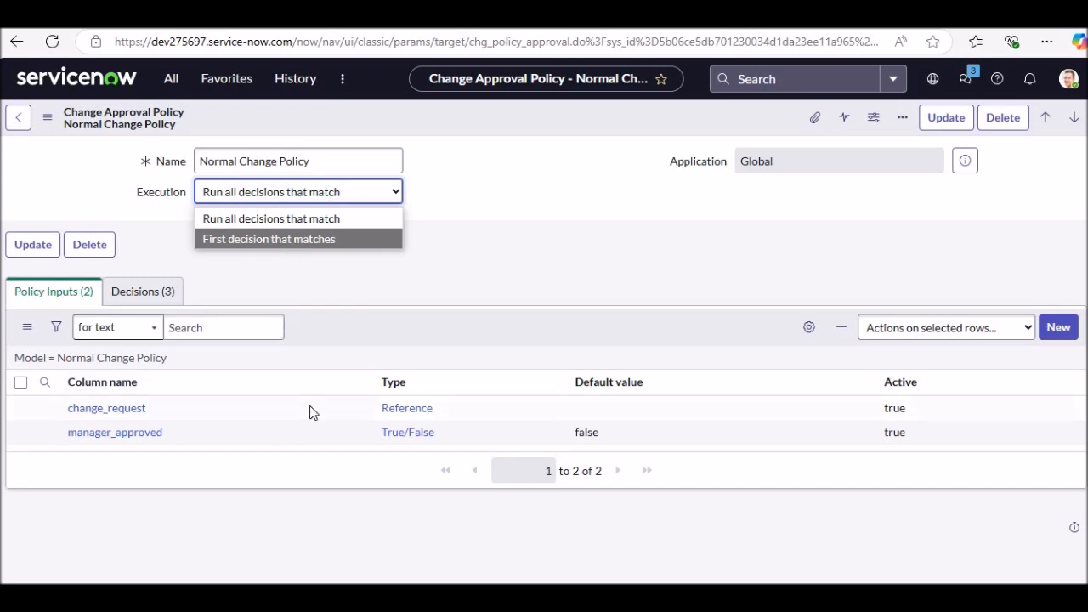
pyautogui.click(538, 274)
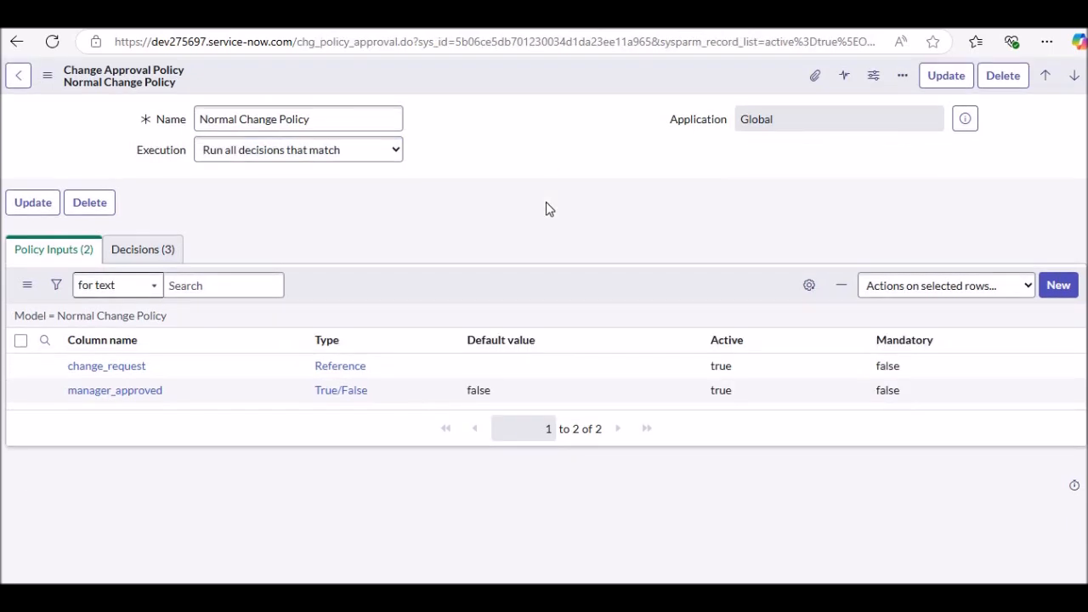
# Step: Open the approval definition behind the Assess Technical Approvals decision and review its approval action options
pyautogui.click(116, 248)
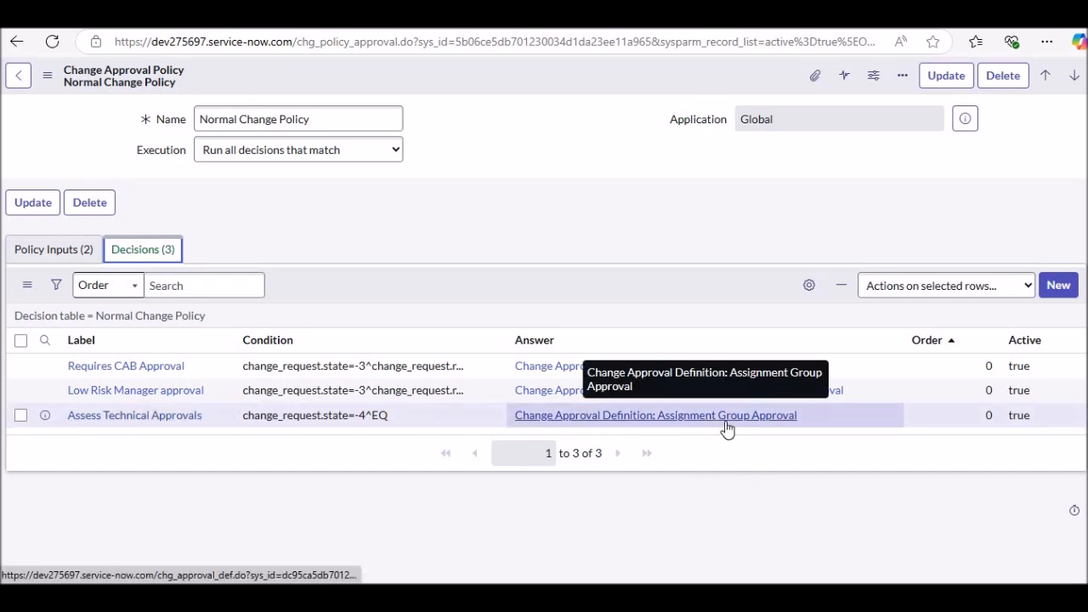
pyautogui.click(170, 416)
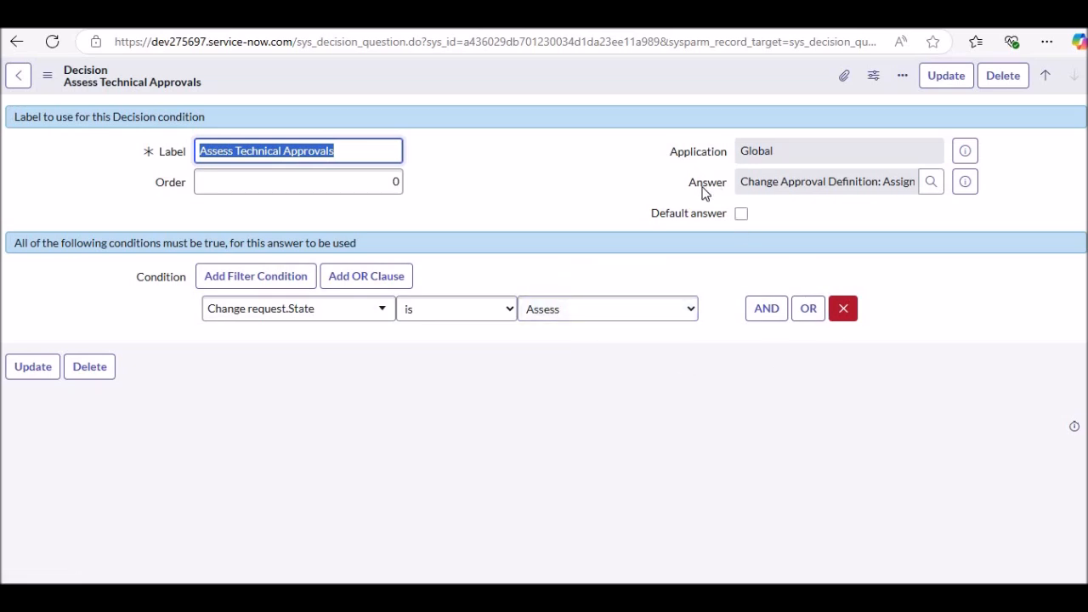
pyautogui.click(965, 183)
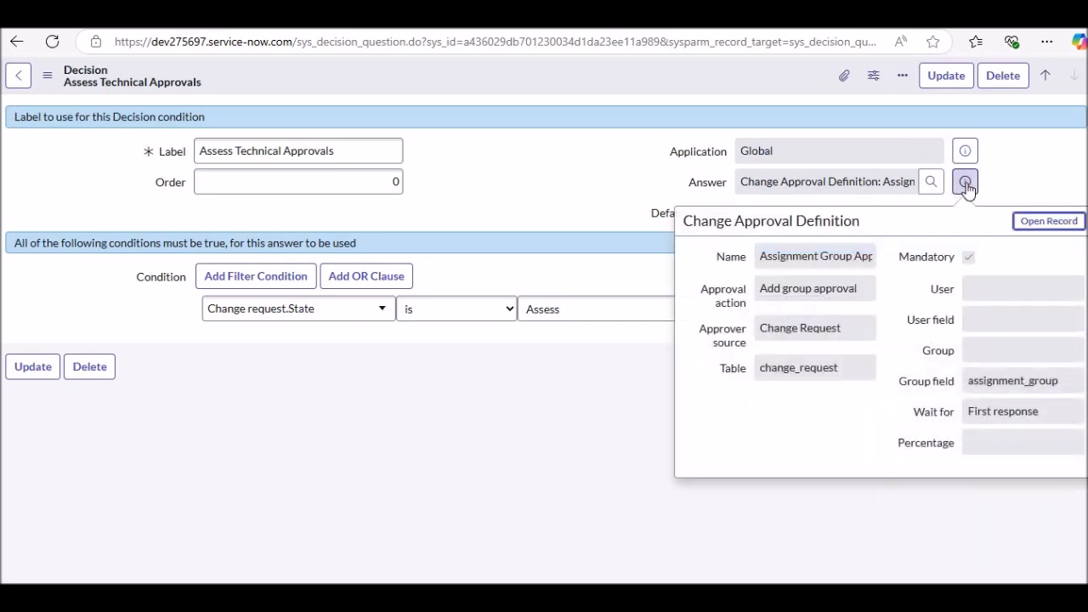
pyautogui.click(1048, 222)
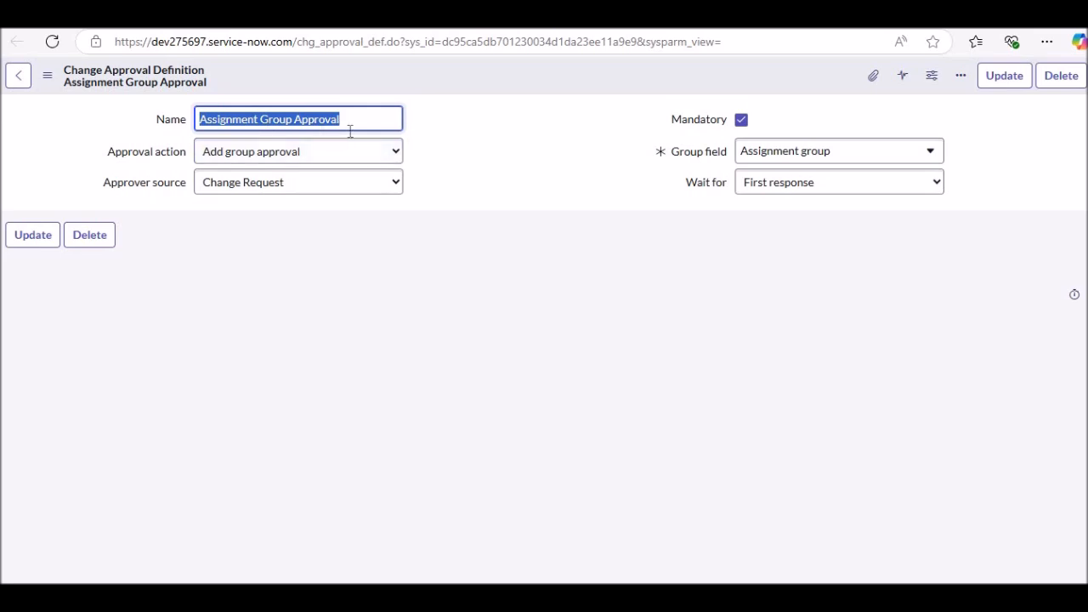
pyautogui.click(270, 158)
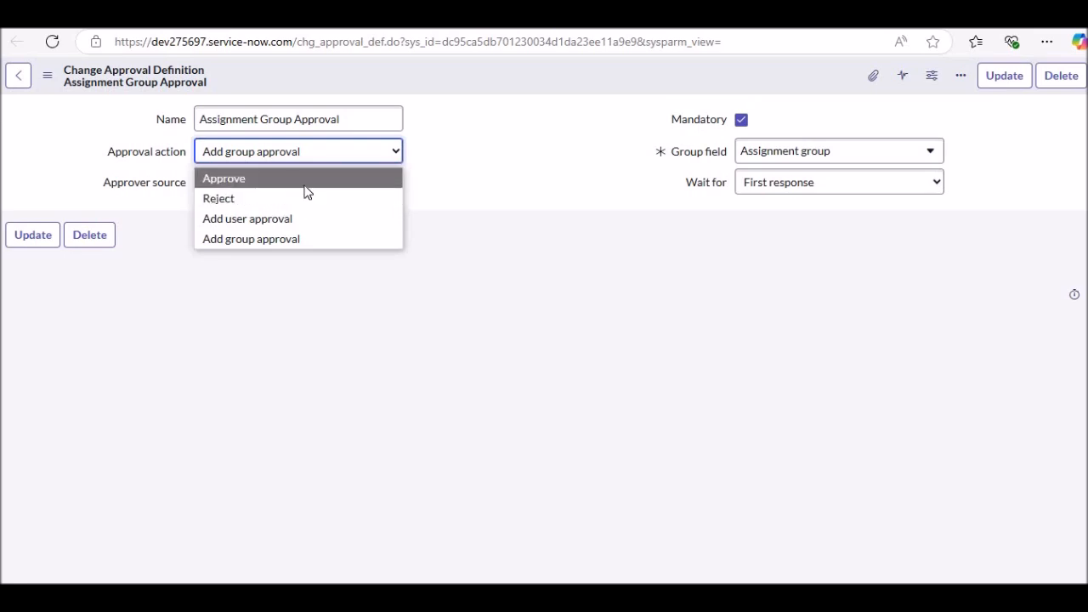
pyautogui.click(450, 181)
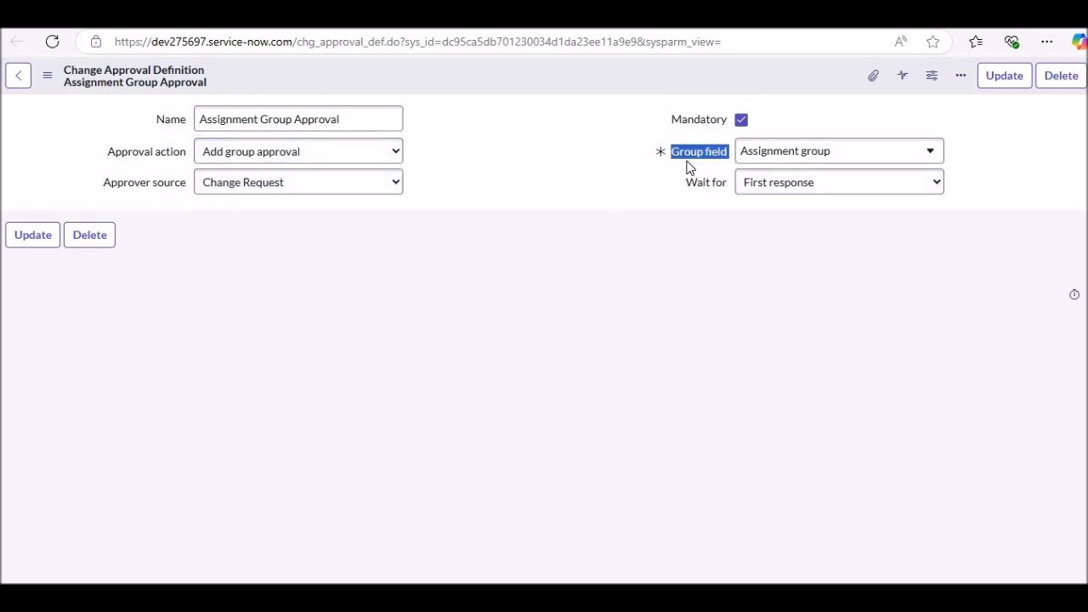
# Step: Switch the approver source to Approval Definition to inspect the Group field and restore it to Change Request
pyautogui.click(367, 187)
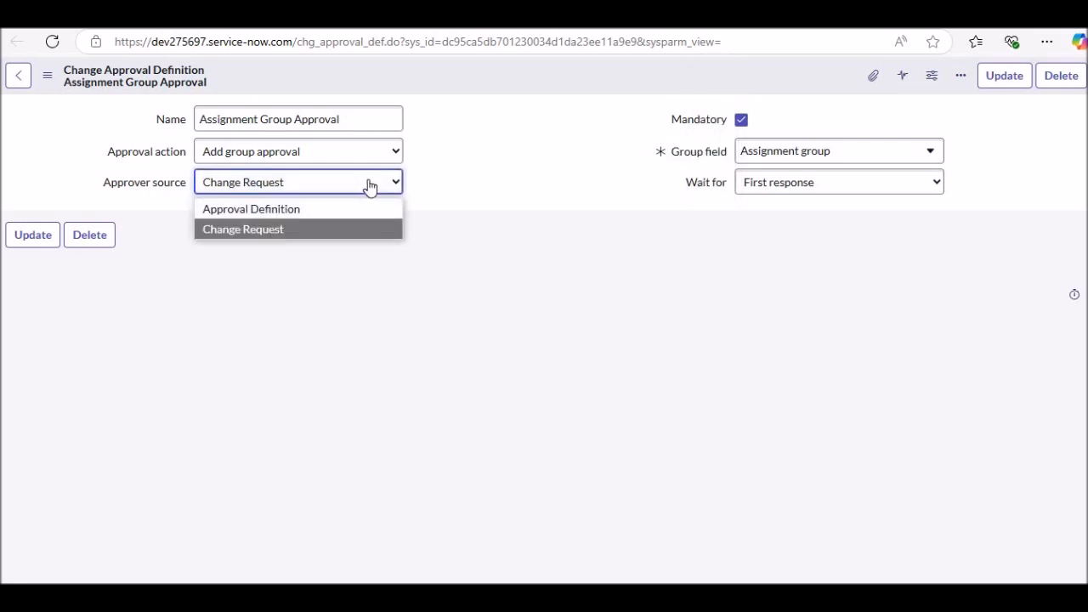
pyautogui.click(287, 213)
pyautogui.click(758, 153)
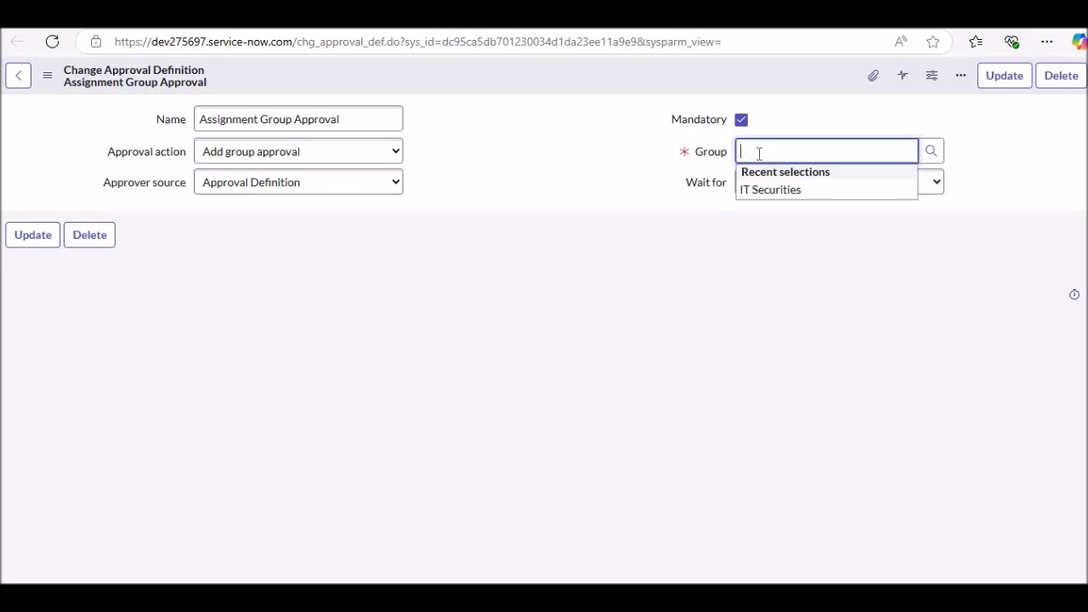
pyautogui.click(365, 186)
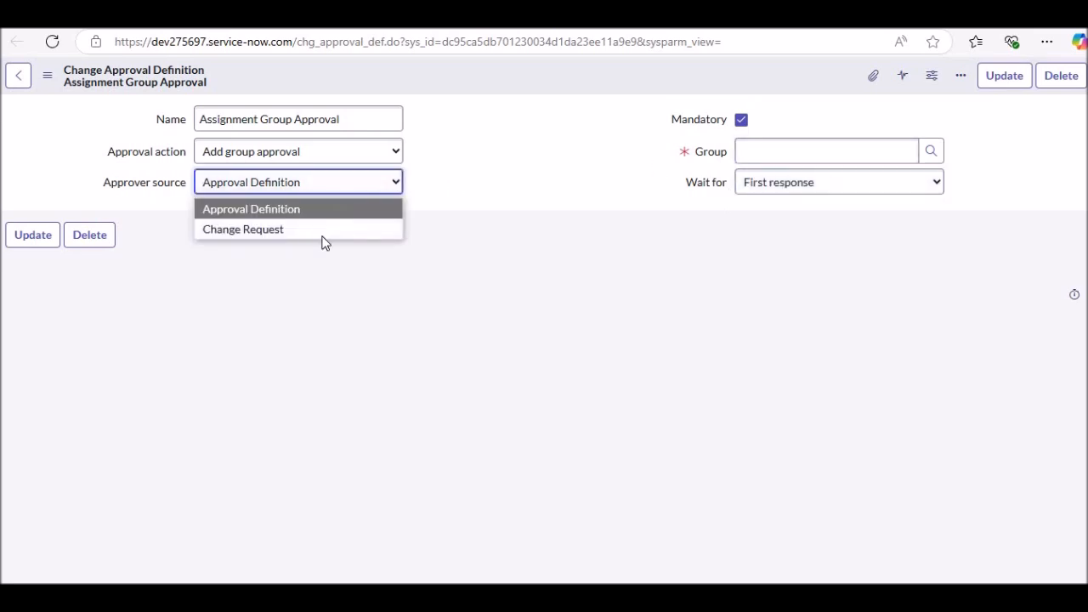
pyautogui.click(323, 231)
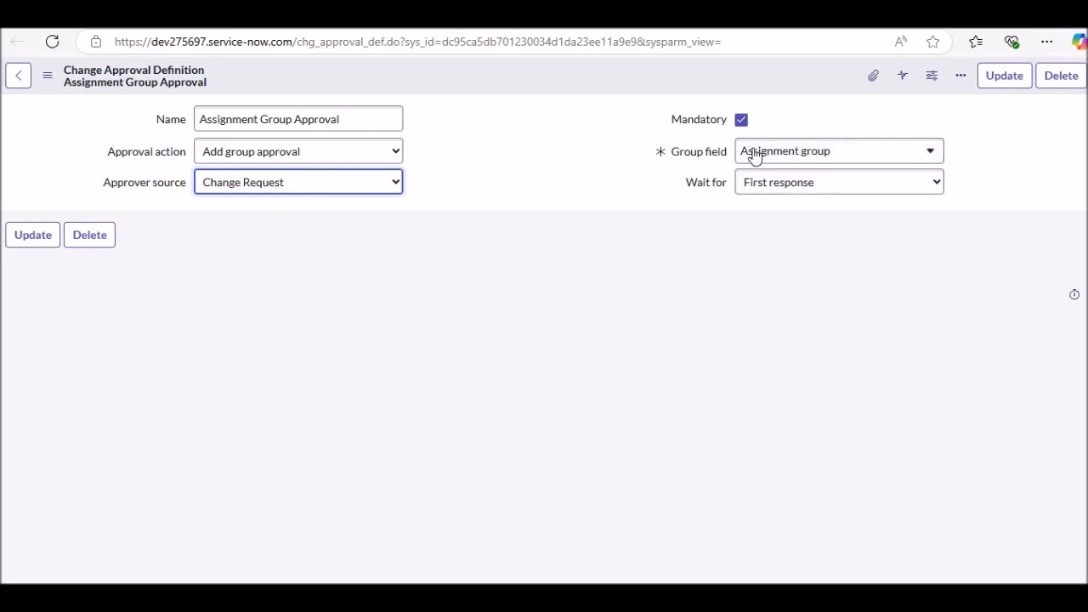
# Step: Review the change request fields selectable as the definition's group field, and return to the Assess Technical Approvals decision
pyautogui.click(816, 155)
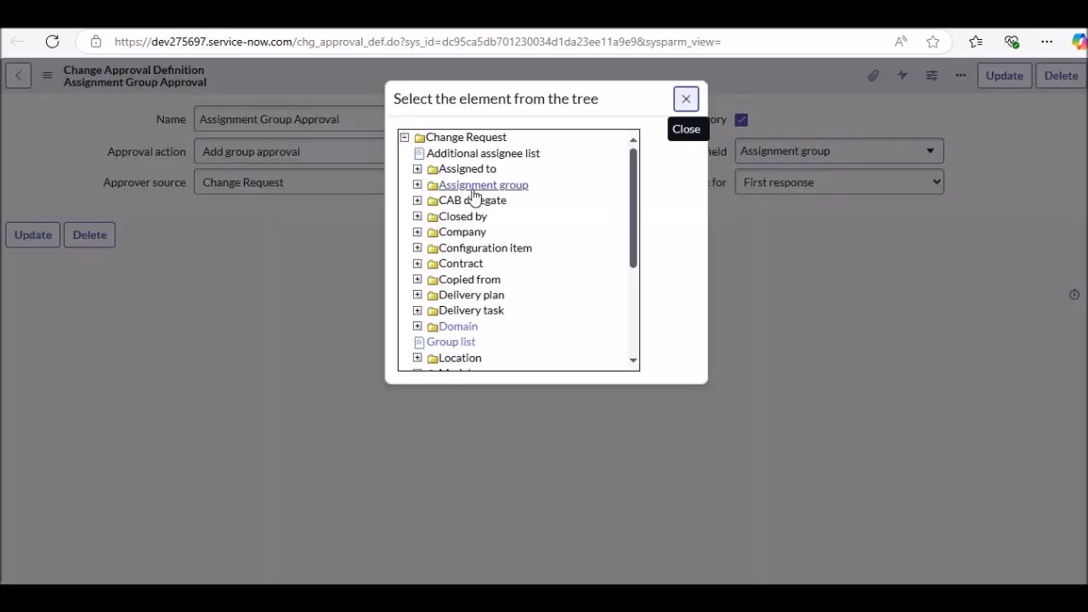
pyautogui.click(686, 99)
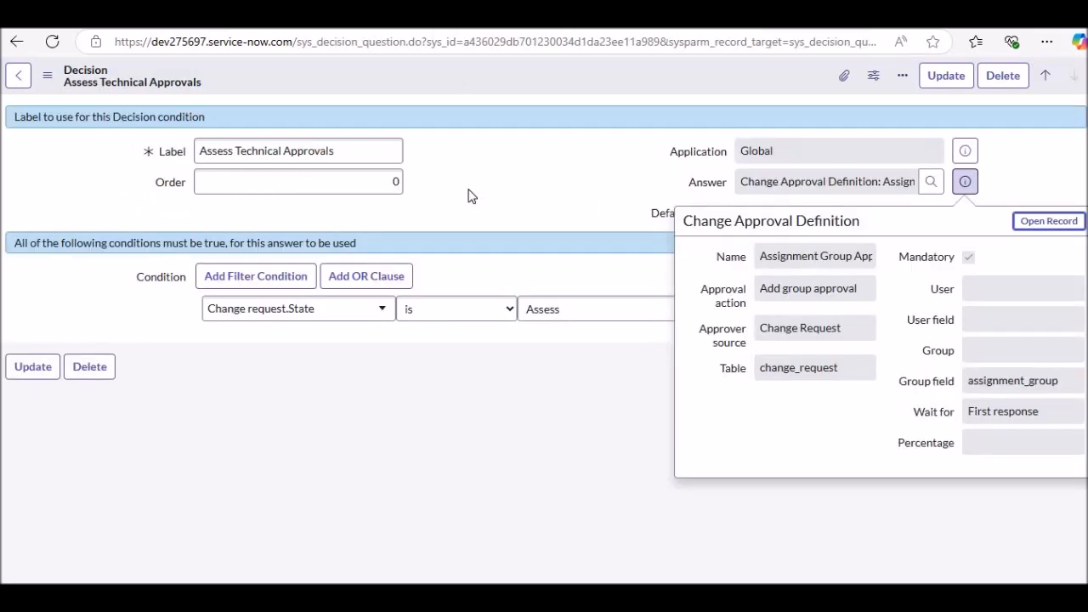
pyautogui.click(466, 190)
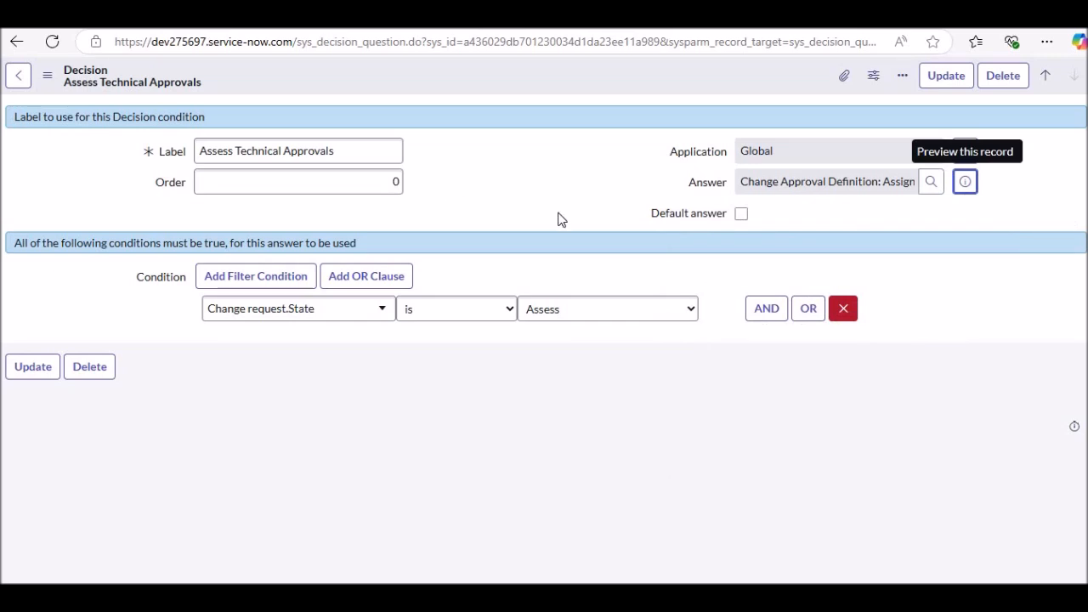
# Step: Switch to the "New version of Blackberry service" change request and set its category to Network
pyautogui.hotkey('ctrl', 'Tab')
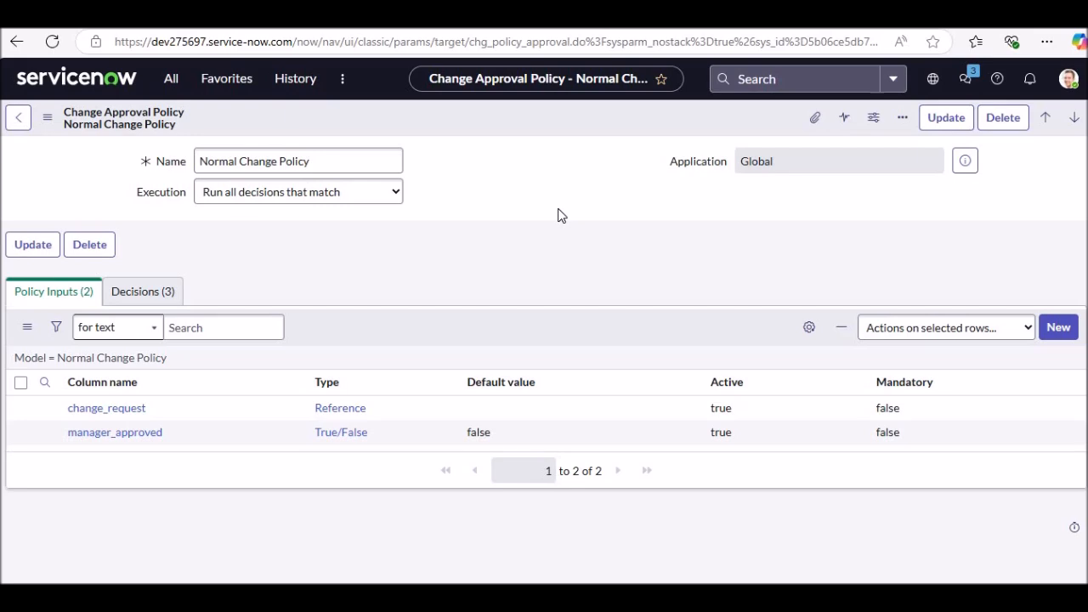
pyautogui.hotkey('ctrl', 'Tab')
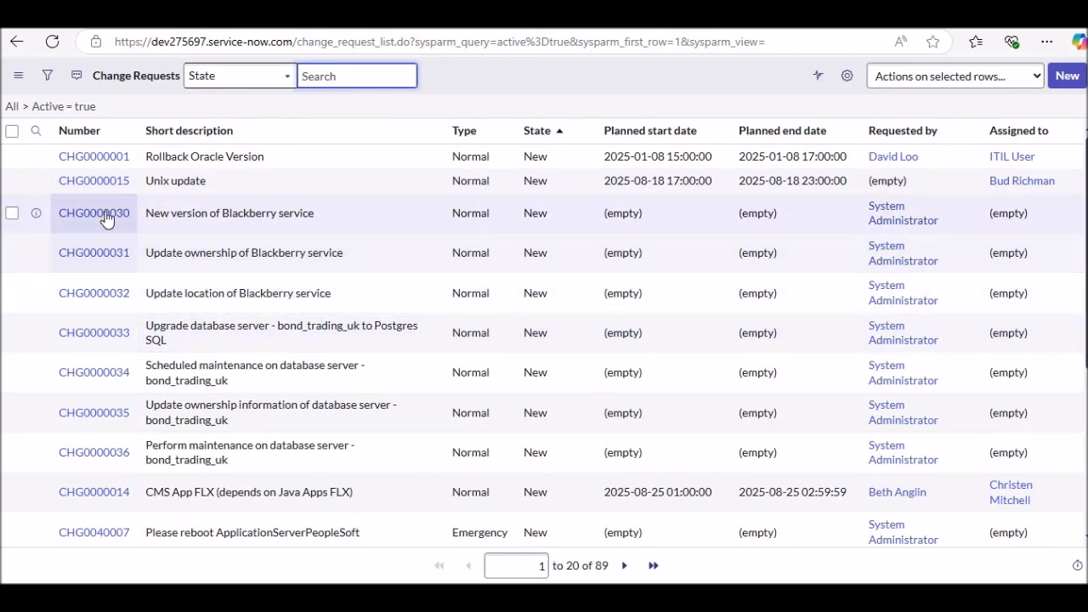
pyautogui.hotkey('ctrl', 'Tab')
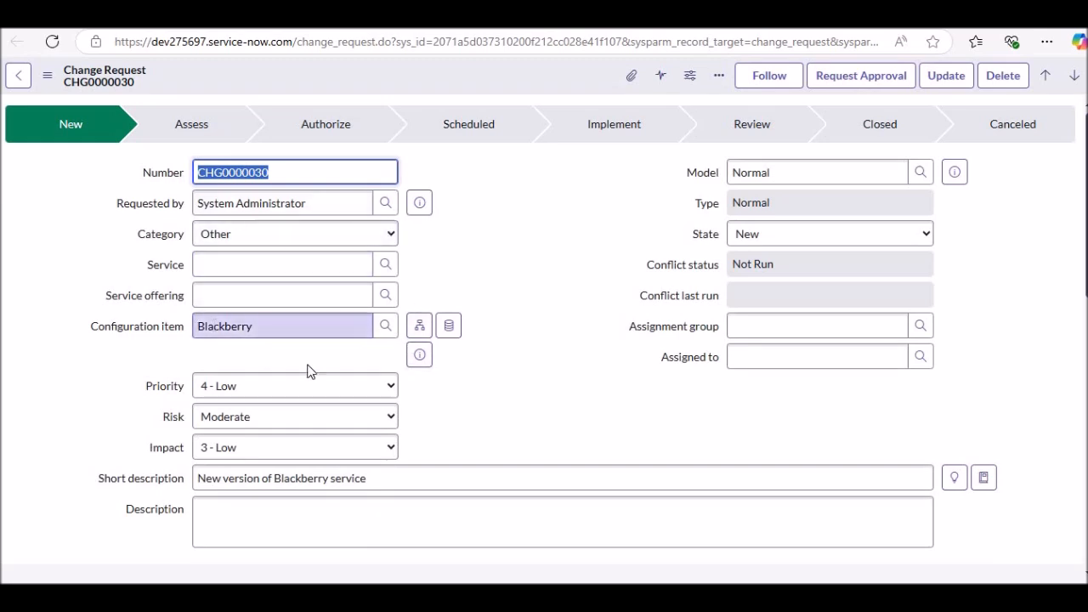
pyautogui.click(242, 237)
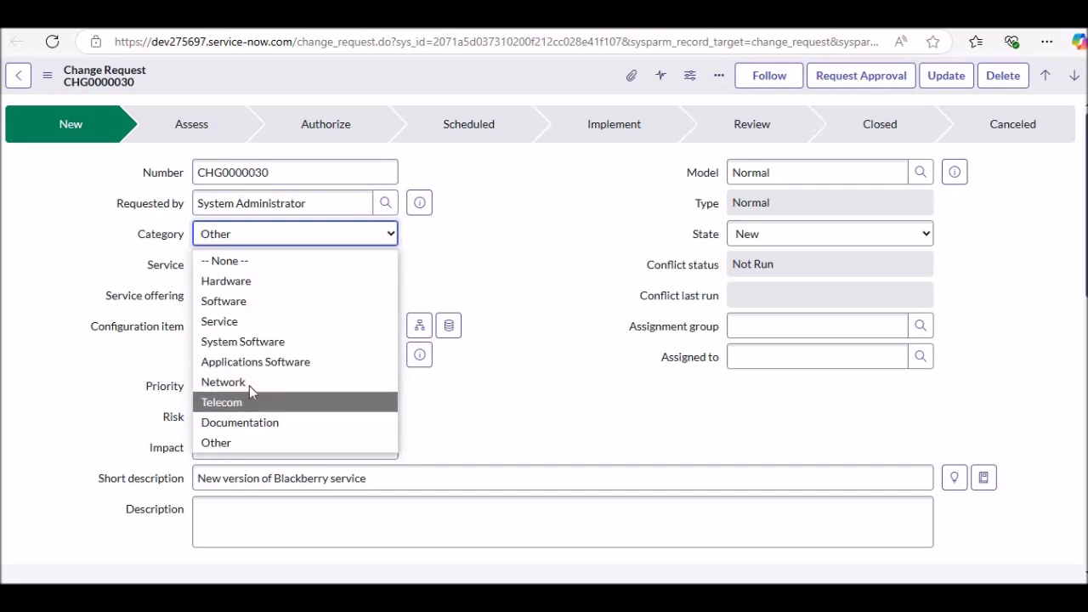
pyautogui.click(294, 378)
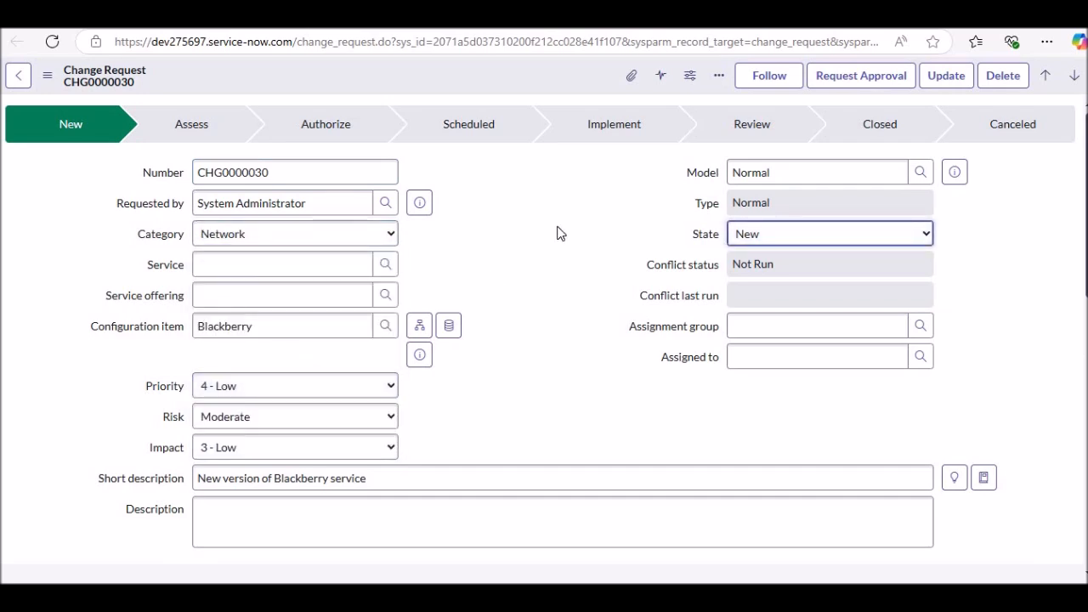
# Step: Set the change request's assignment group to Network and save the record, keeping the form open
pyautogui.scroll(-1, 560, 233)
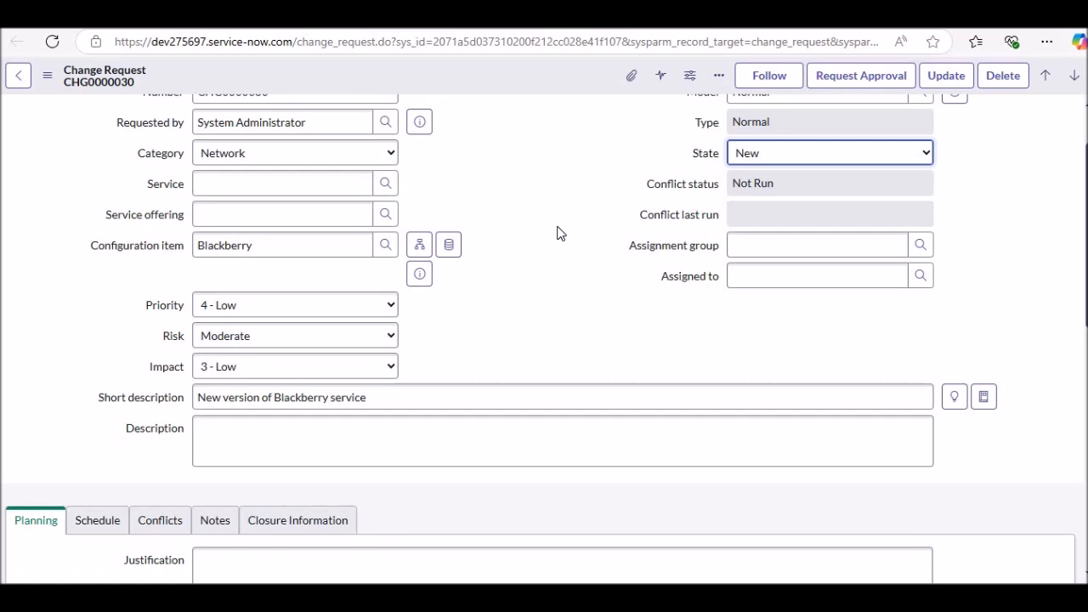
pyautogui.click(761, 248)
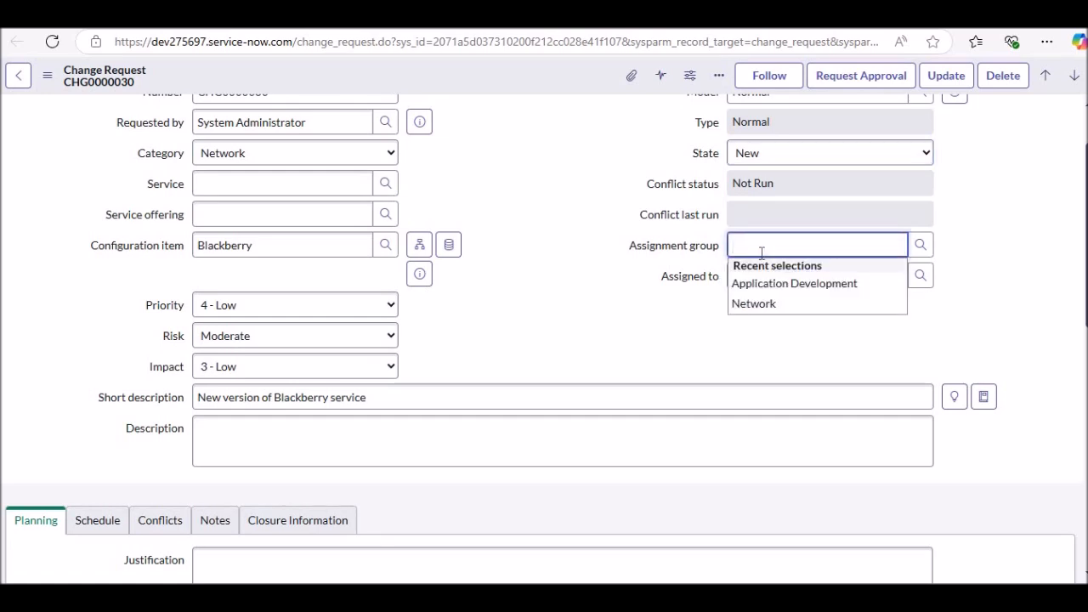
pyautogui.press('Down')
pyautogui.press('Down')
pyautogui.press('Return')
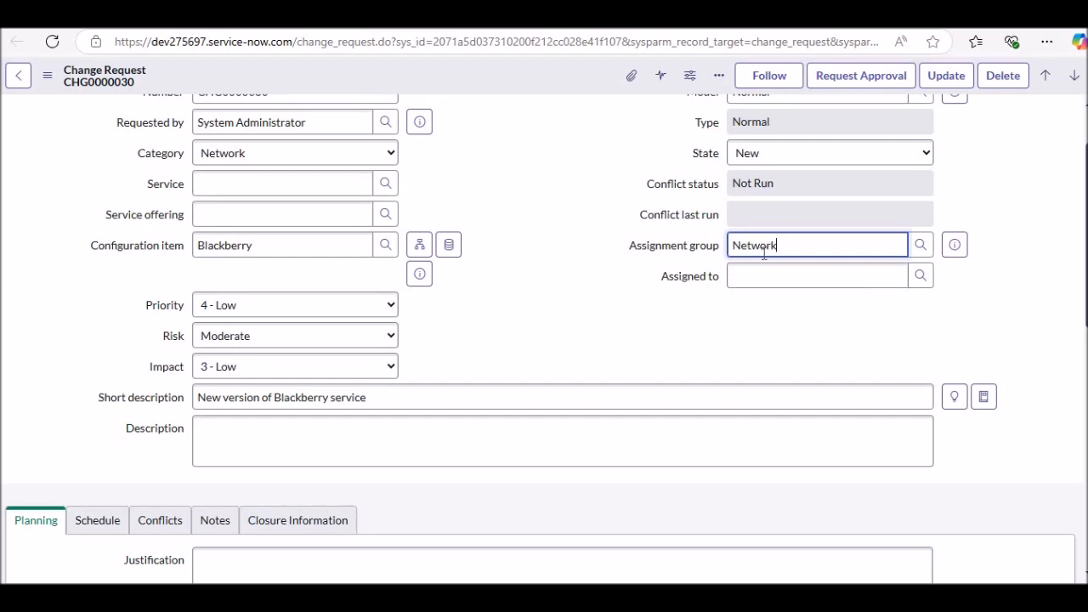
pyautogui.scroll(1, 559, 273)
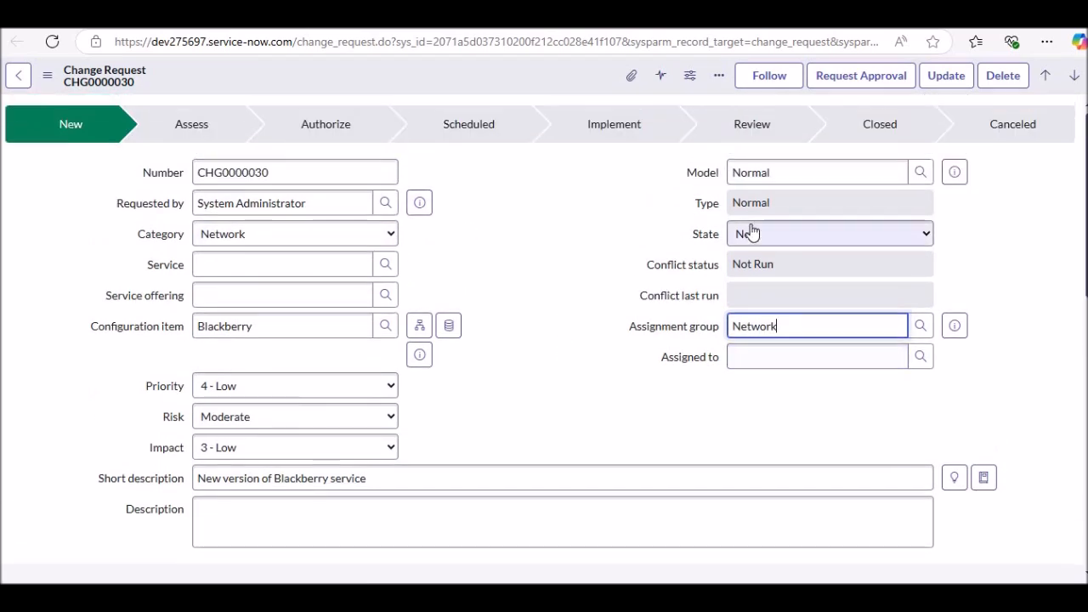
pyautogui.rightClick(466, 74)
pyautogui.click(484, 78)
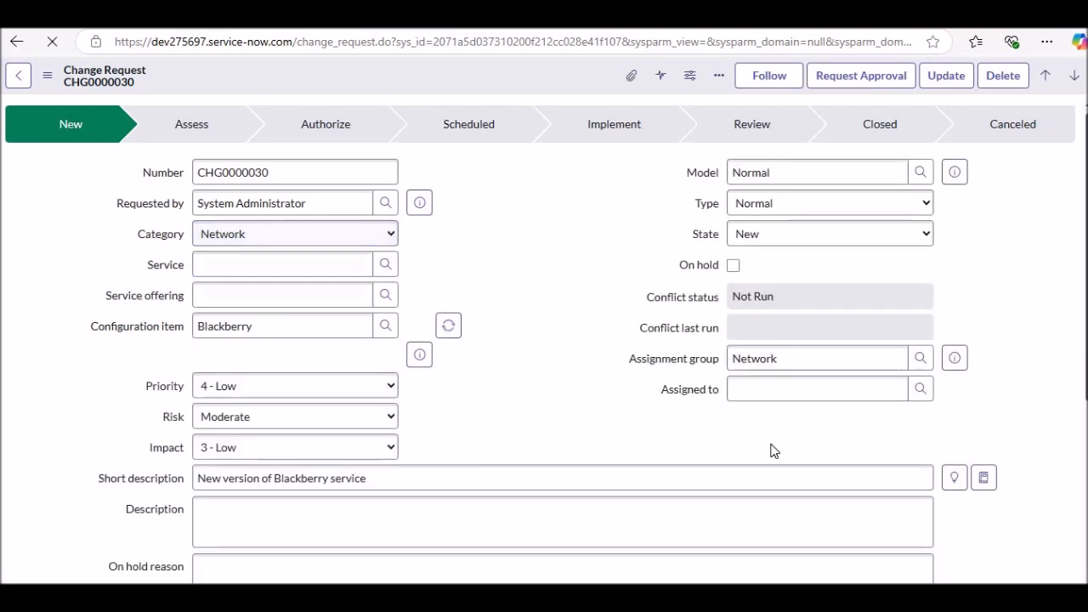
# Step: Examine the Approvers related list of the saved change request
pyautogui.click(781, 358)
pyautogui.scroll(-5, 510, 350)
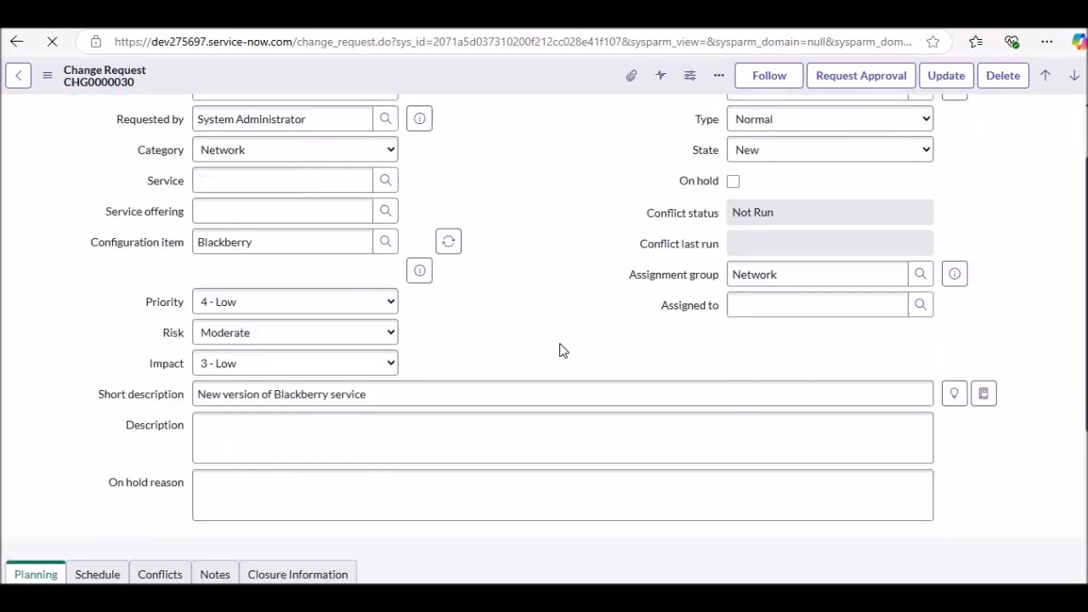
pyautogui.scroll(-1, 255, 421)
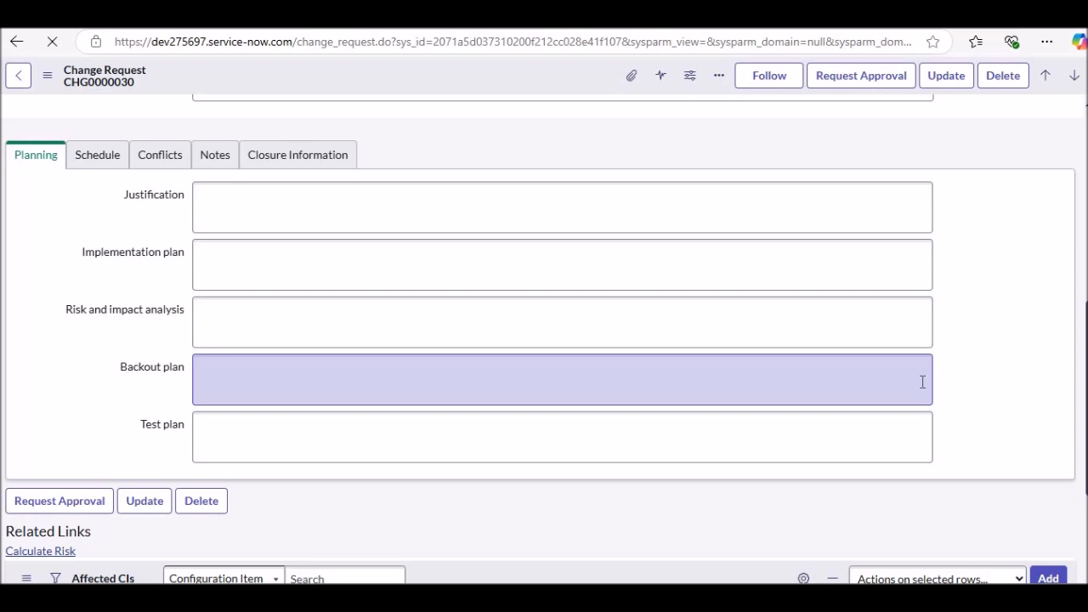
pyautogui.scroll(-4, 922, 391)
pyautogui.scroll(-4, 262, 451)
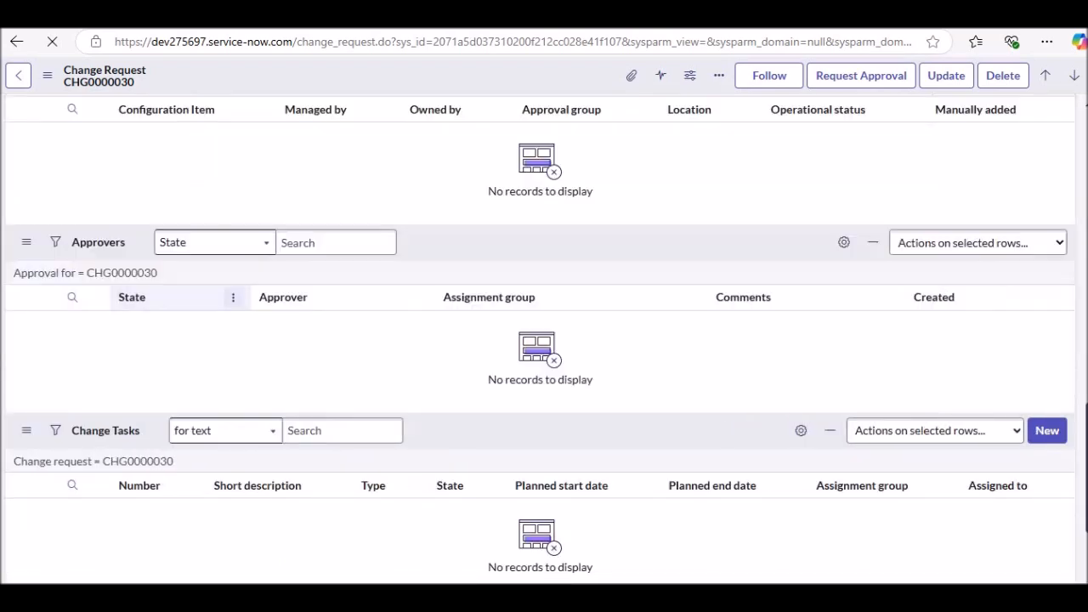
pyautogui.scroll(-8, 374, 396)
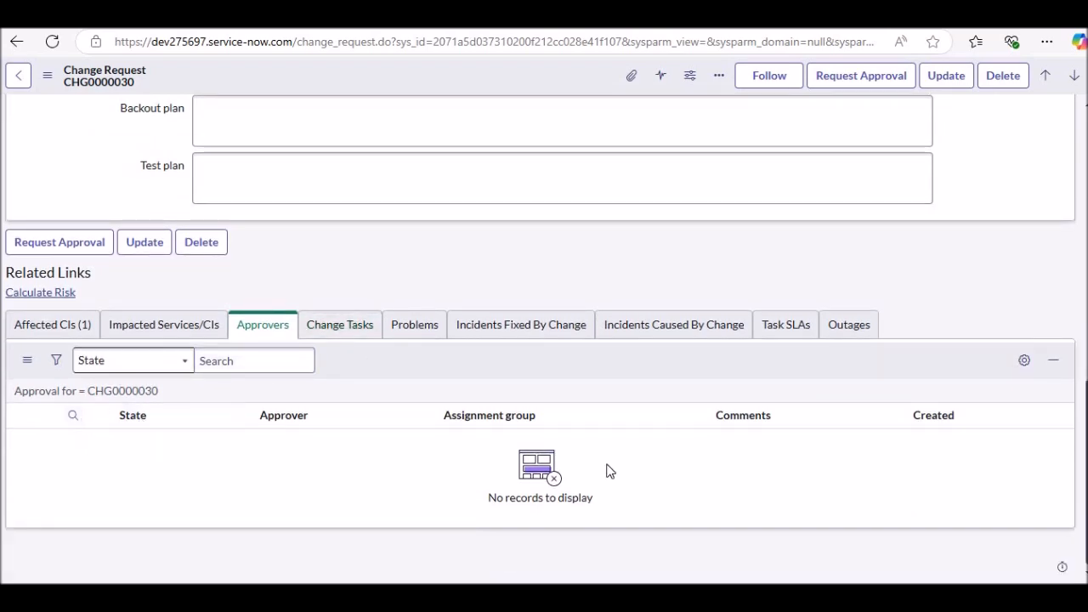
# Step: Return to the change approval policies and open the Normal Change Policy record
pyautogui.scroll(8, 715, 315)
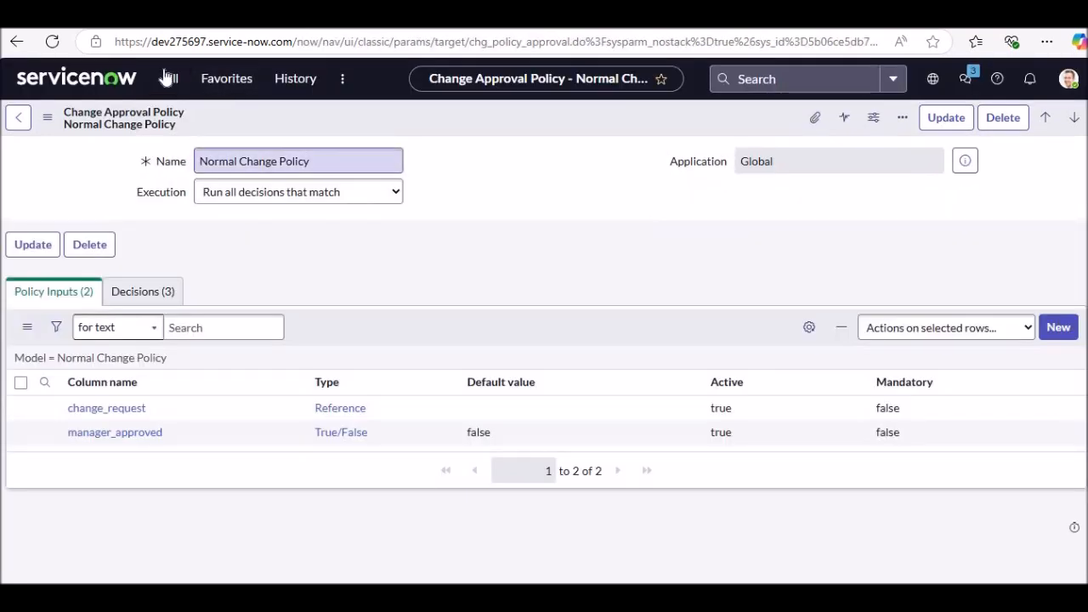
pyautogui.click(169, 78)
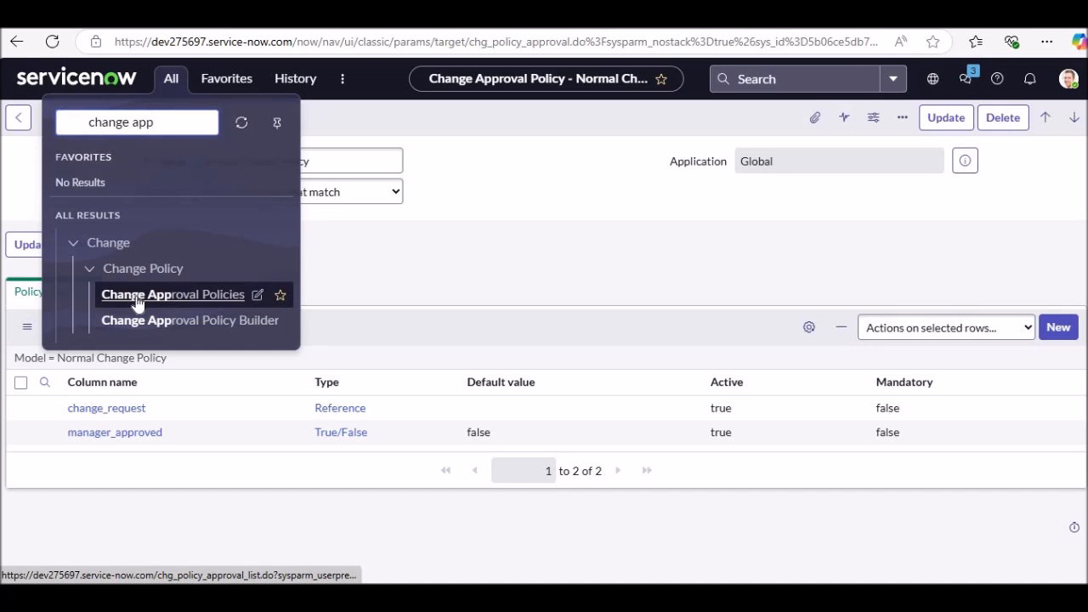
pyautogui.click(136, 298)
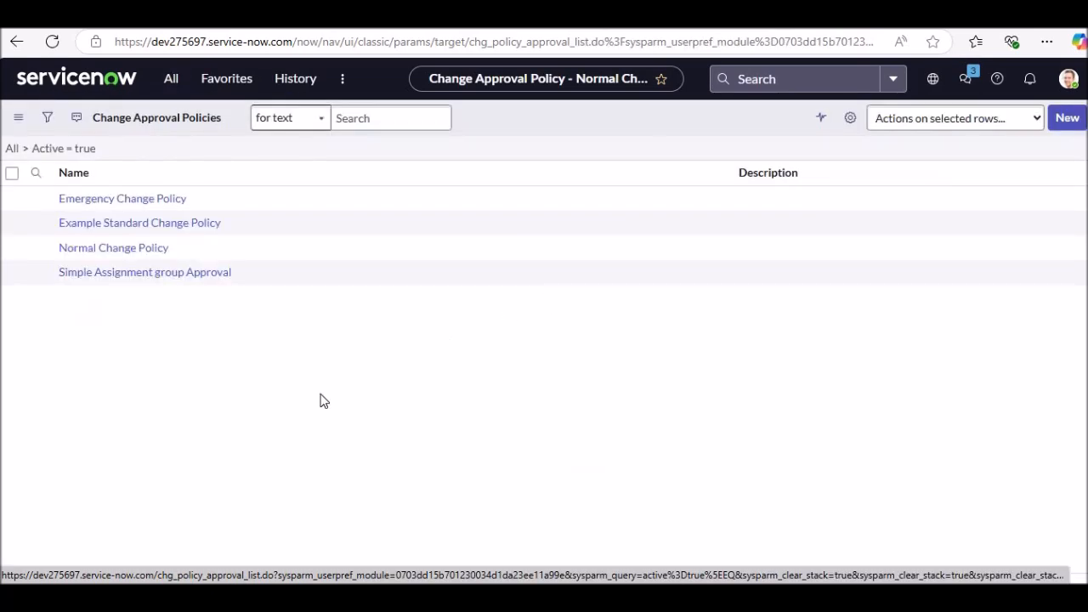
pyautogui.click(122, 258)
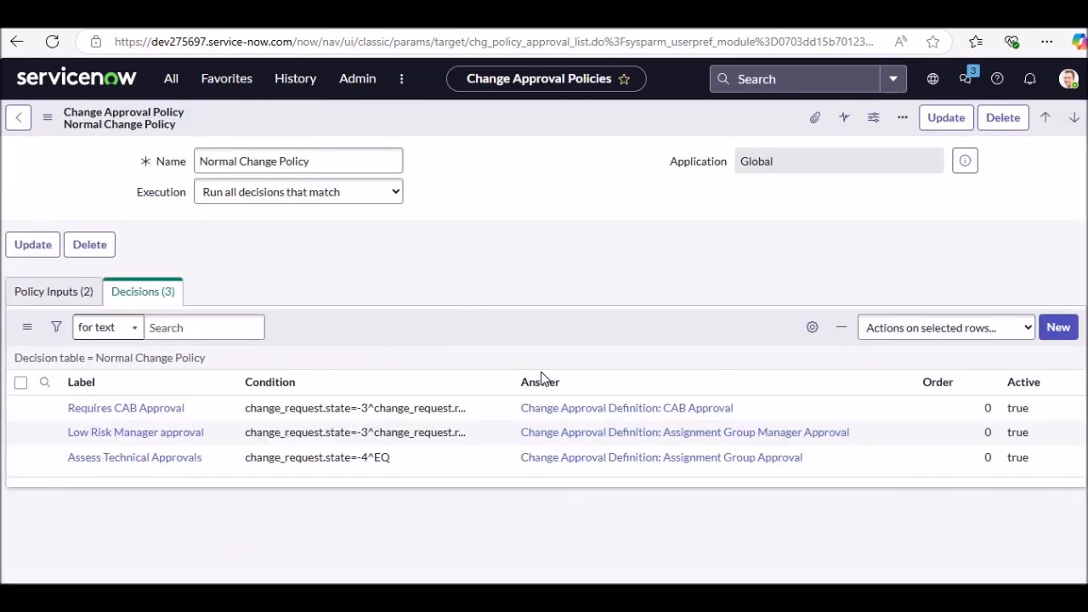
# Step: Deactivate the manager_approved policy input of the Normal Change Policy by setting its Active value to false
pyautogui.click(69, 293)
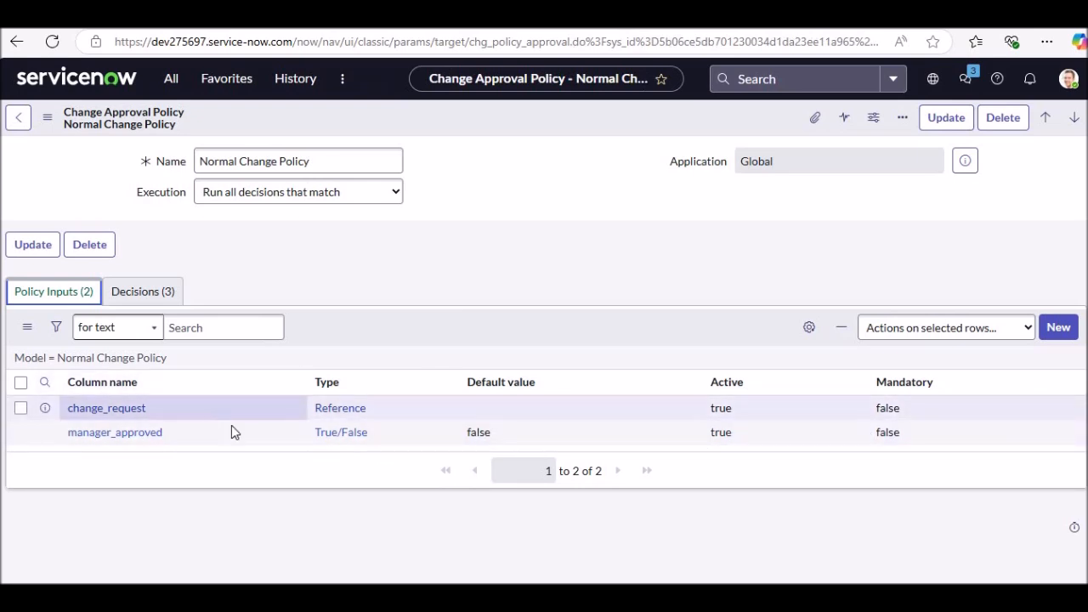
pyautogui.click(748, 437)
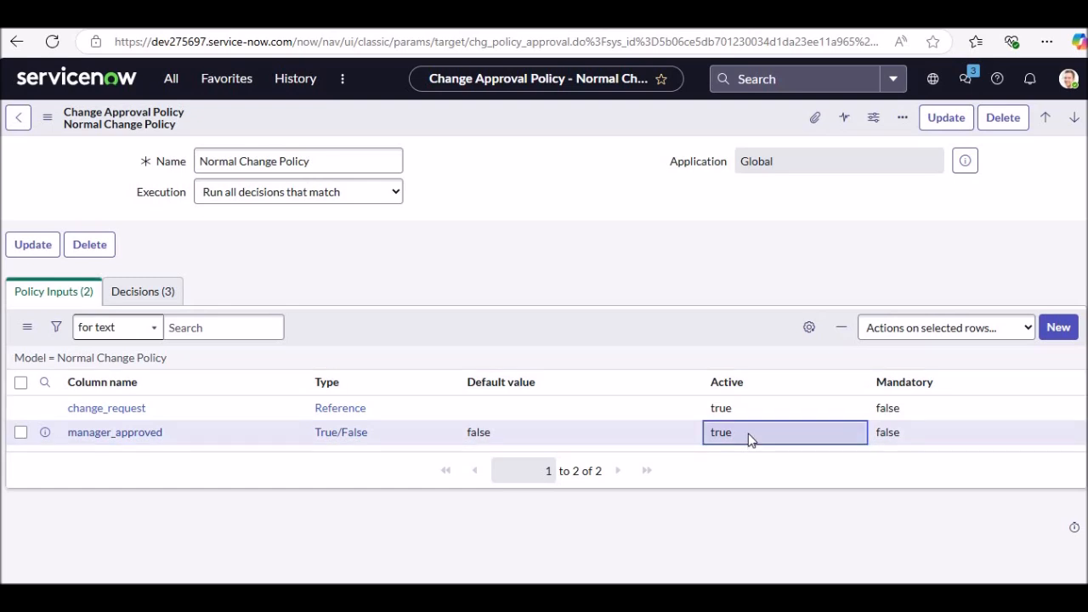
pyautogui.doubleClick(749, 436)
pyautogui.click(749, 438)
pyautogui.click(749, 438)
pyautogui.click(736, 488)
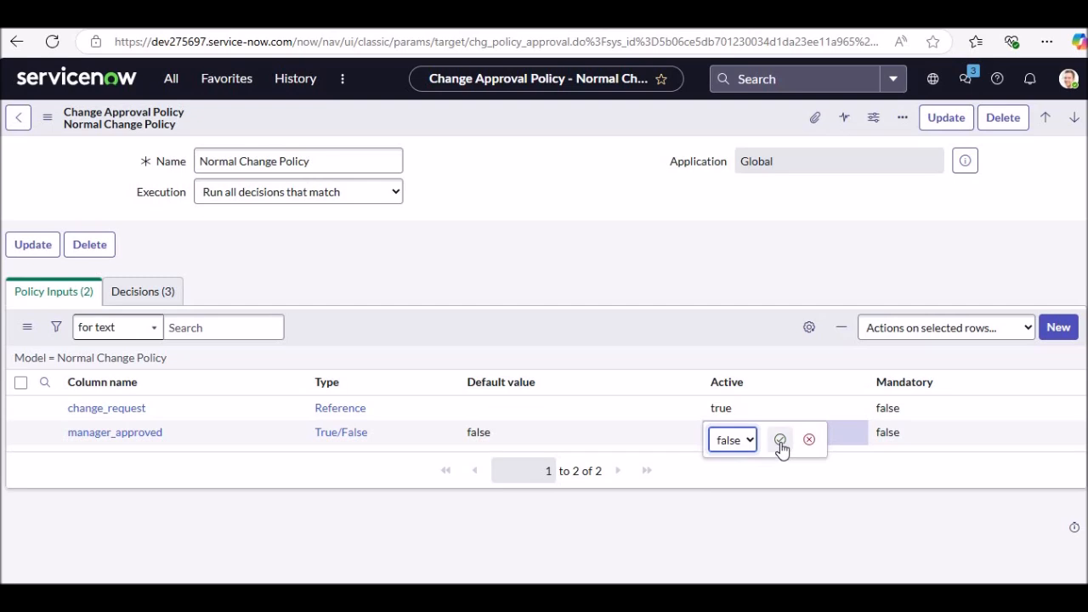
pyautogui.click(780, 439)
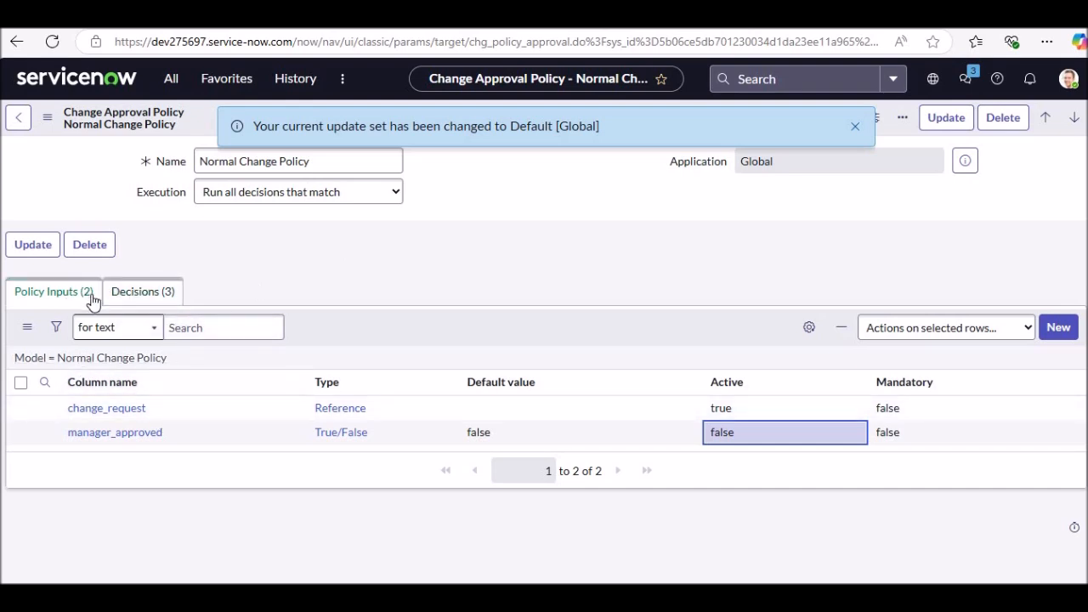
# Step: Start a new decision for the Normal Change Policy with the label "Assess Security Approval"
pyautogui.click(146, 298)
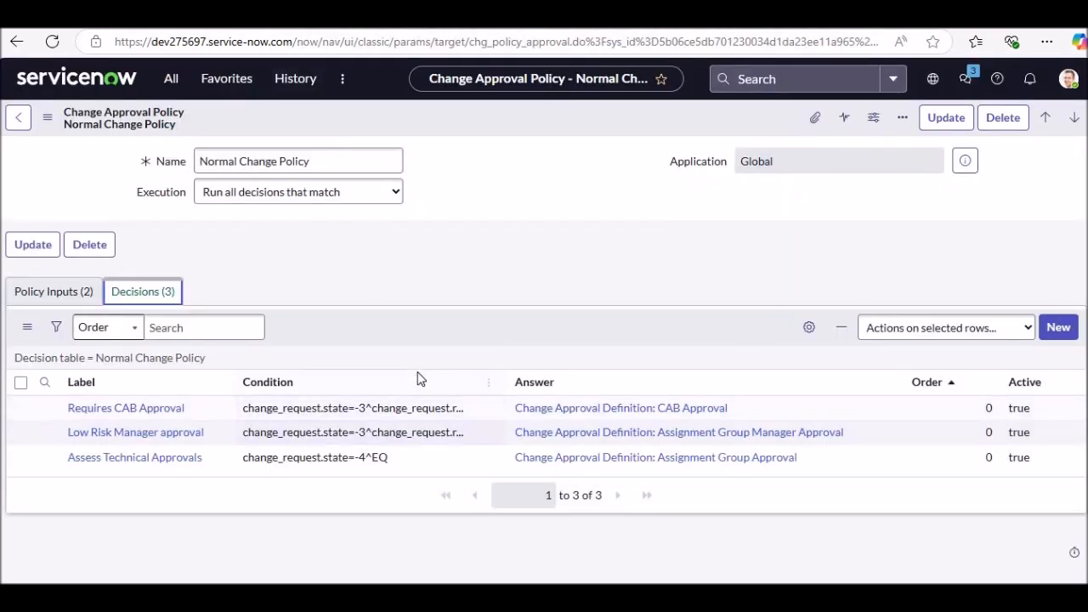
pyautogui.click(1054, 330)
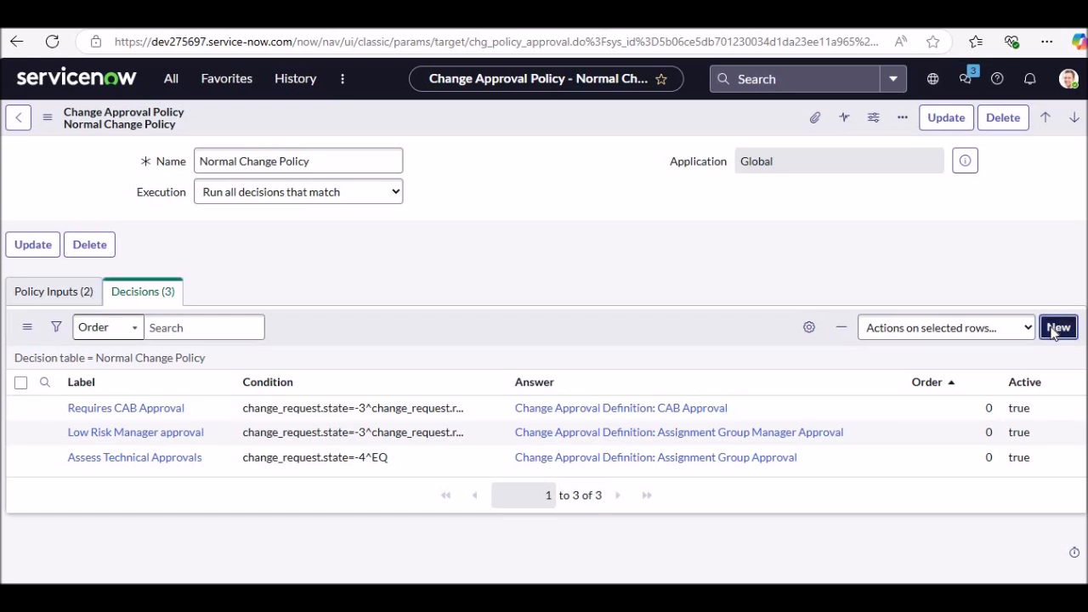
pyautogui.write('As')
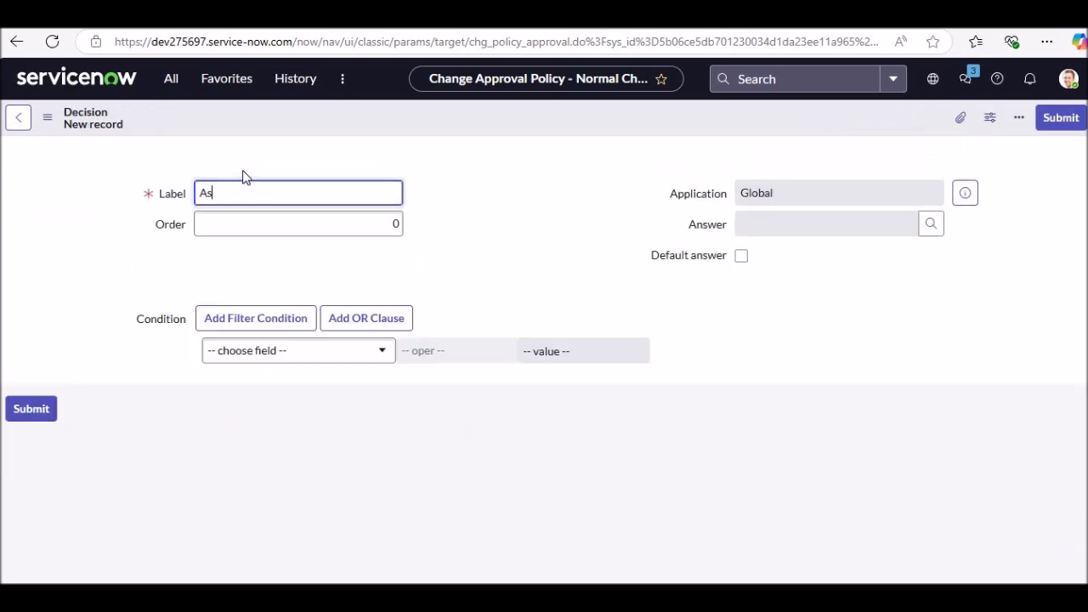
pyautogui.write('sess Security Approval')
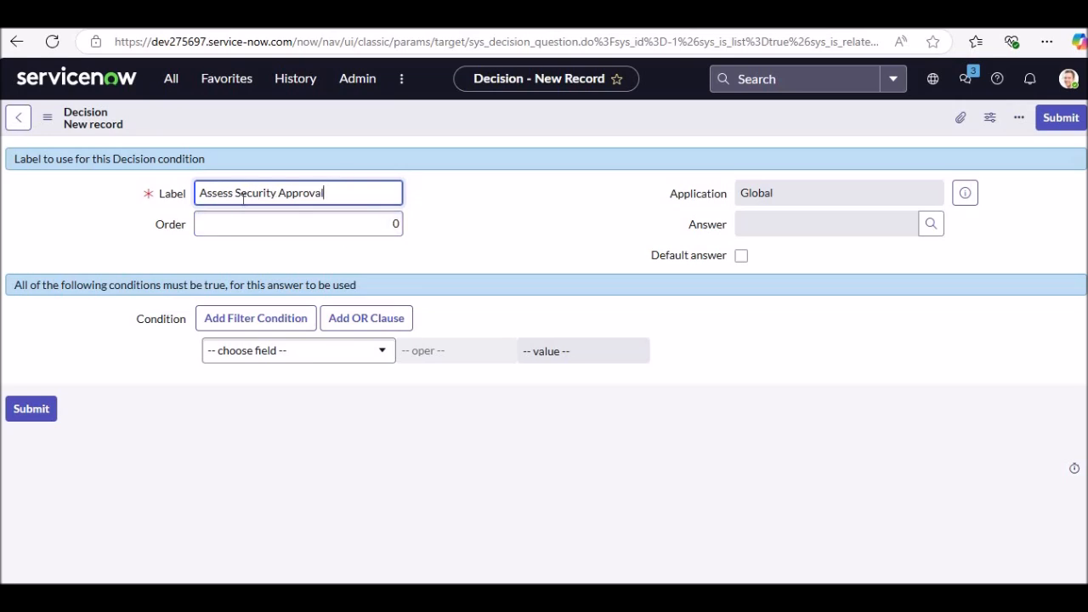
# Step: Show related fields for the decision's condition and expand the Change request reference to its Change Request fields
pyautogui.click(354, 356)
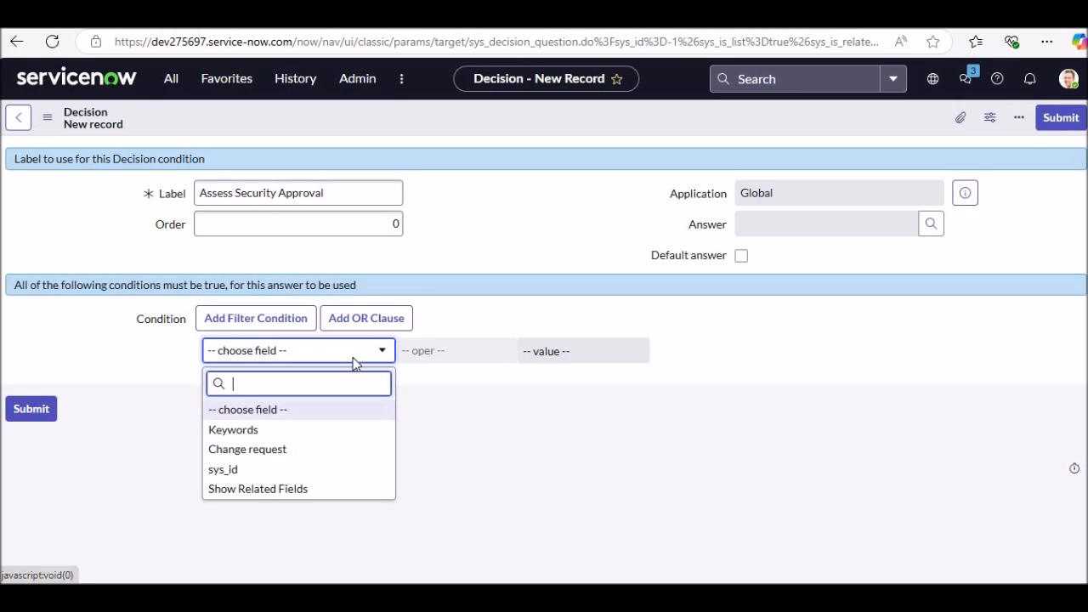
pyautogui.click(270, 458)
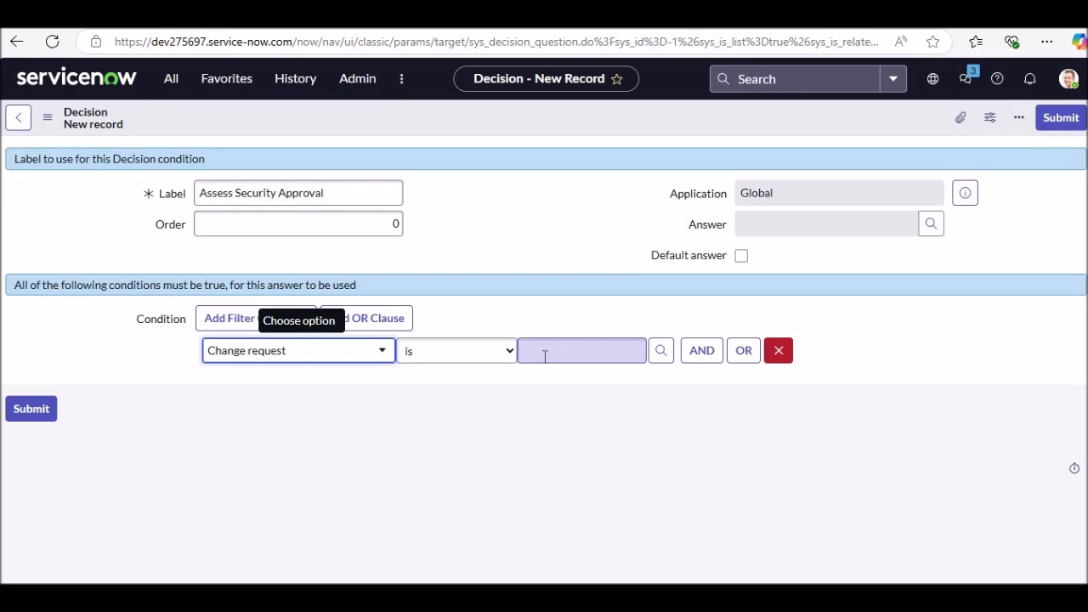
pyautogui.click(377, 355)
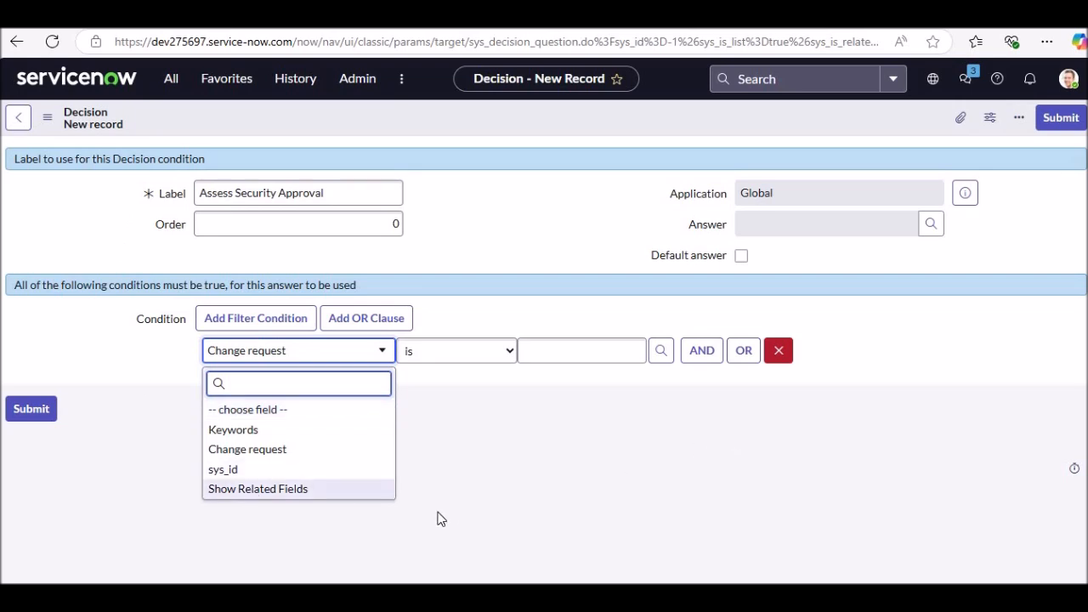
pyautogui.click(265, 488)
pyautogui.click(286, 355)
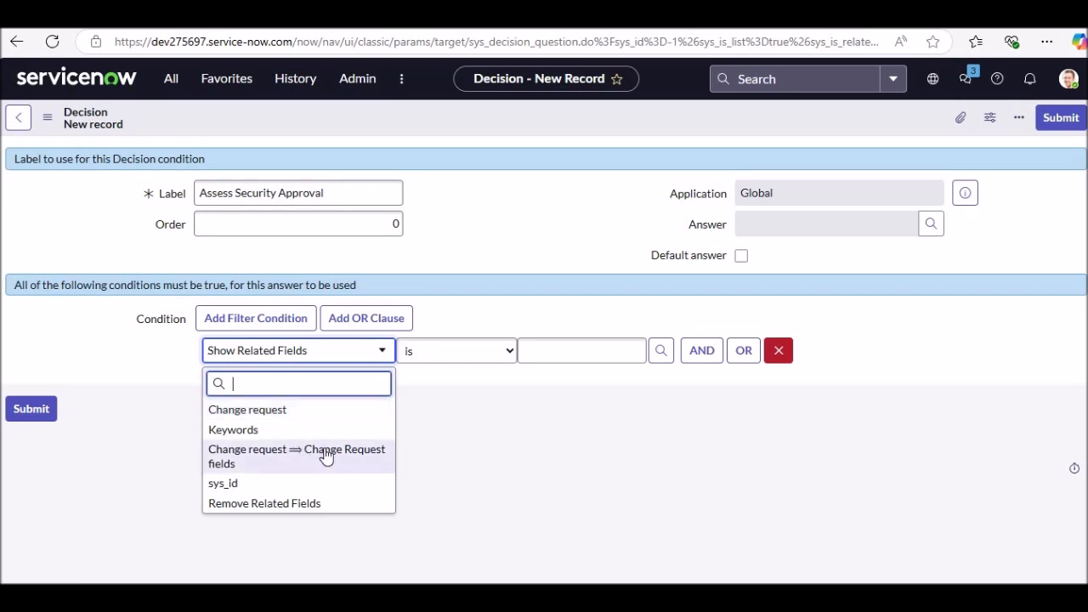
pyautogui.click(325, 456)
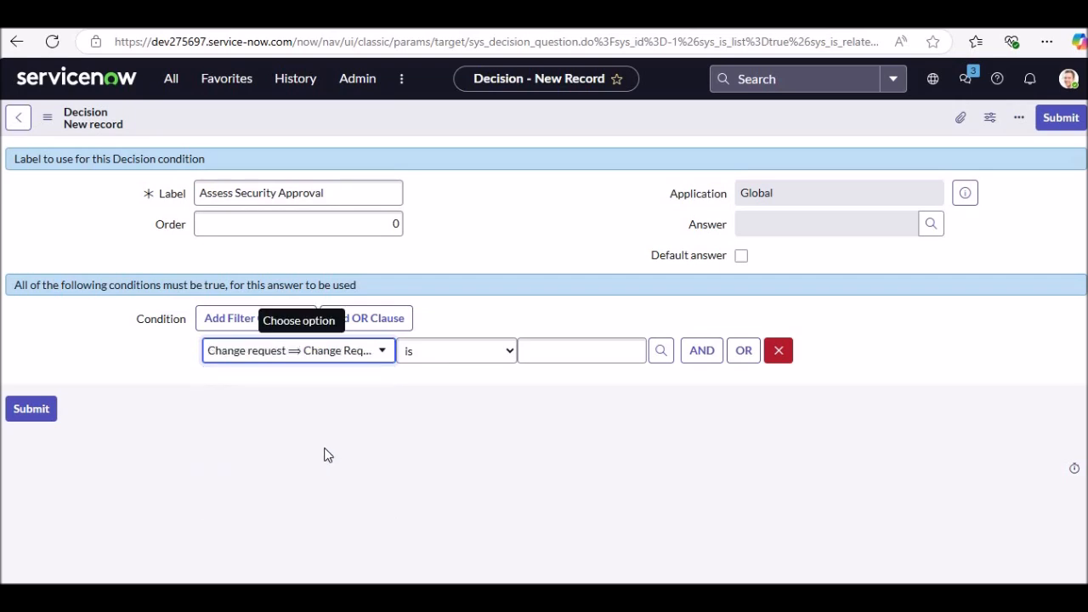
# Step: Set the decision's condition to Category is Network and save the record, keeping the form open
pyautogui.click(359, 351)
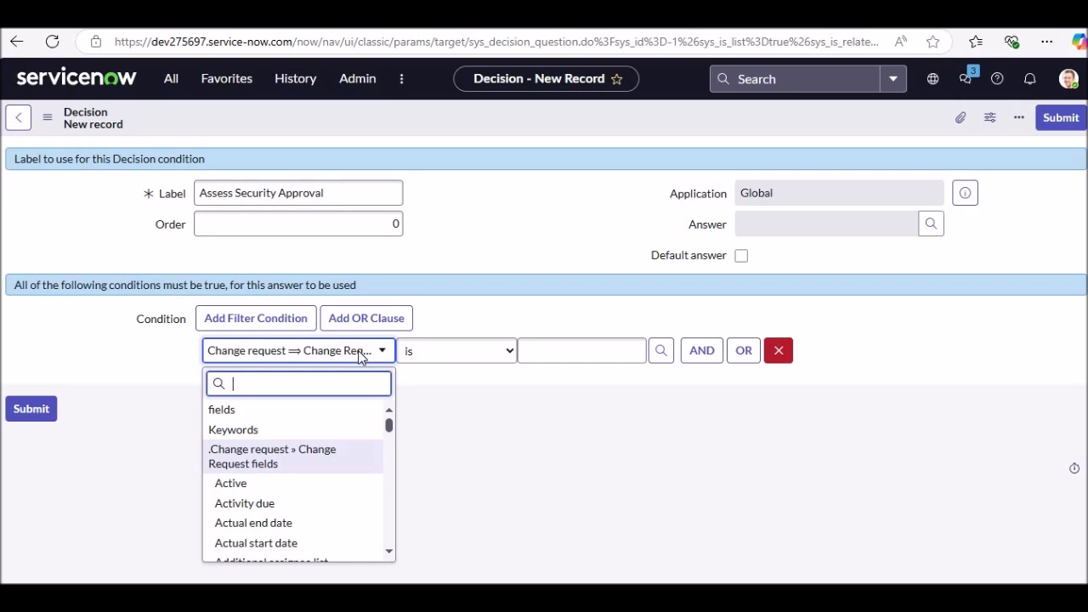
pyautogui.write('cate')
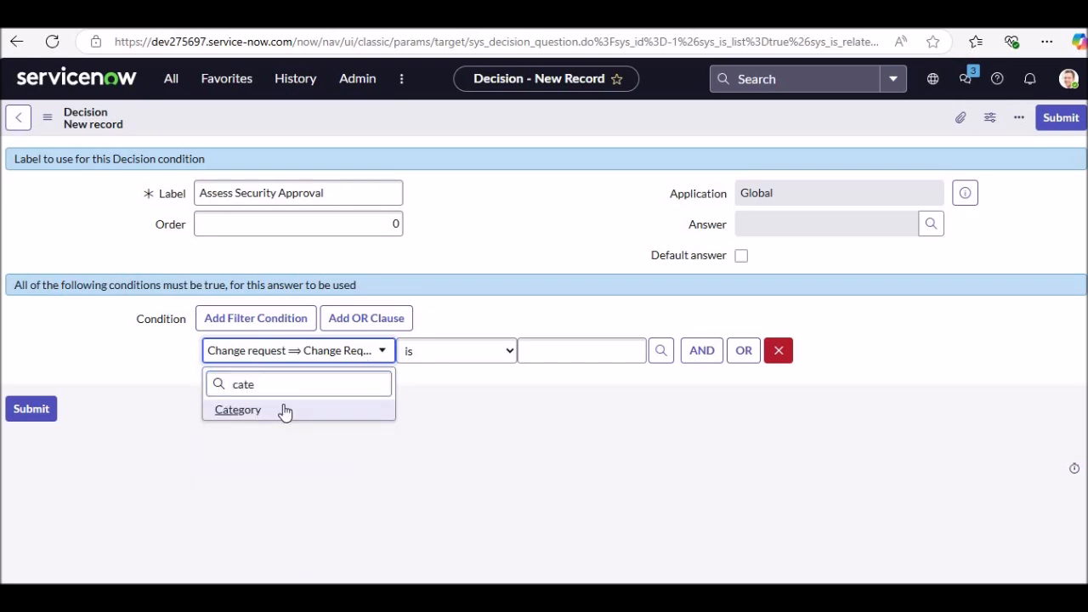
pyautogui.click(294, 410)
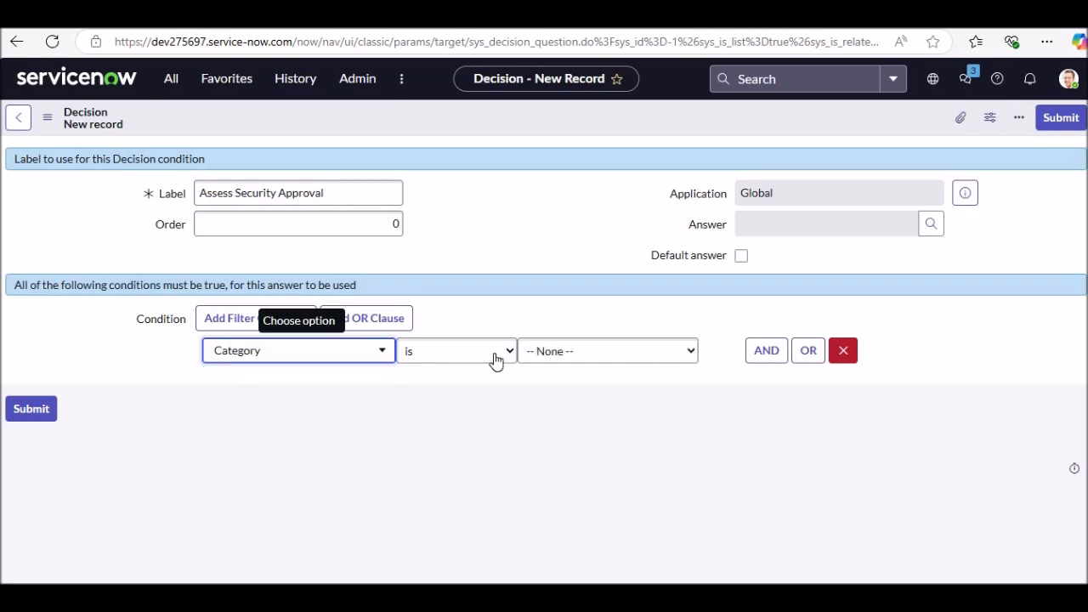
pyautogui.click(551, 356)
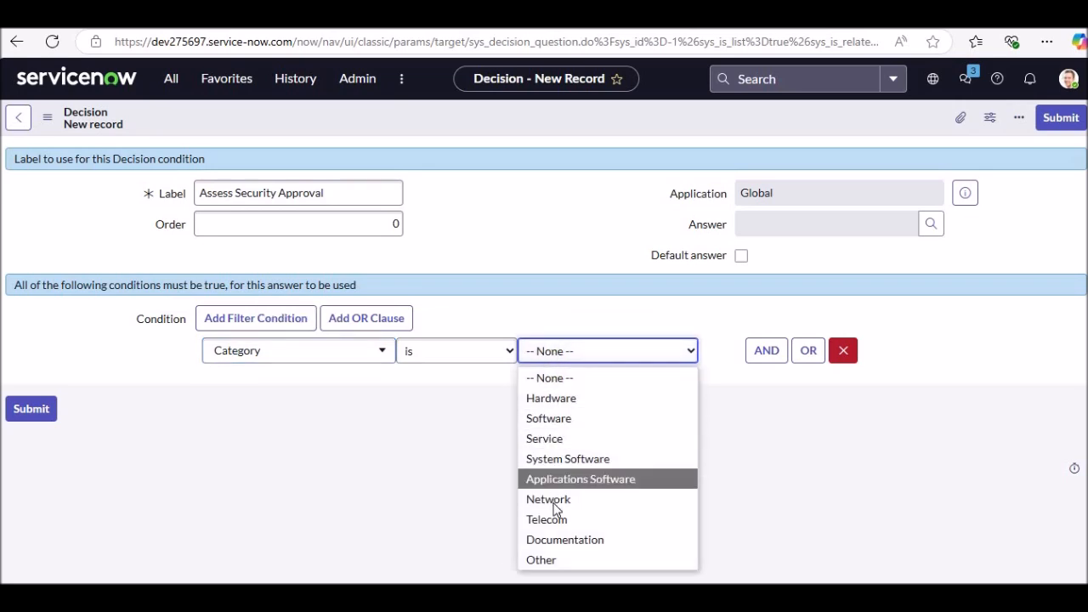
pyautogui.click(556, 497)
pyautogui.click(601, 454)
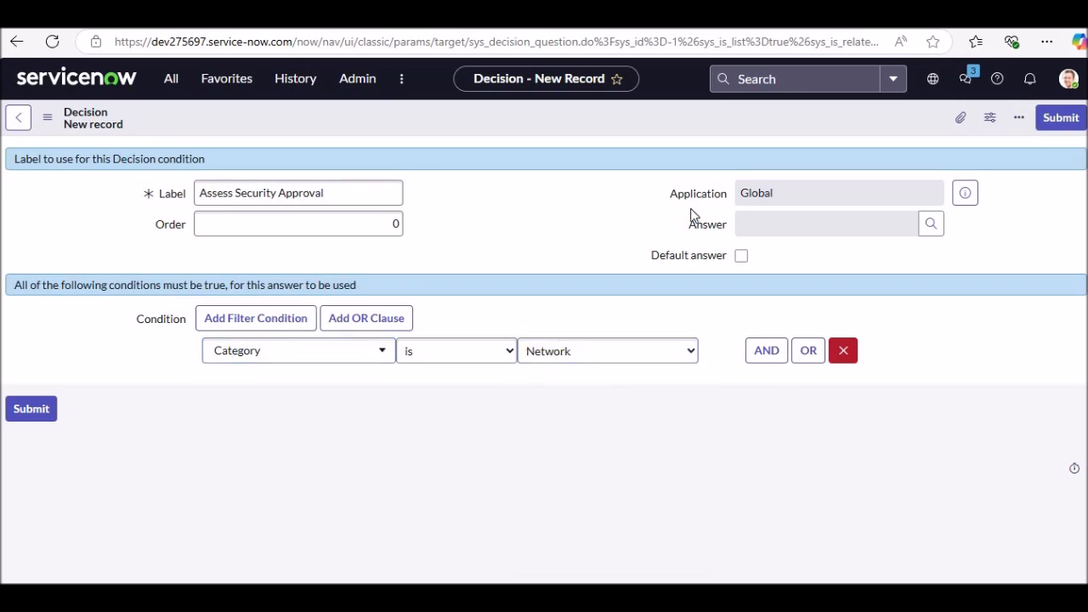
pyautogui.rightClick(560, 129)
pyautogui.click(599, 140)
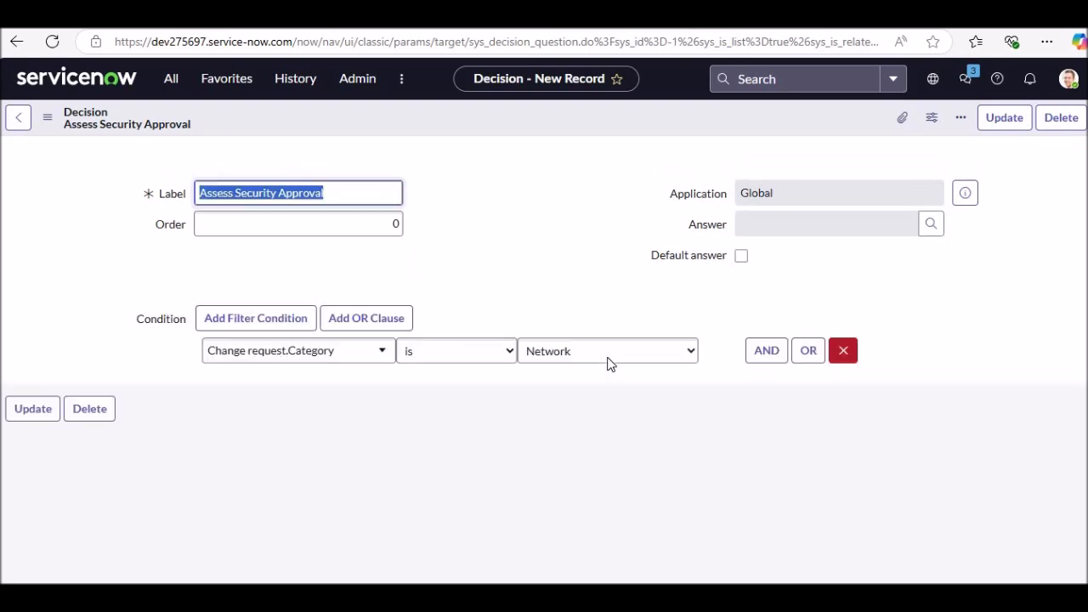
# Step: Add a second required condition, change request State is Assess, to the decision and save it, keeping the form open
pyautogui.click(763, 352)
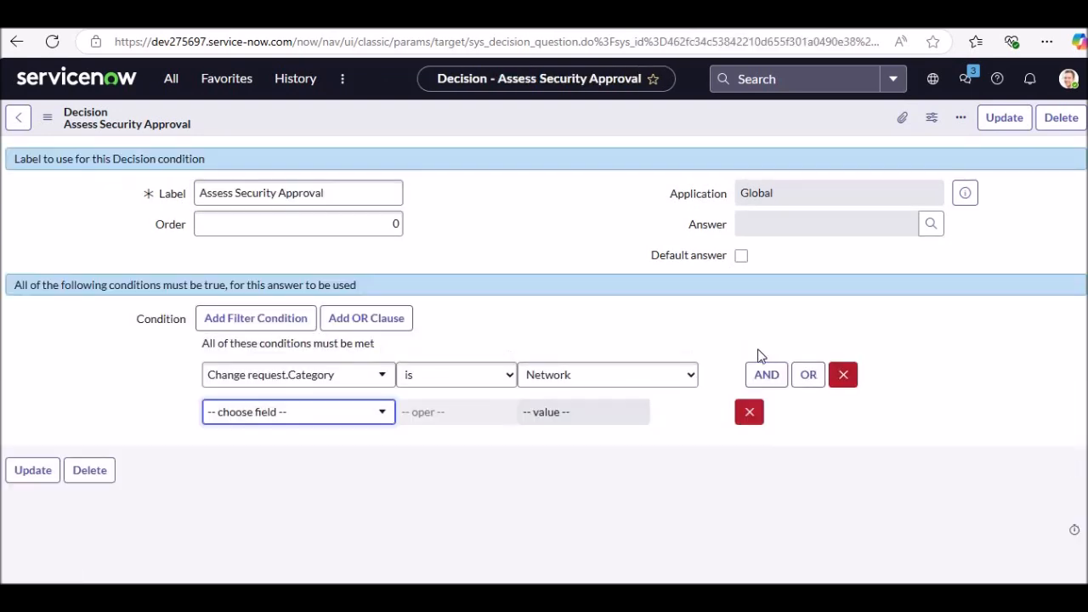
pyautogui.click(330, 420)
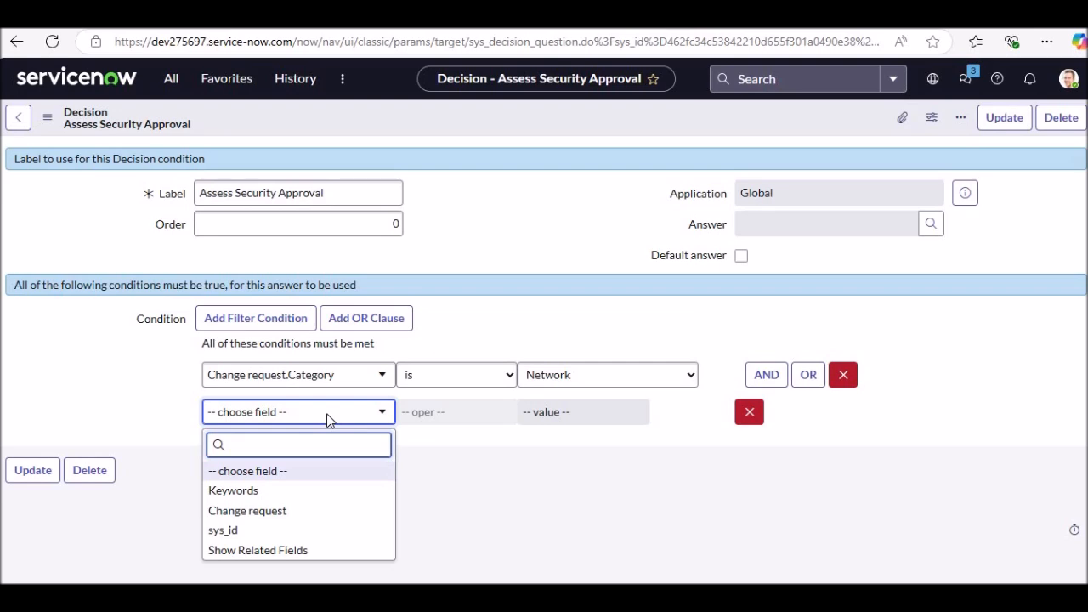
pyautogui.press('Return')
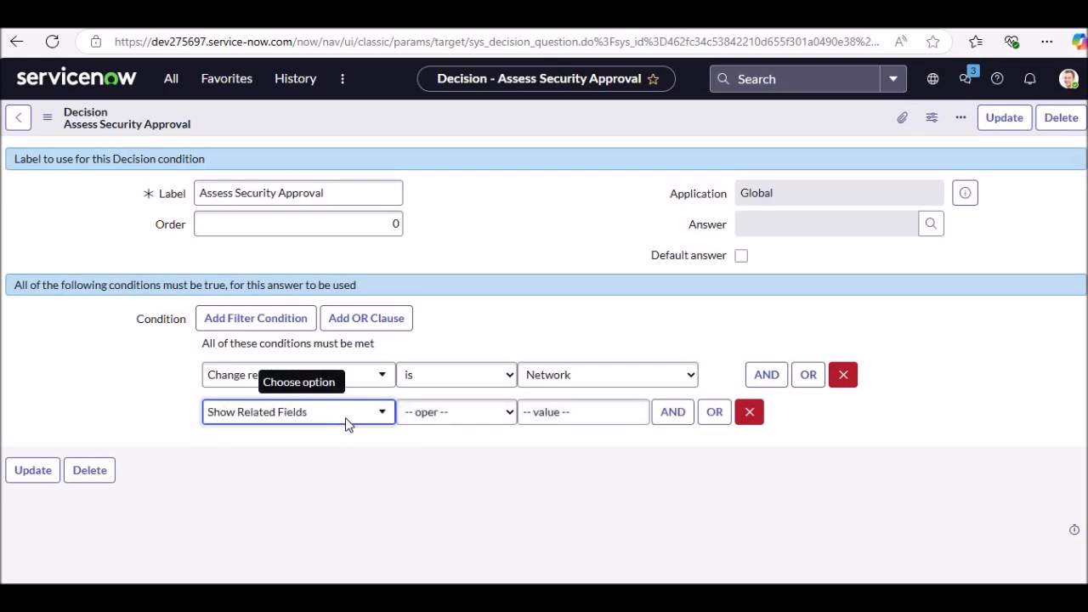
pyautogui.click(343, 521)
pyautogui.click(343, 420)
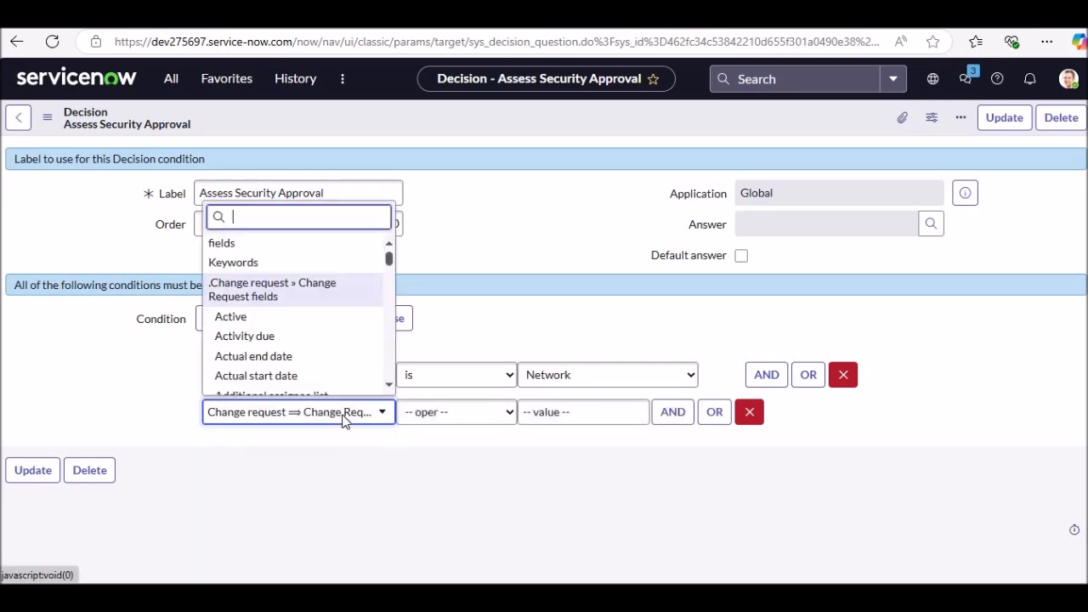
pyautogui.write('state')
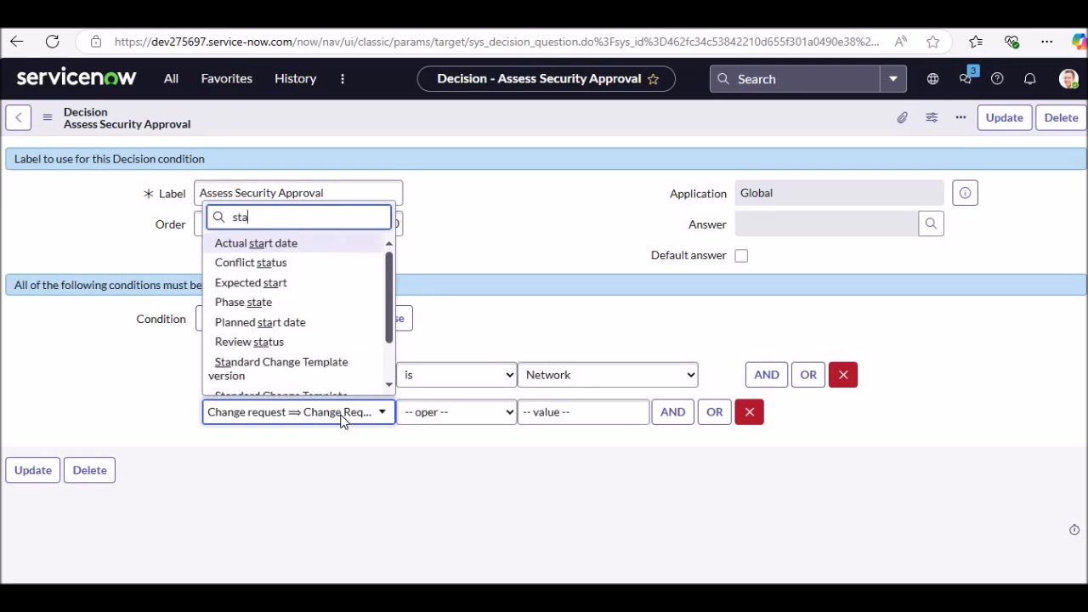
pyautogui.press('Return')
pyautogui.click(563, 415)
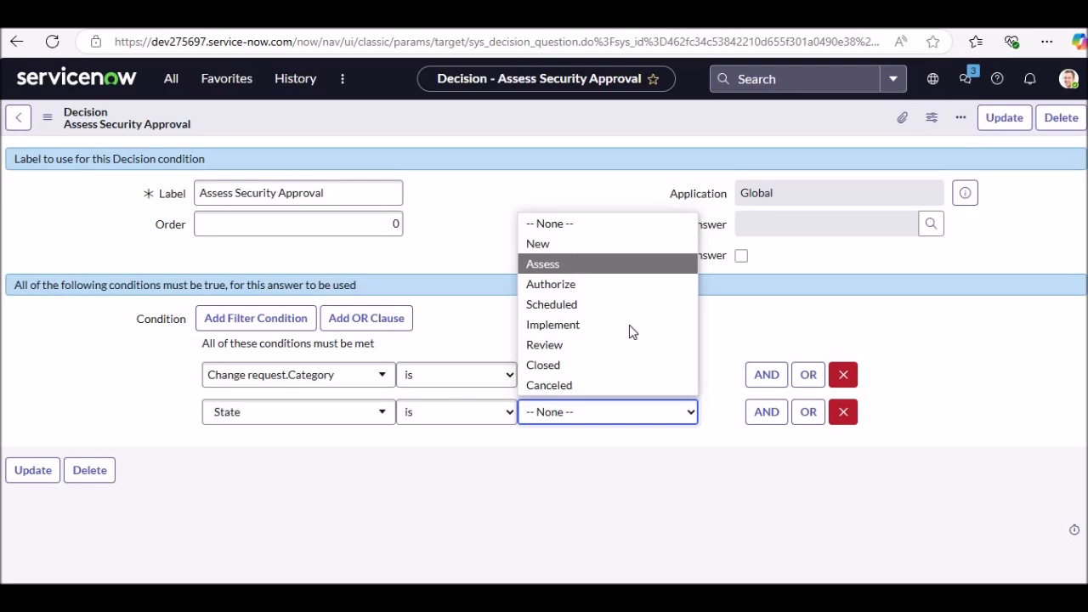
pyautogui.click(573, 263)
pyautogui.rightClick(698, 131)
pyautogui.click(721, 136)
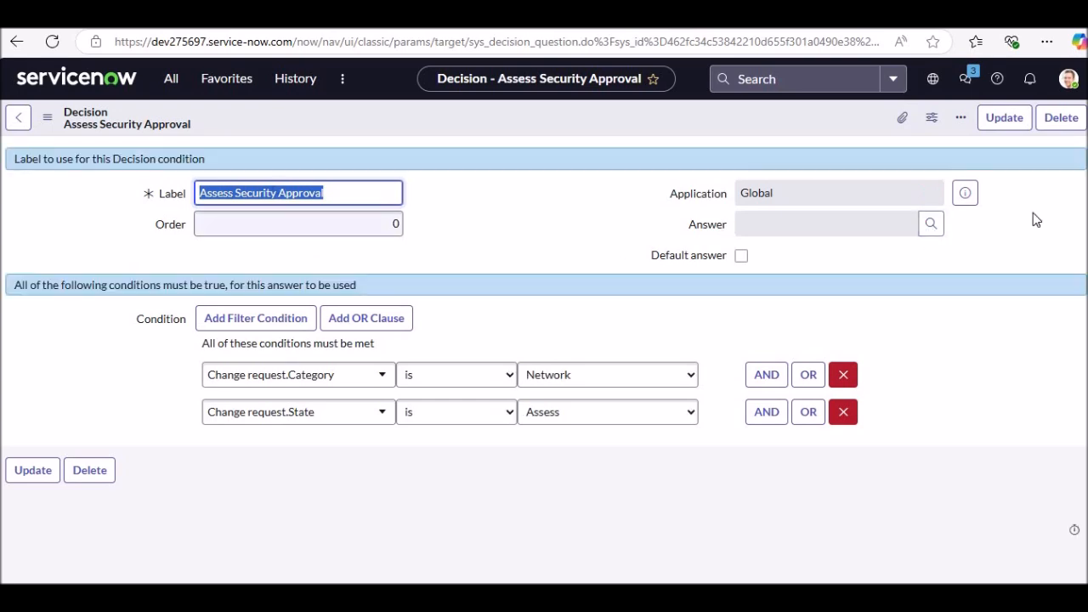
# Step: Start a new change approval definition for the decision's answer and name it "IT Security Approval"
pyautogui.click(930, 224)
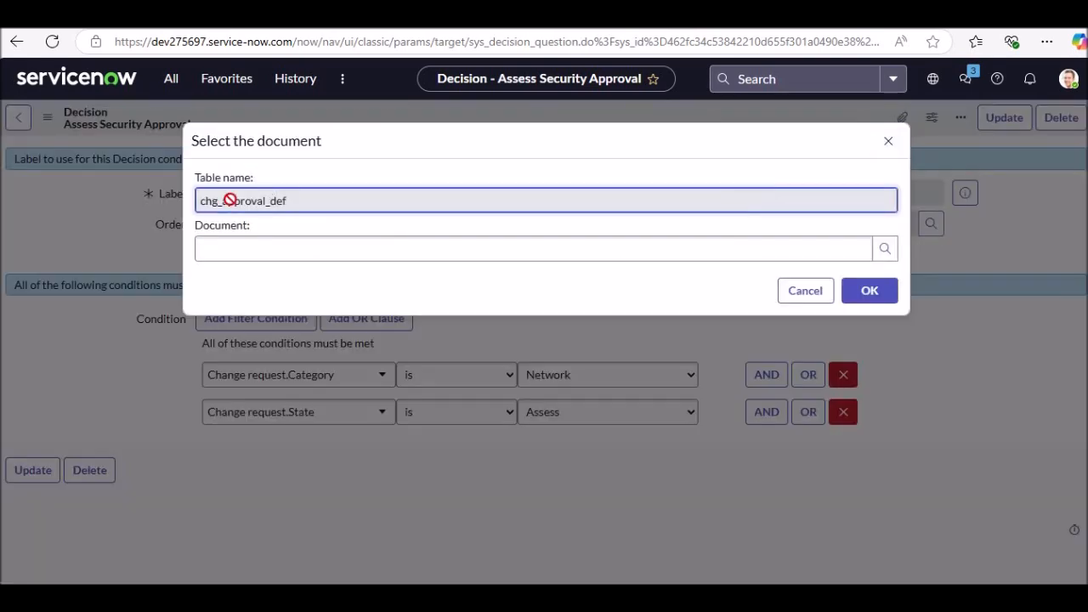
pyautogui.click(882, 250)
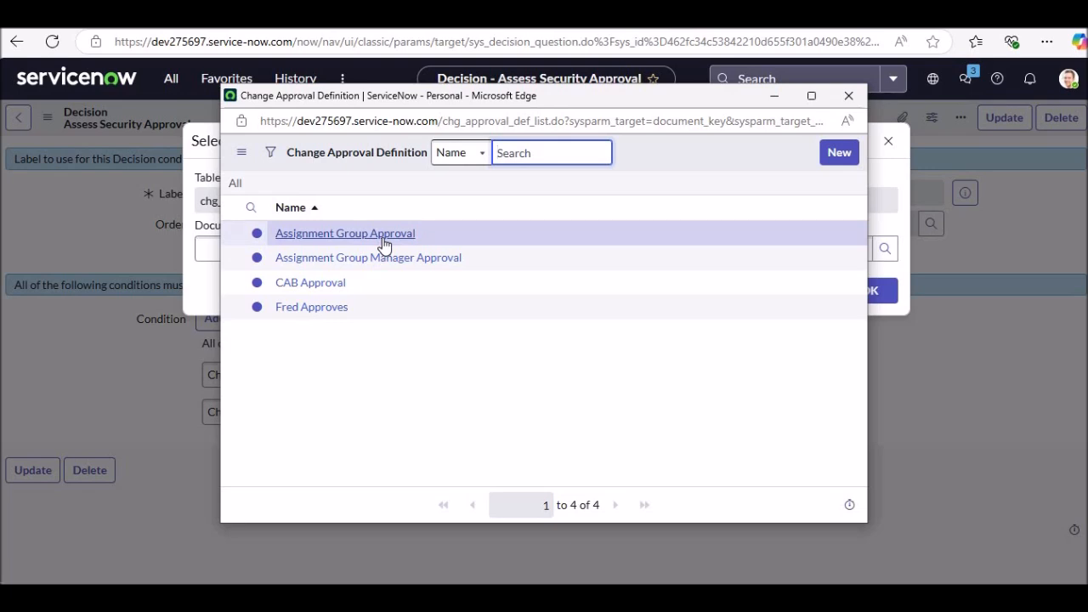
pyautogui.click(836, 164)
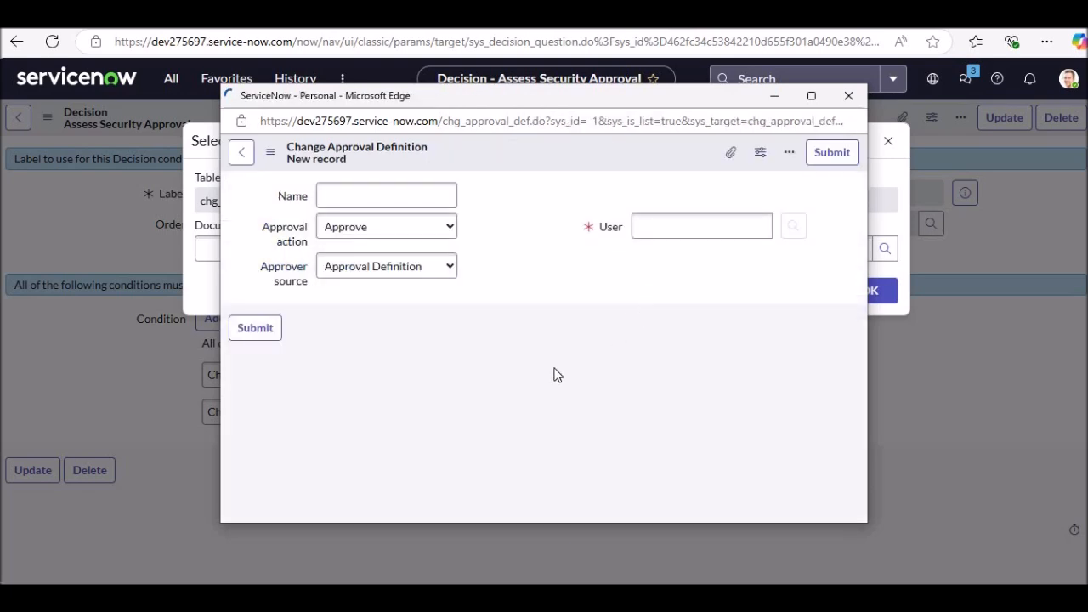
pyautogui.write('IT Security Approval')
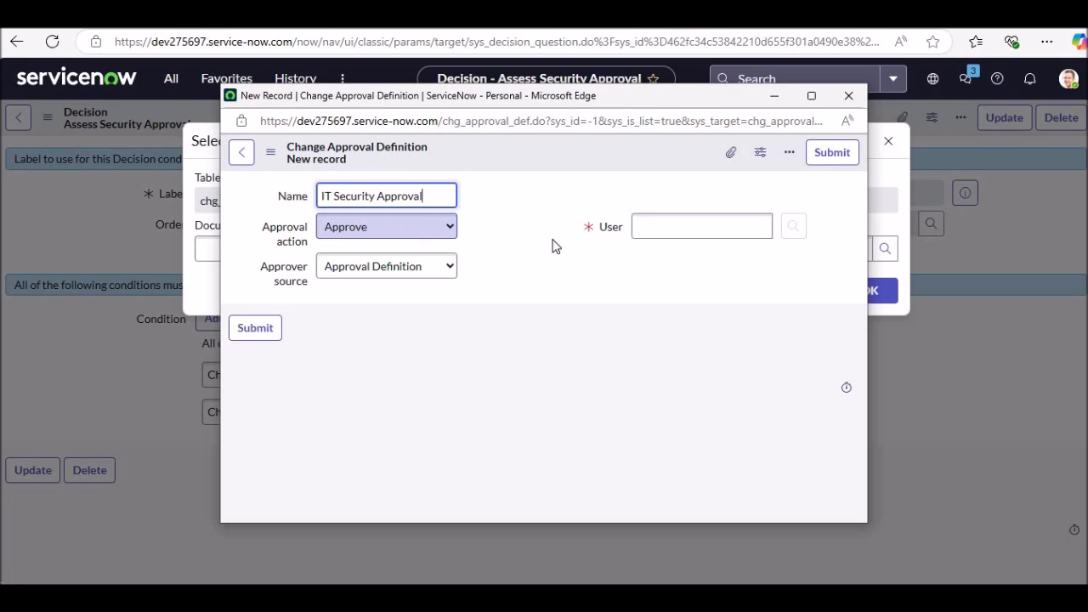
# Step: Set the definition's approval action to Add group approval, with Approval Definition as approver source and IT Securities as the group
pyautogui.click(352, 234)
pyautogui.click(357, 313)
pyautogui.click(413, 274)
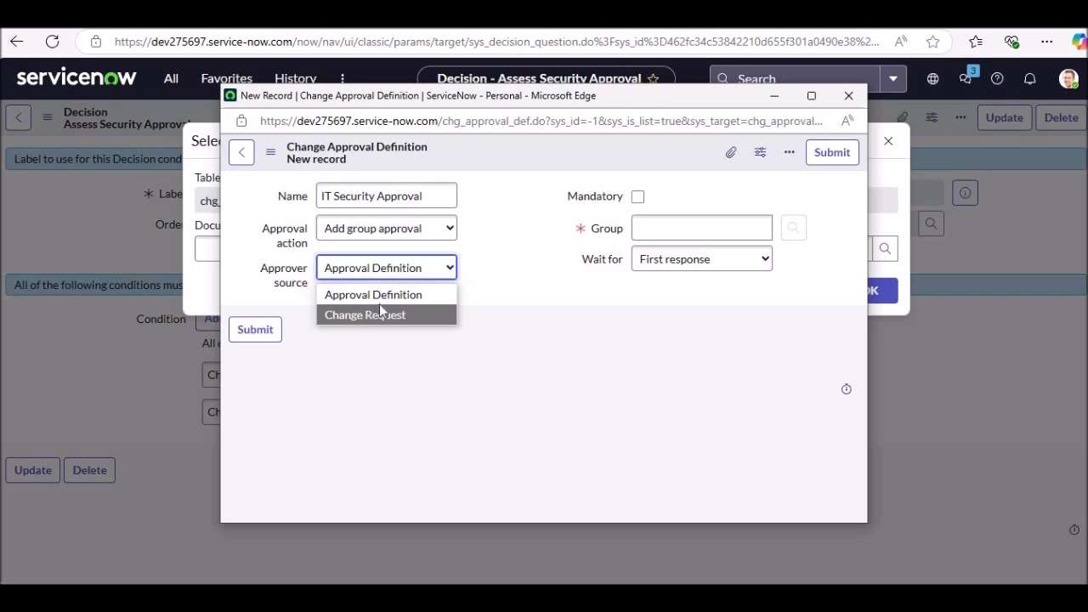
pyautogui.click(382, 296)
pyautogui.click(648, 230)
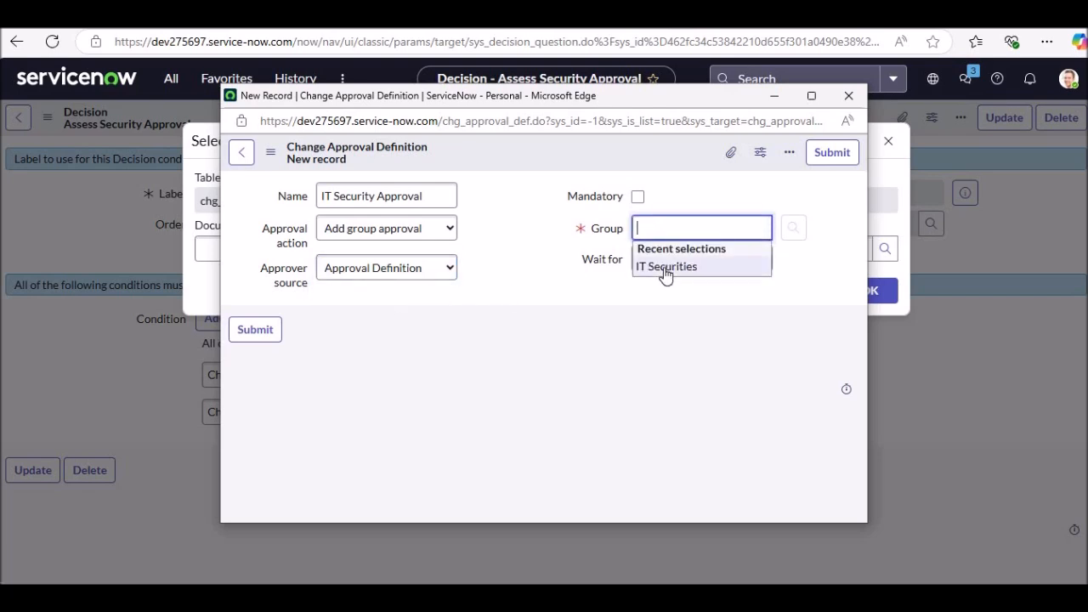
pyautogui.click(663, 266)
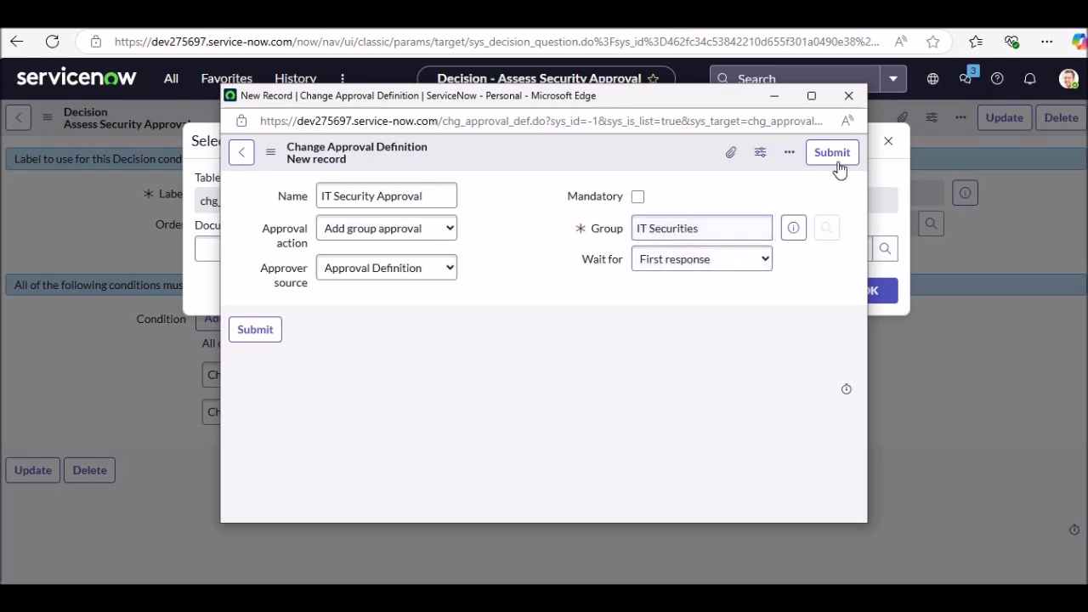
# Step: Make the definition wait for a percentage of users, set the percentage to 40, and submit the record
pyautogui.click(693, 266)
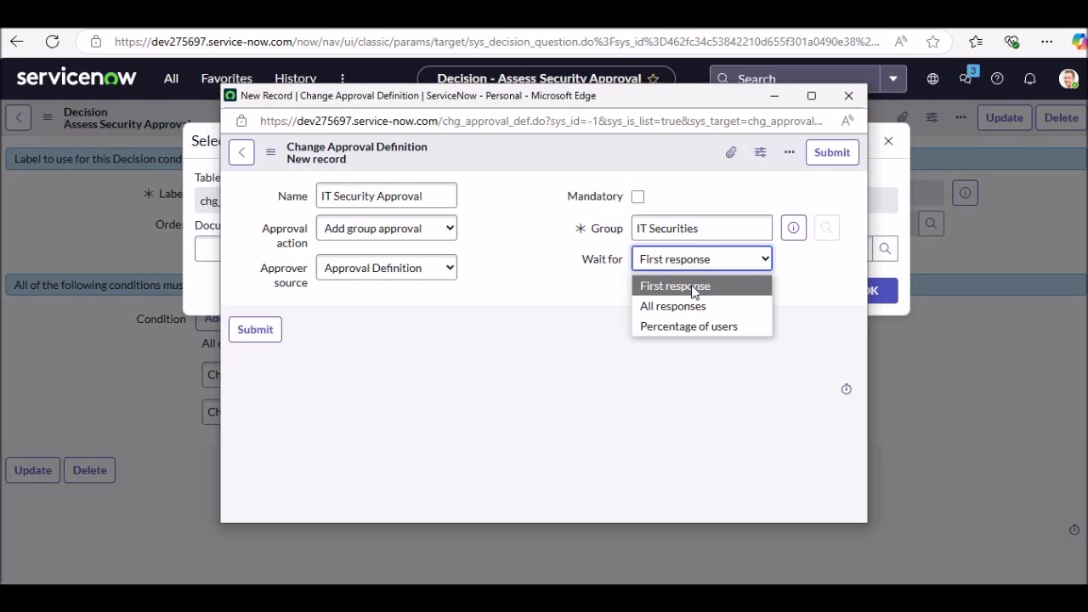
pyautogui.click(707, 328)
pyautogui.press('Tab')
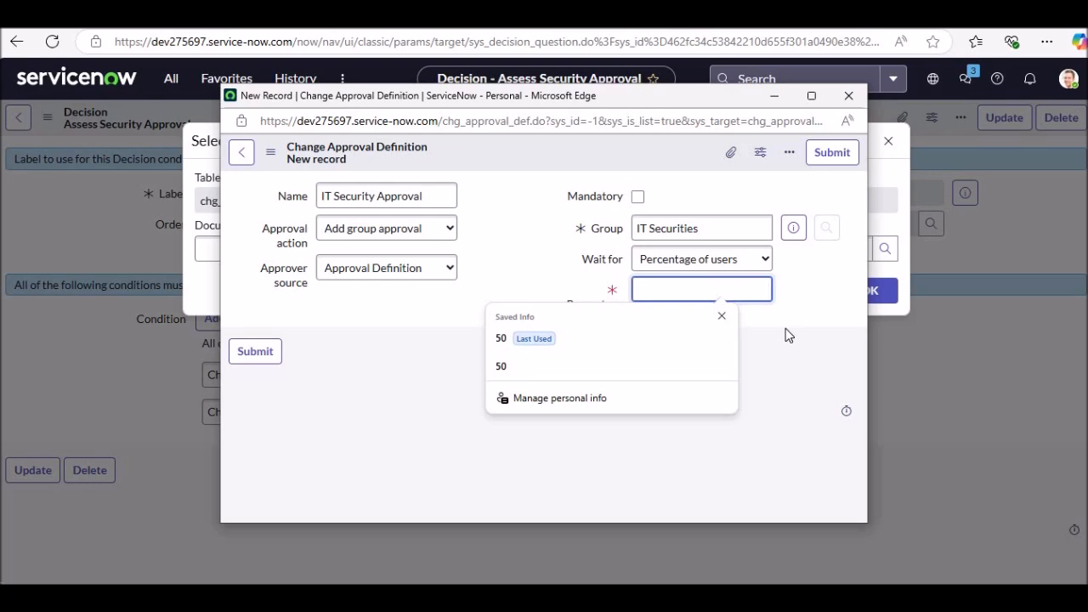
pyautogui.write('40')
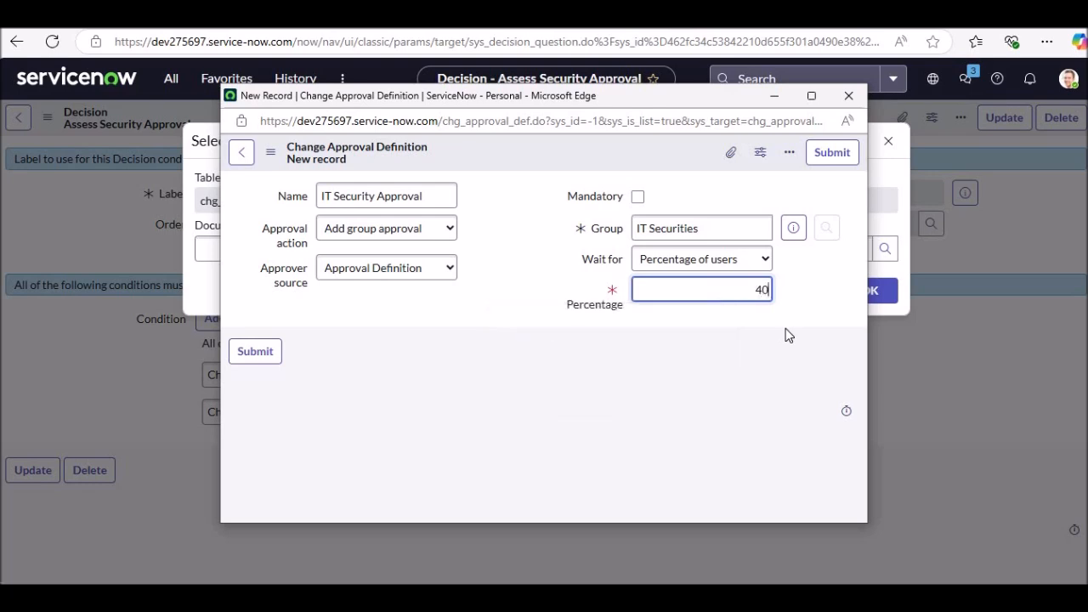
pyautogui.click(796, 266)
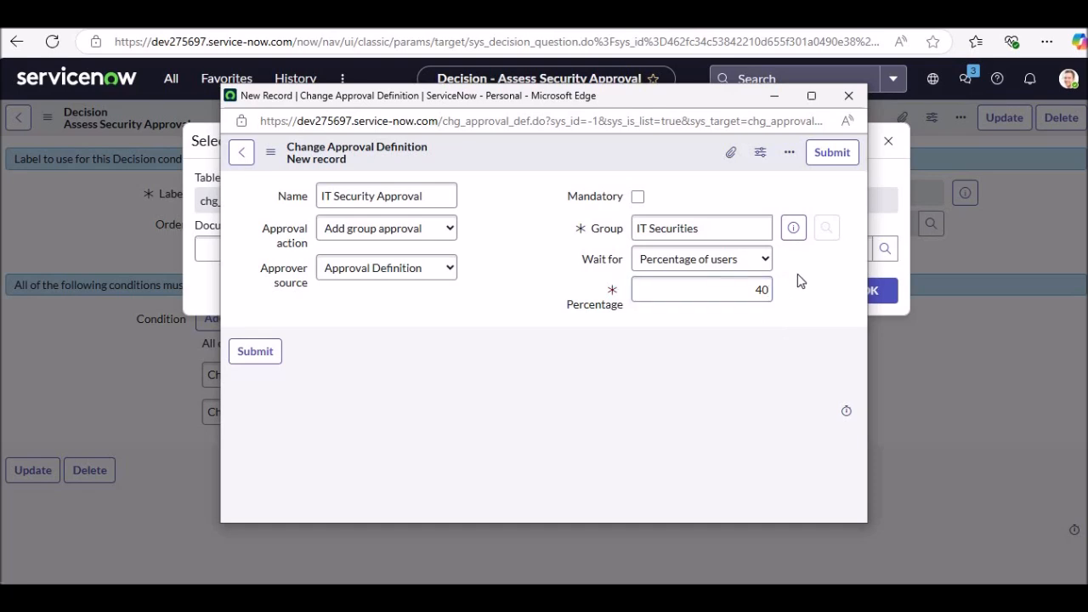
pyautogui.click(833, 158)
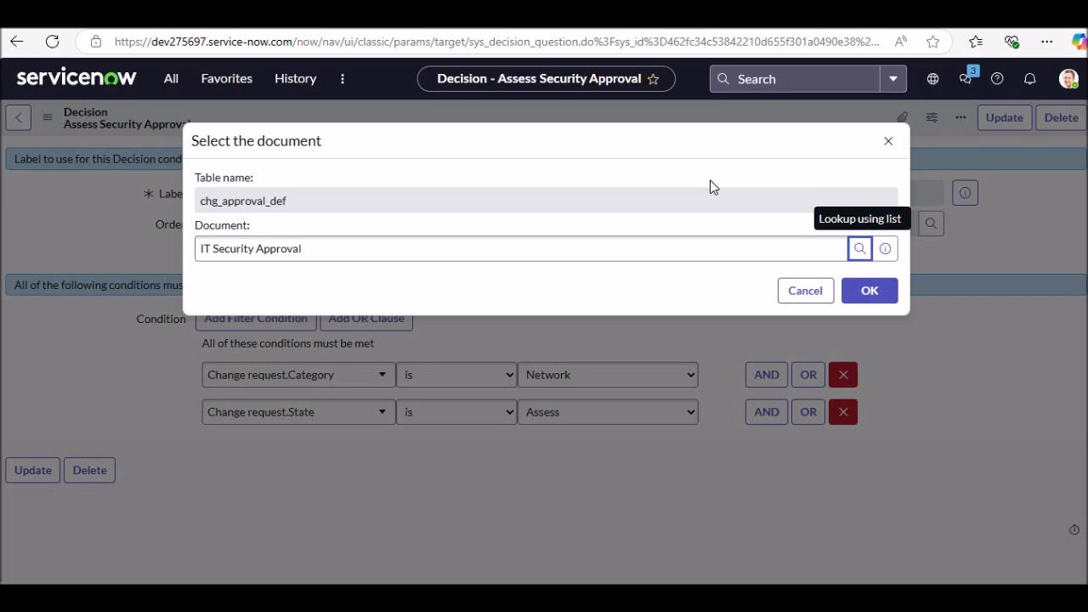
# Step: Confirm IT Security Approval as the decision's answer and save the decision, keeping the form open
pyautogui.click(882, 295)
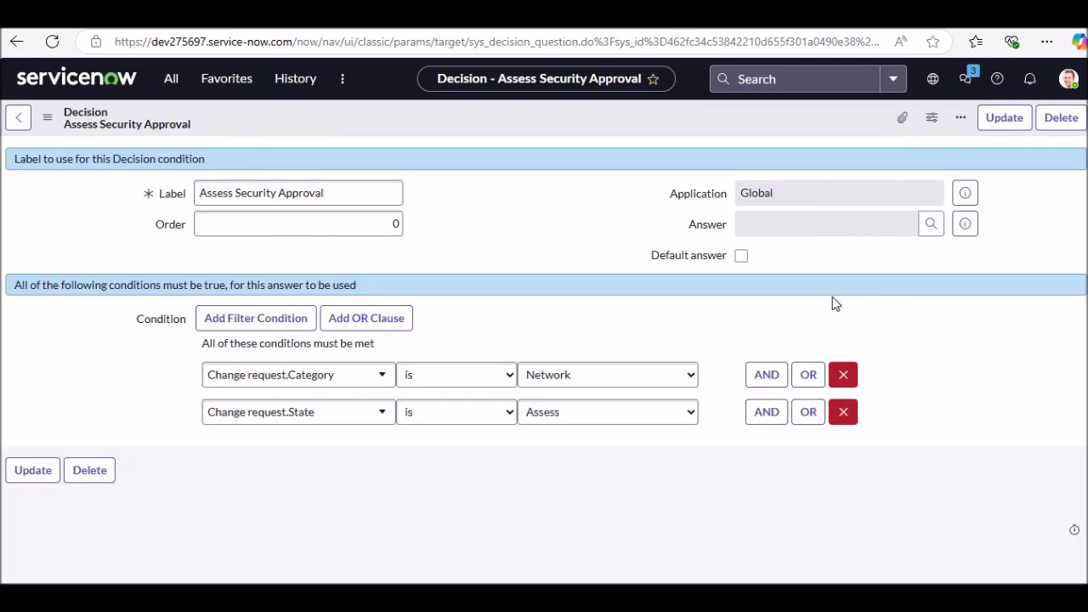
pyautogui.rightClick(621, 127)
pyautogui.click(652, 138)
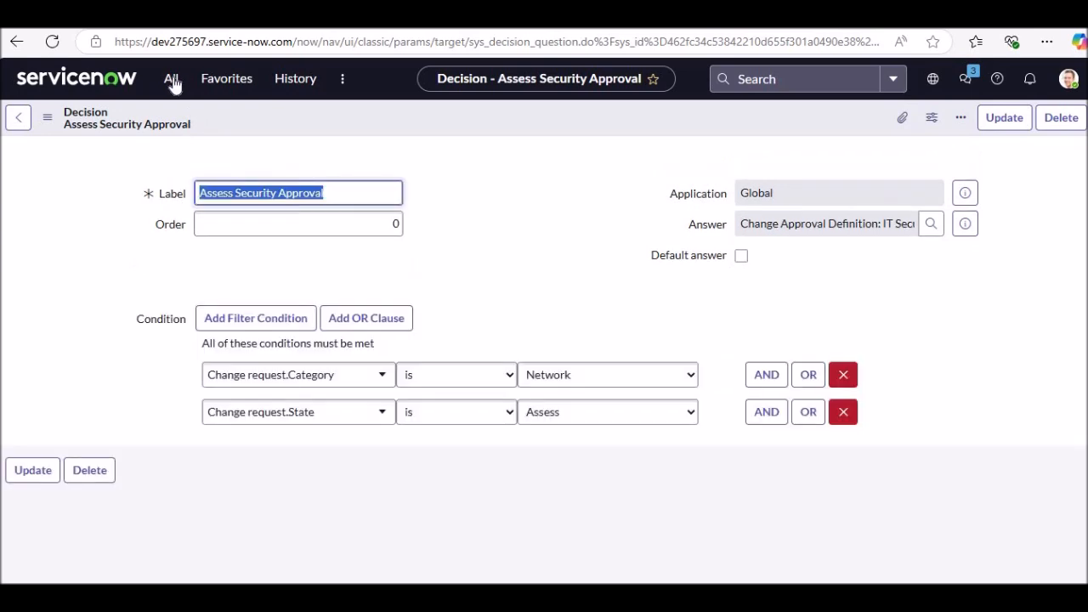
# Step: Find the Change Approval Policies by filtering for "change app" and open the Normal Change Policy
pyautogui.click(173, 81)
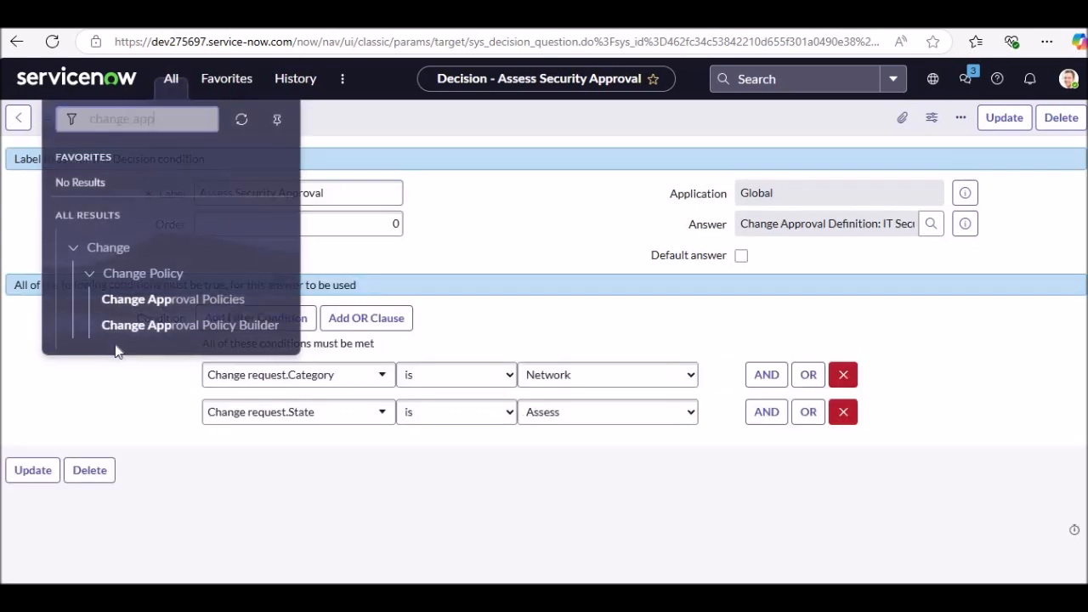
pyautogui.click(167, 295)
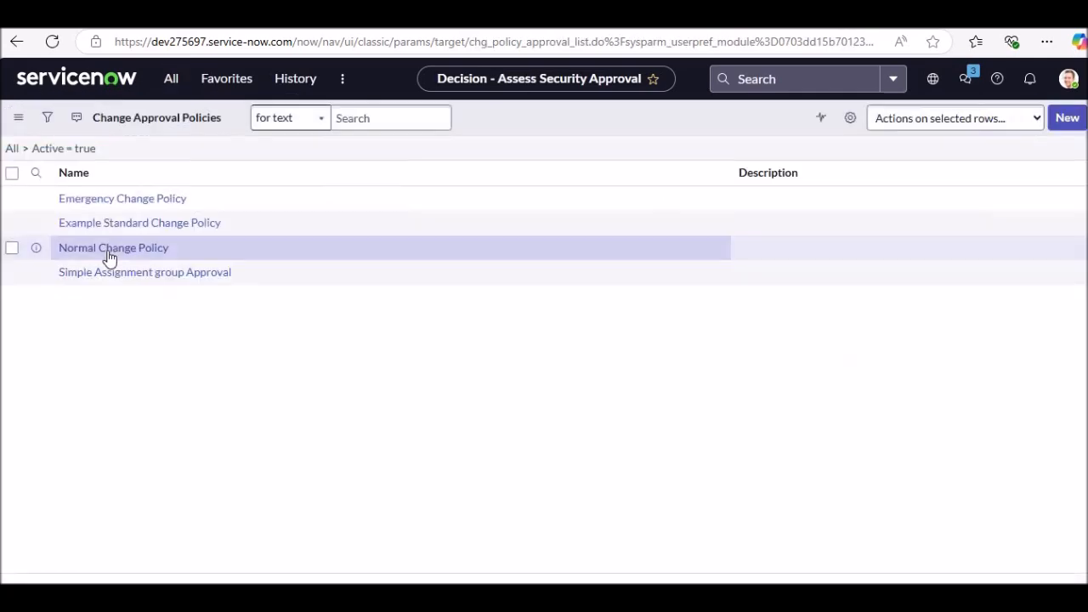
pyautogui.click(113, 248)
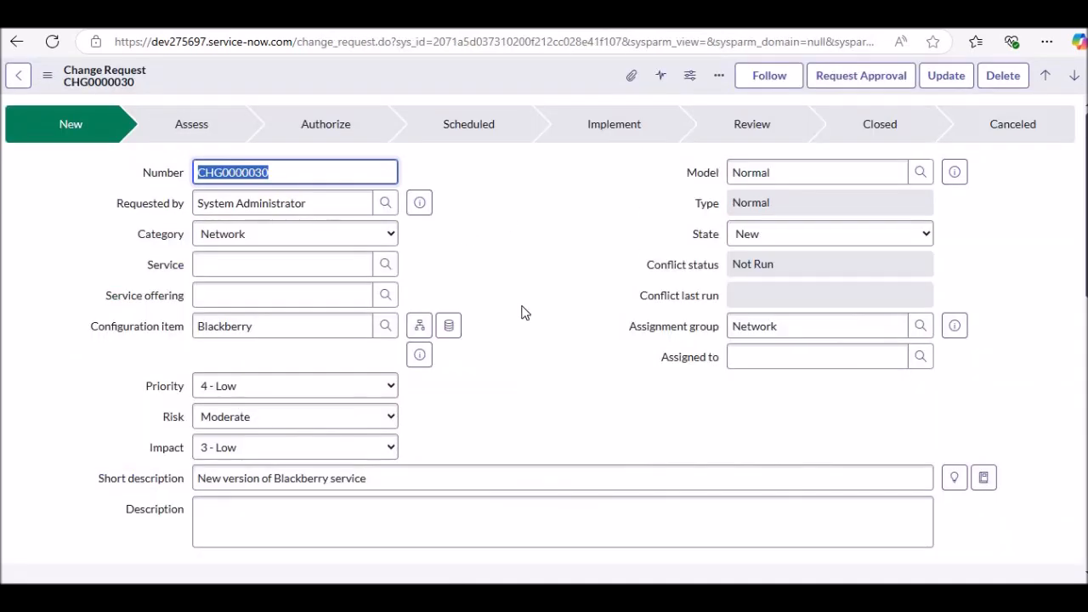
# Step: Review the Network change request "New version of Blackberry service" and request its approval
pyautogui.scroll(-8, 522, 313)
pyautogui.scroll(7, 522, 316)
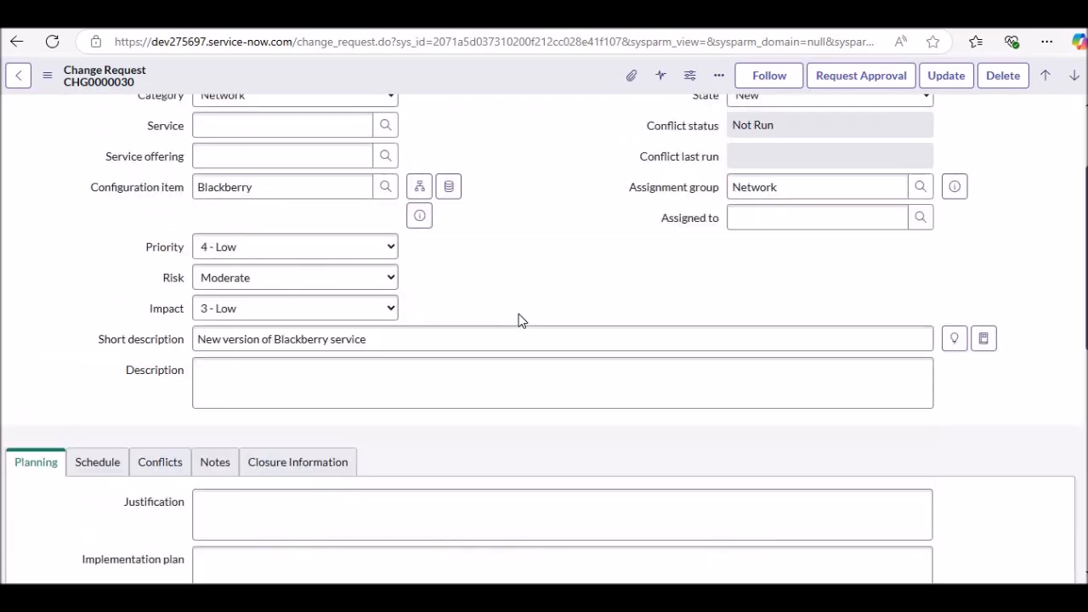
pyautogui.scroll(2, 521, 315)
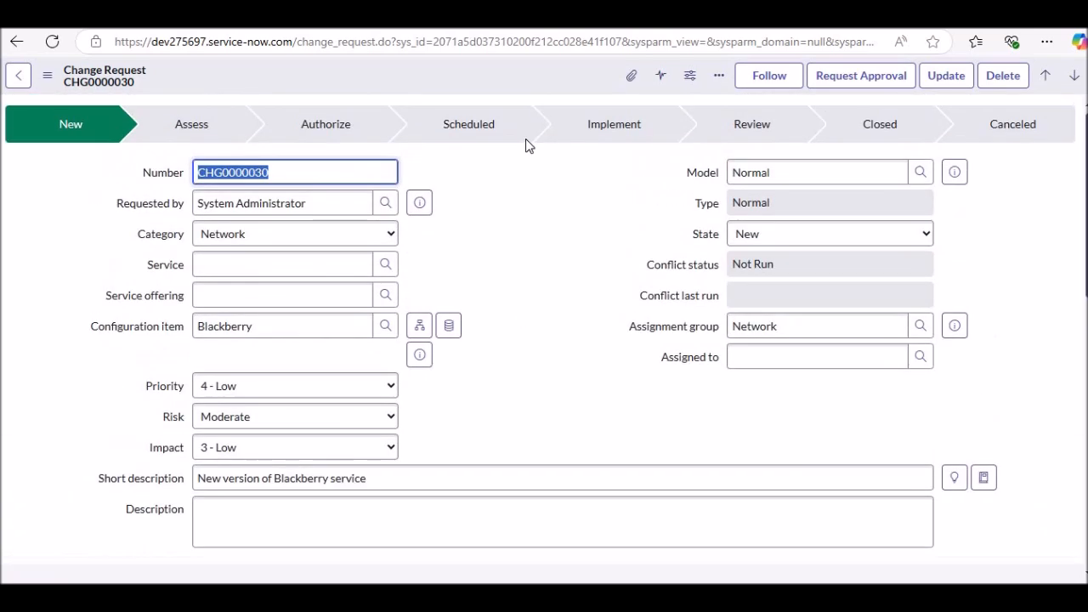
pyautogui.click(861, 76)
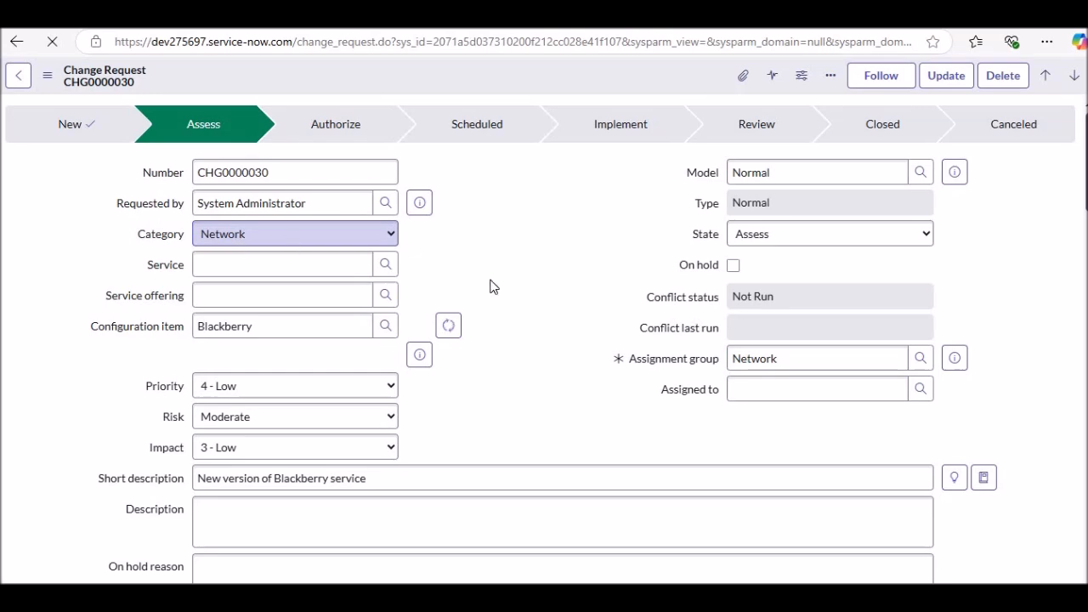
# Step: Go to the change request's approvers and sort them by assignment group
pyautogui.scroll(-7, 595, 304)
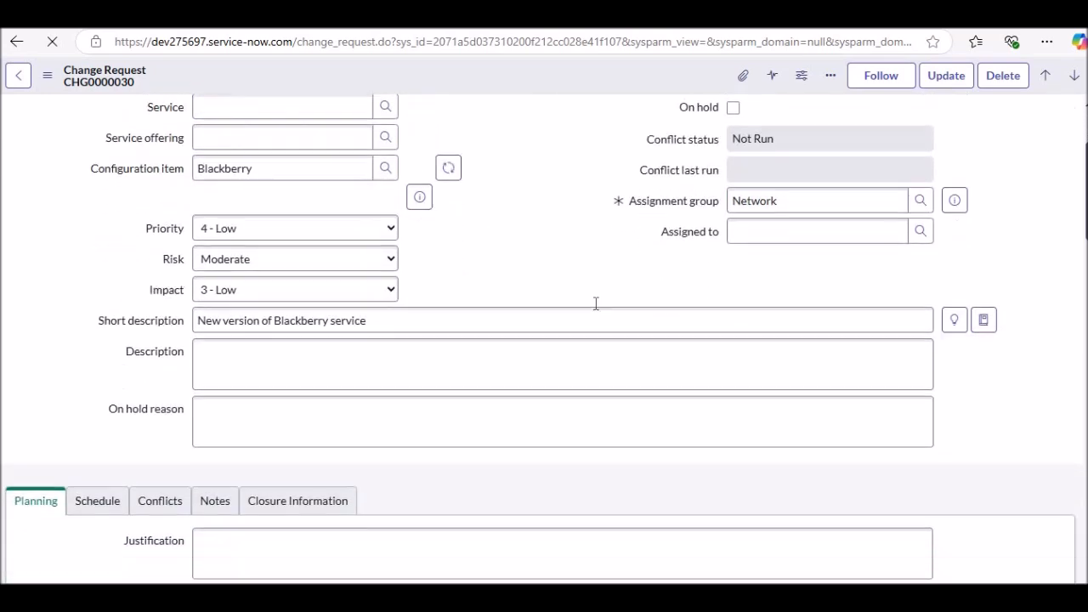
pyautogui.scroll(-3, 593, 303)
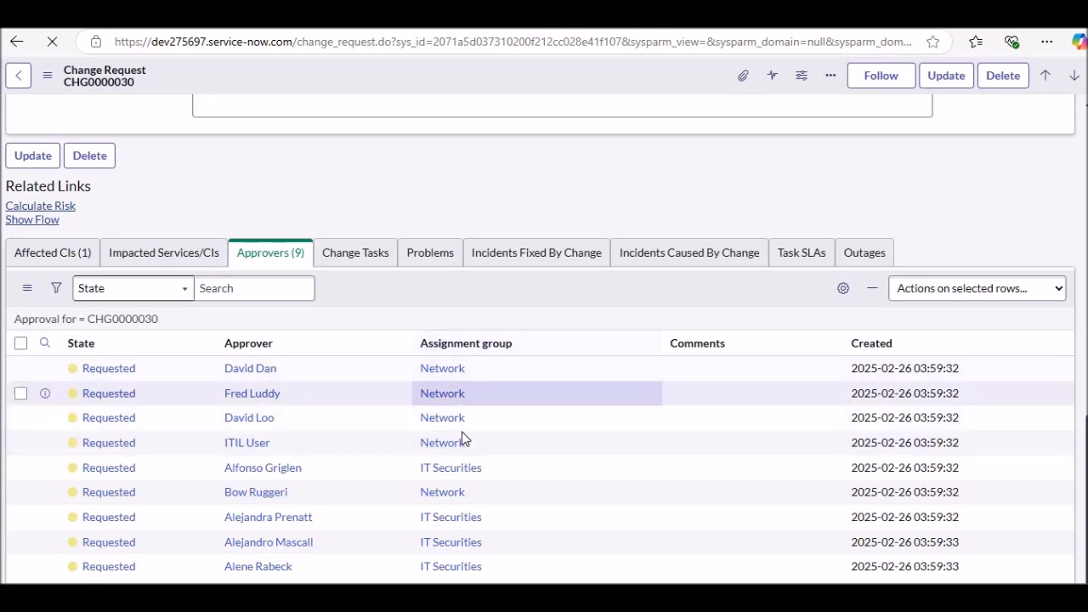
pyautogui.scroll(-10, 477, 336)
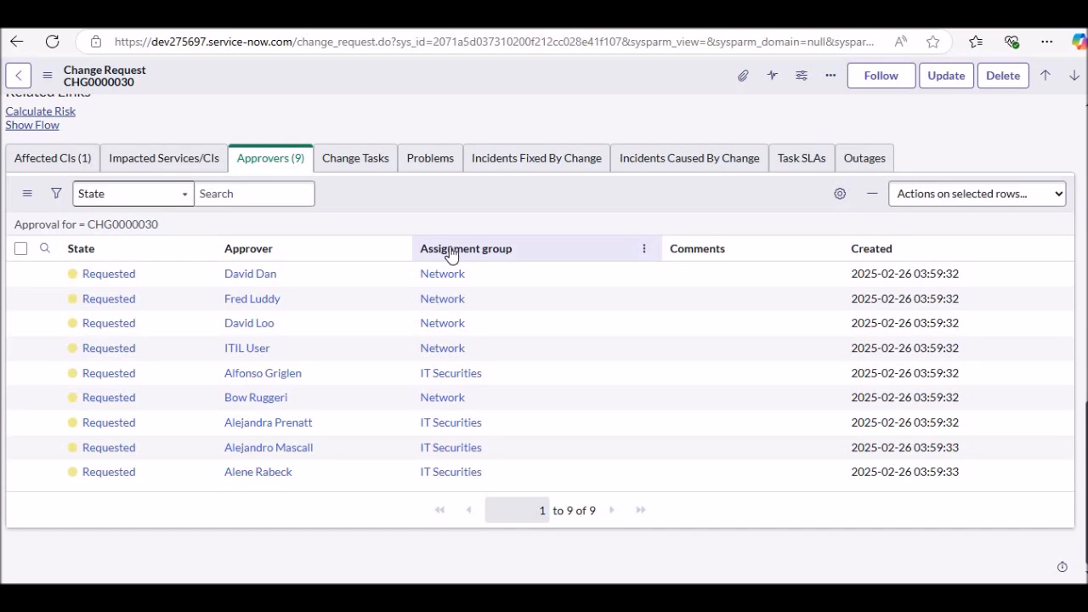
pyautogui.click(451, 252)
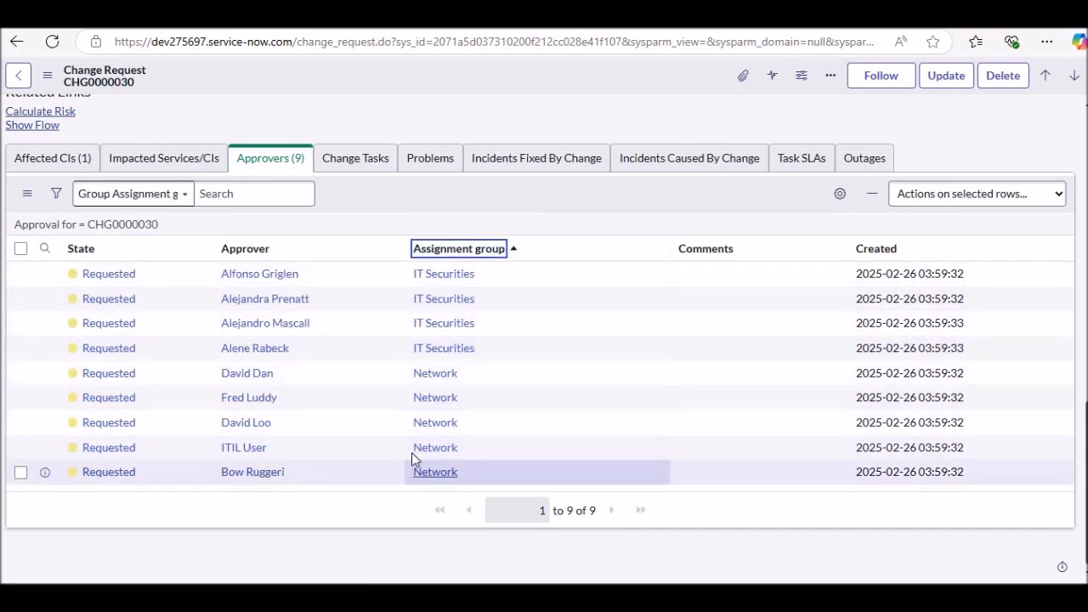
# Step: Approve the change request on behalf of the second listed approver from the Network group
pyautogui.rightClick(111, 403)
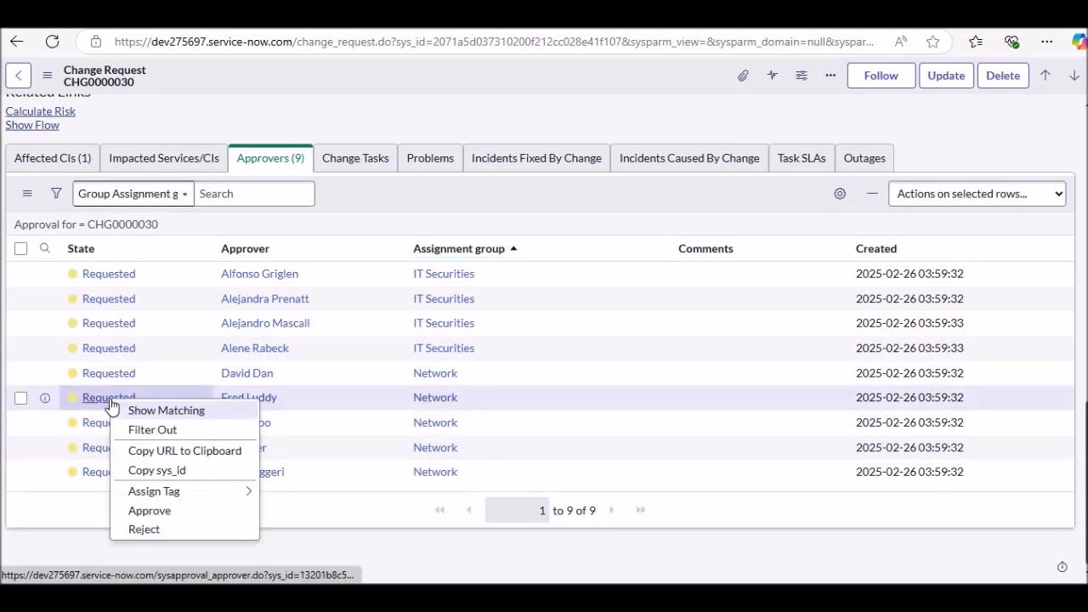
pyautogui.click(152, 511)
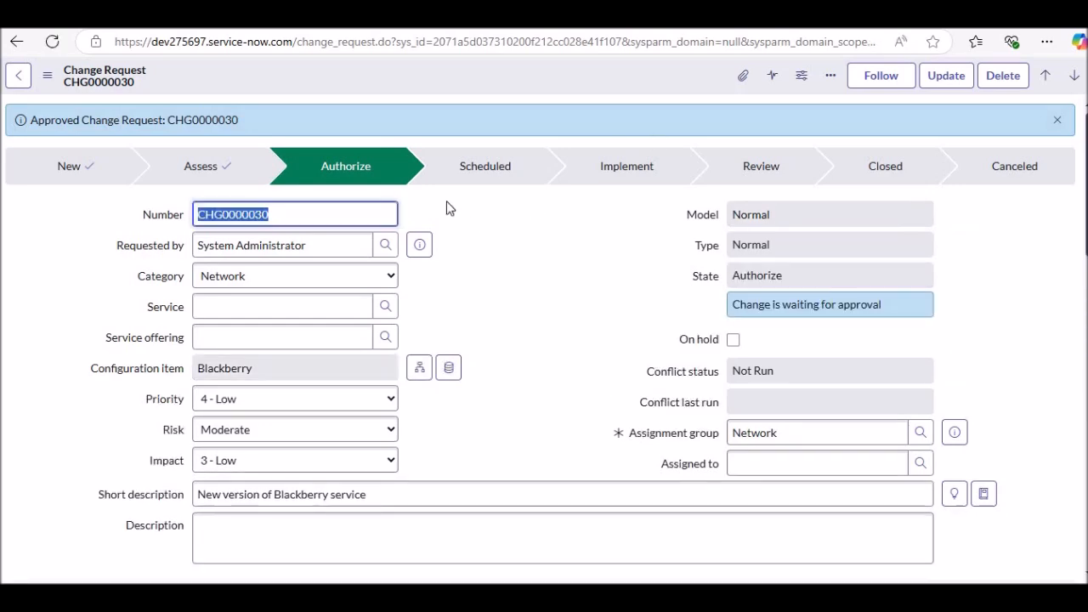
pyautogui.scroll(-10, 570, 341)
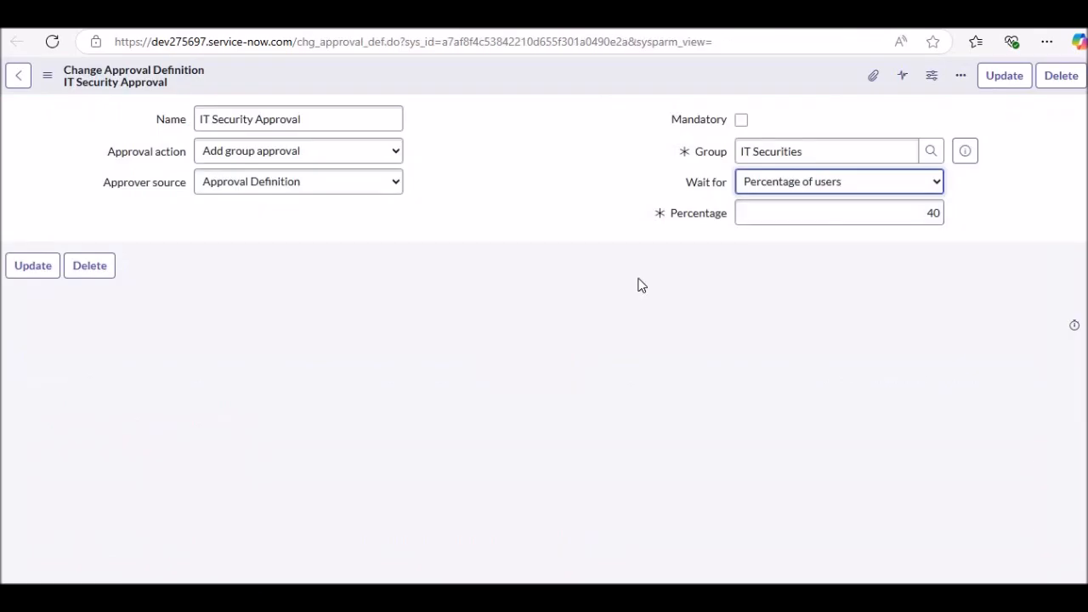
# Step: Make the IT Security Approval definition mandatory and save it, keeping the form open
pyautogui.click(669, 279)
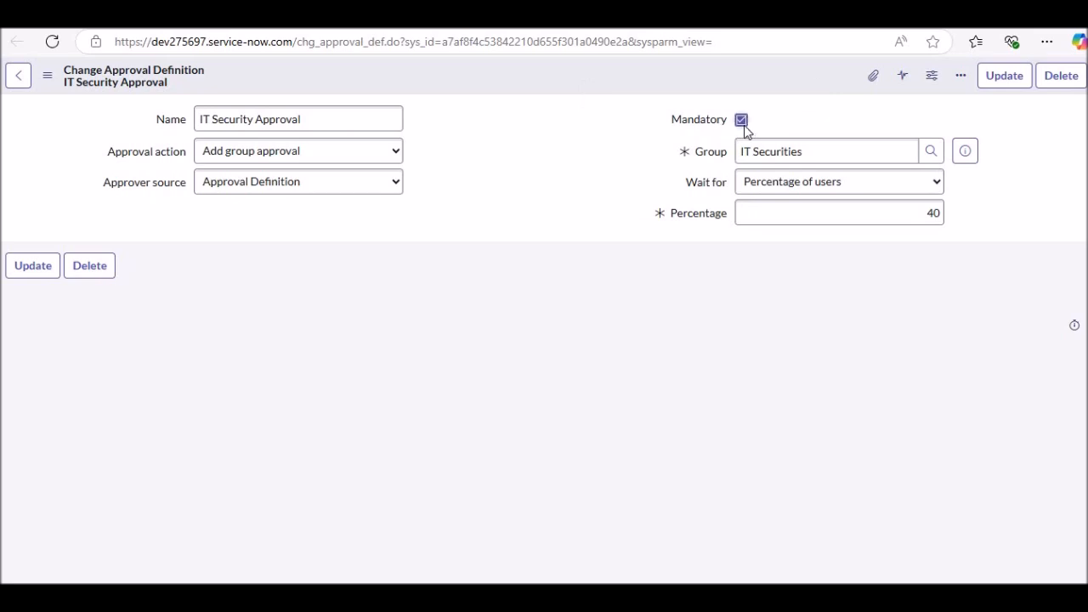
pyautogui.rightClick(738, 75)
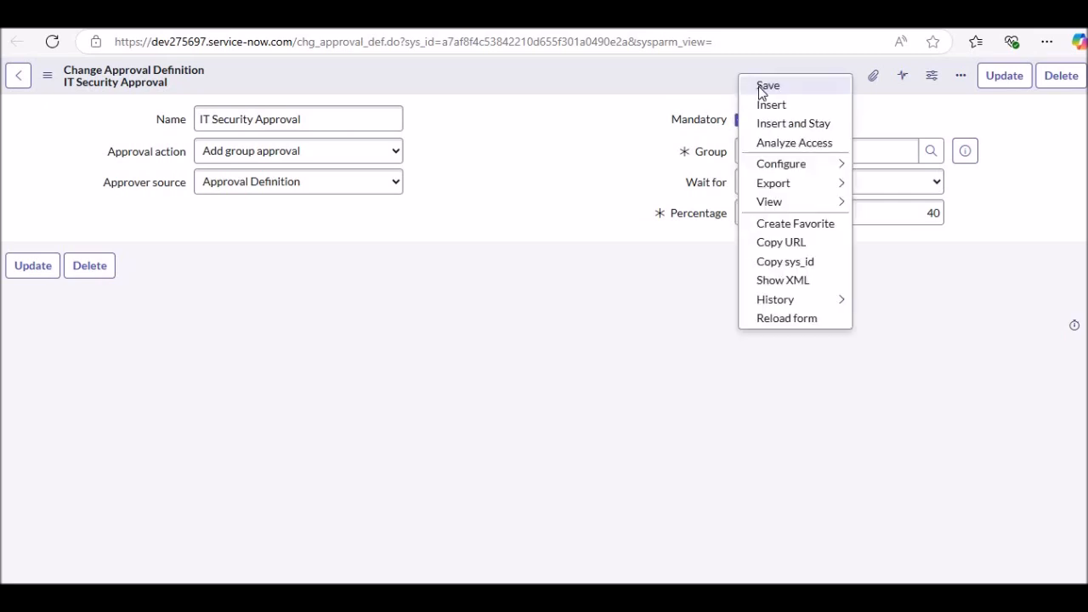
pyautogui.click(761, 87)
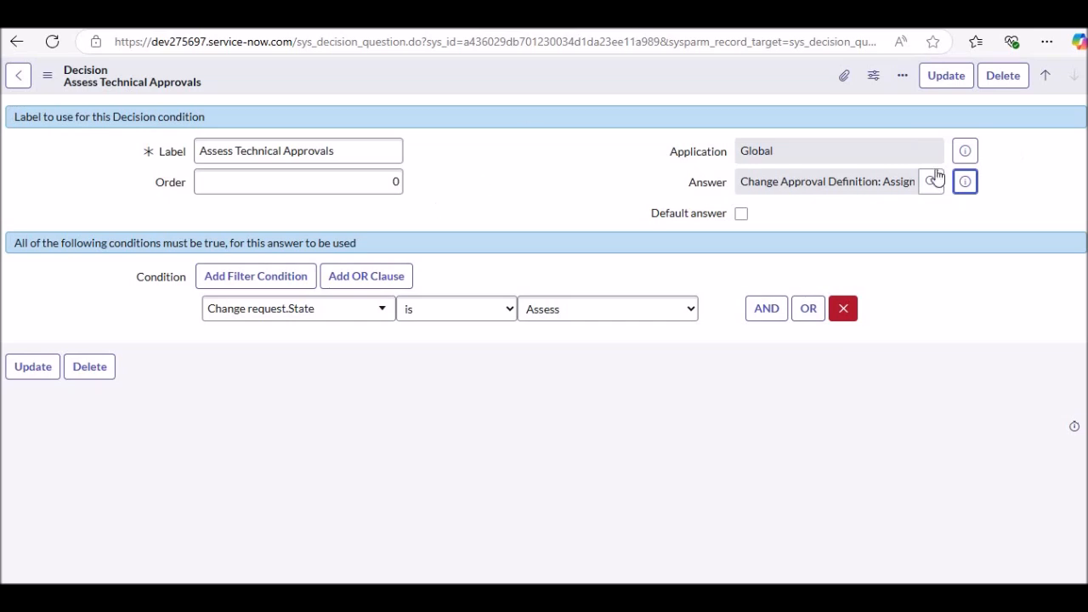
# Step: Open the approval definition used as the answer of the Assess Technical Approvals decision and check its Mandatory setting
pyautogui.click(966, 184)
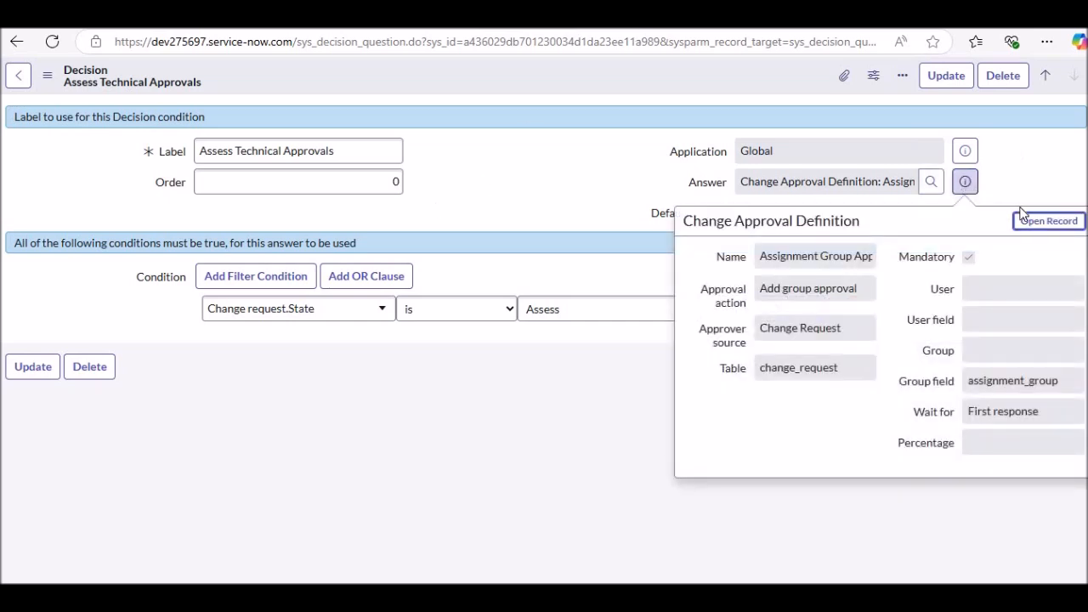
pyautogui.click(1034, 226)
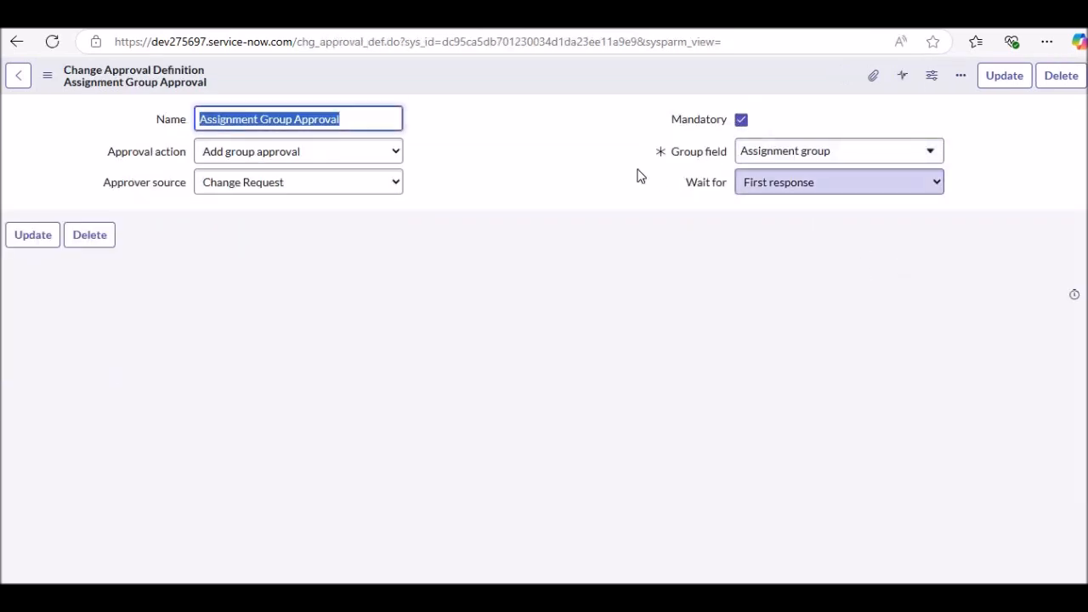
pyautogui.moveTo(685, 128)
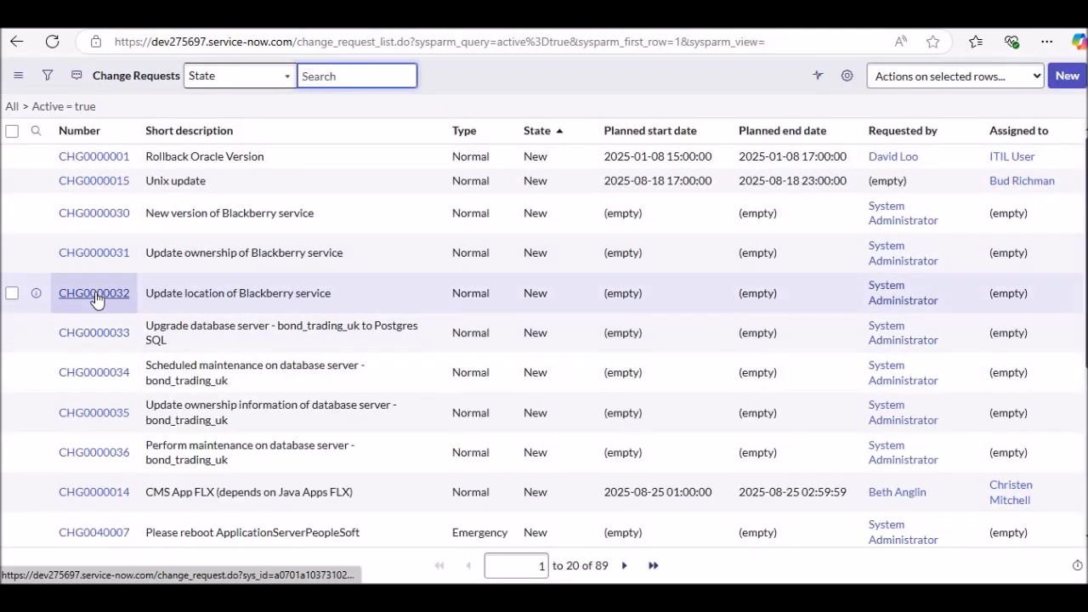
# Step: Open the "Update location of Blackberry service" change request and set its category to Network and assignment group to Application Development
pyautogui.click(96, 293)
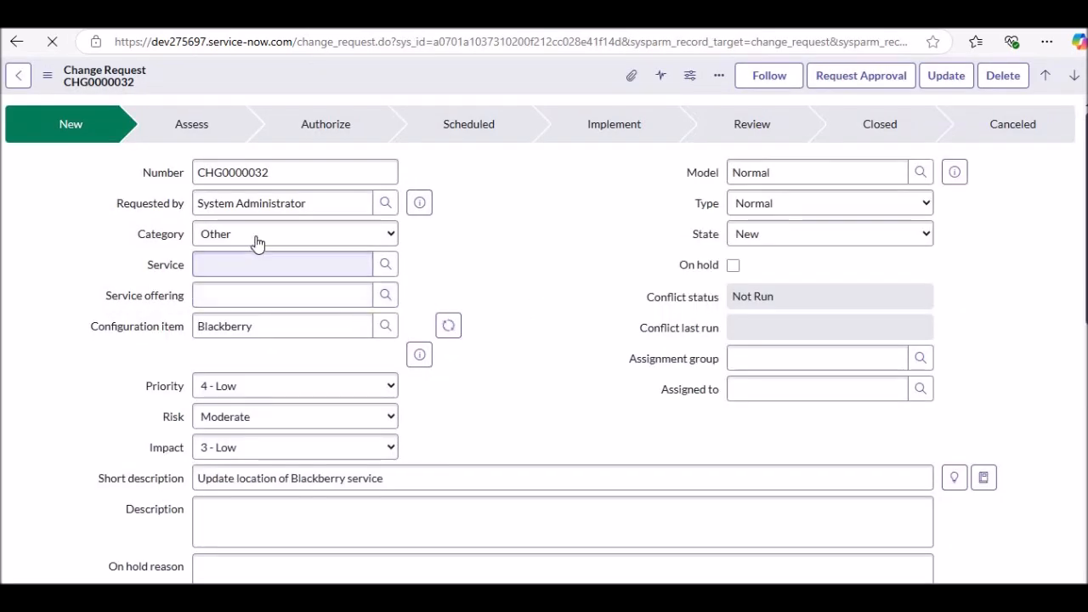
pyautogui.click(257, 243)
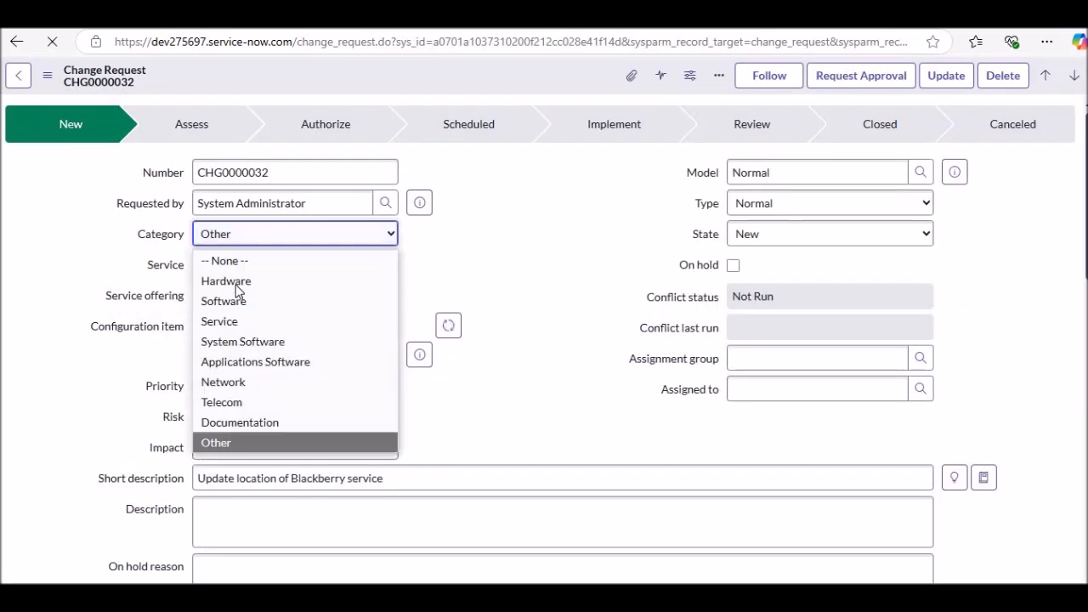
pyautogui.click(225, 383)
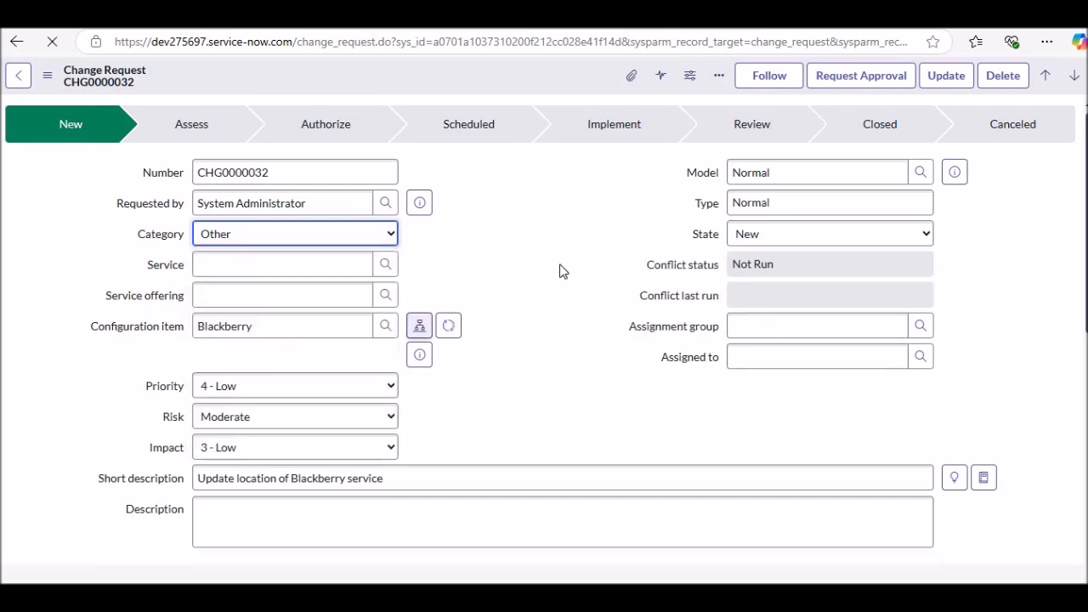
pyautogui.click(740, 328)
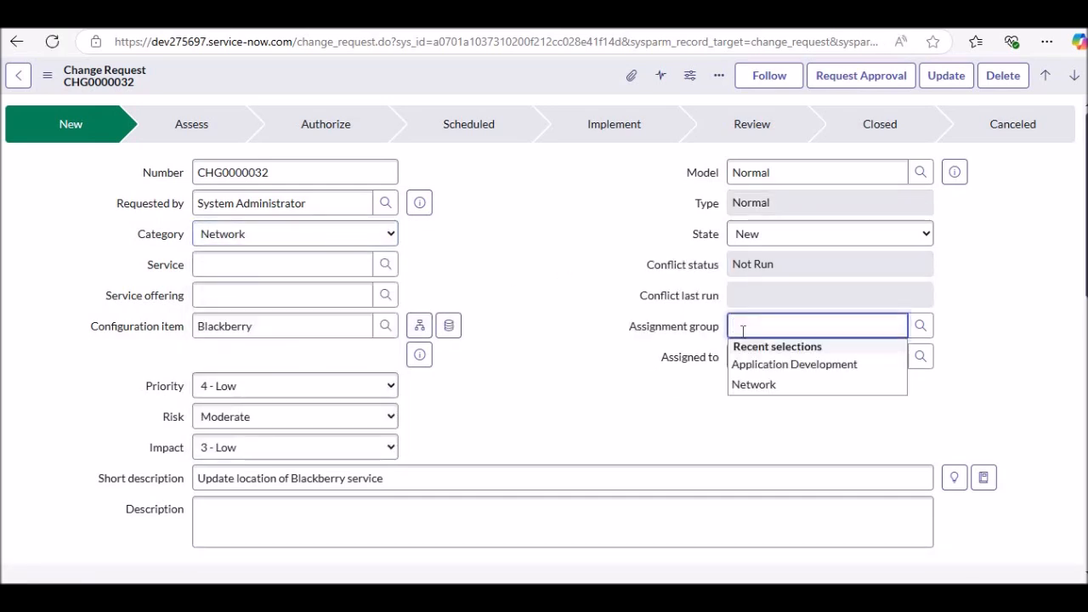
pyautogui.press('Down')
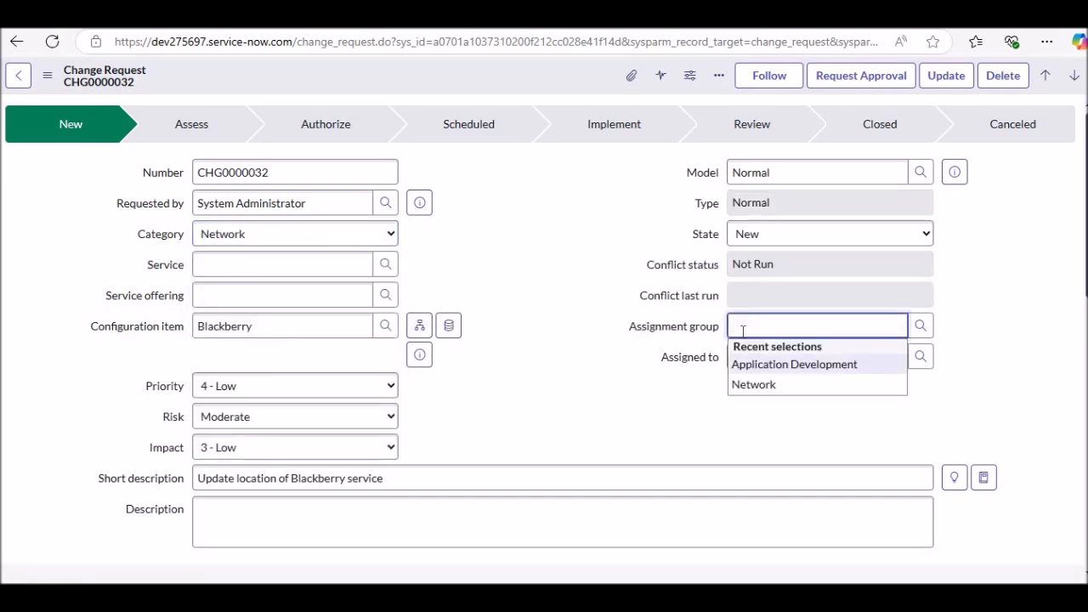
pyautogui.click(856, 362)
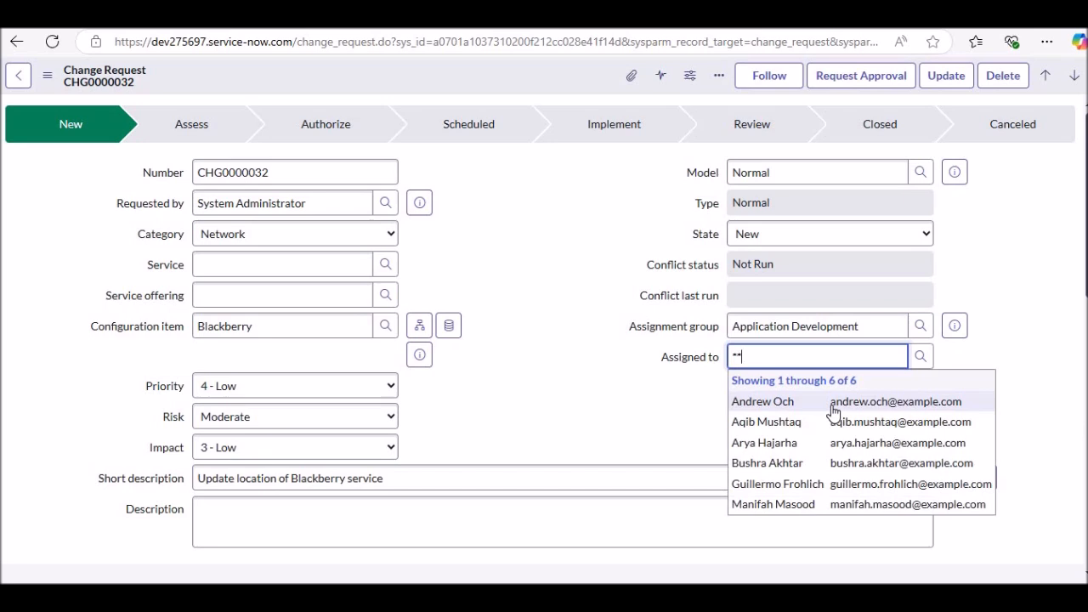
pyautogui.press('BackSpace')
pyautogui.click(490, 284)
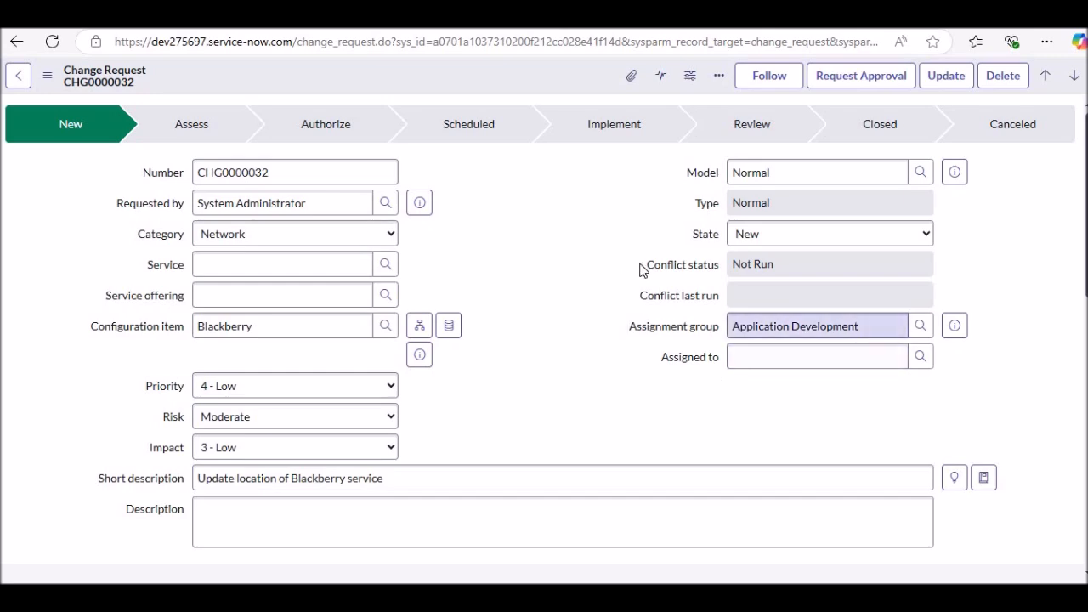
# Step: Save the change request, keeping the form open, and request approval for it
pyautogui.scroll(-8, 549, 349)
pyautogui.scroll(5, 518, 346)
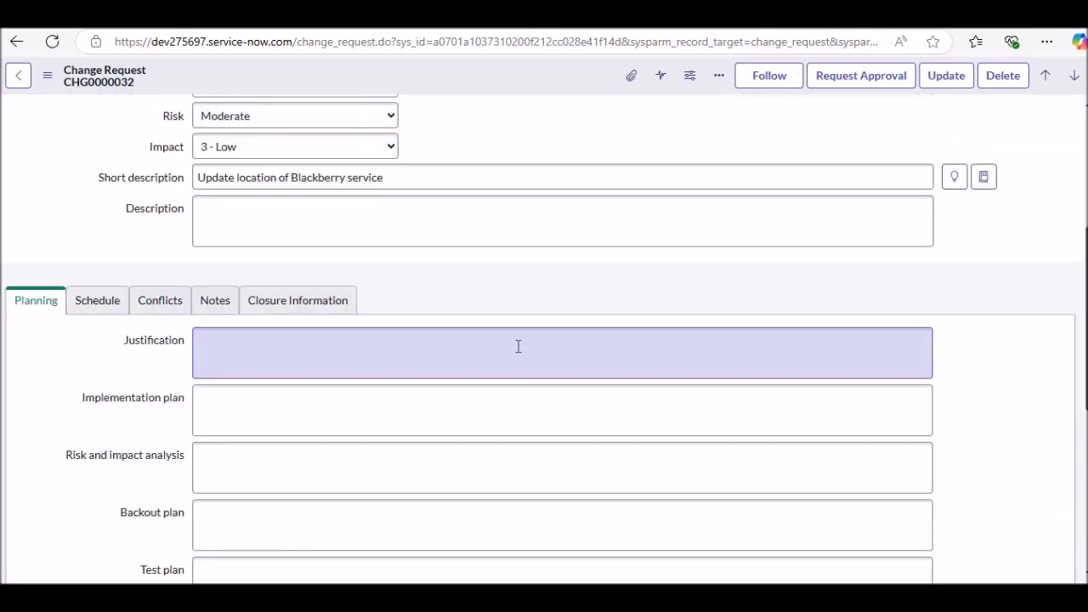
pyautogui.scroll(5, 518, 346)
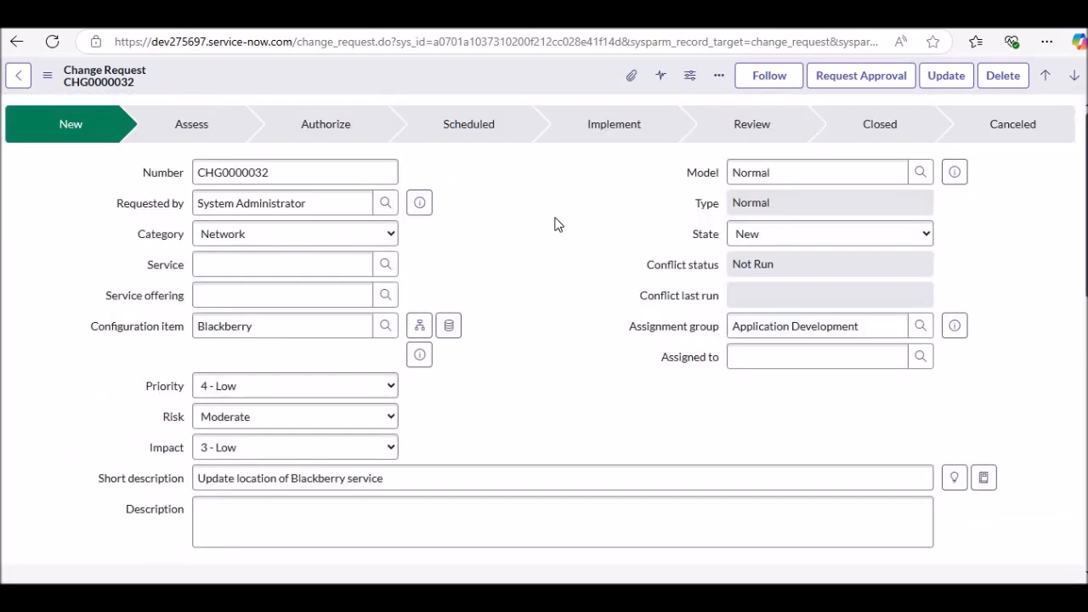
pyautogui.rightClick(515, 75)
pyautogui.click(542, 88)
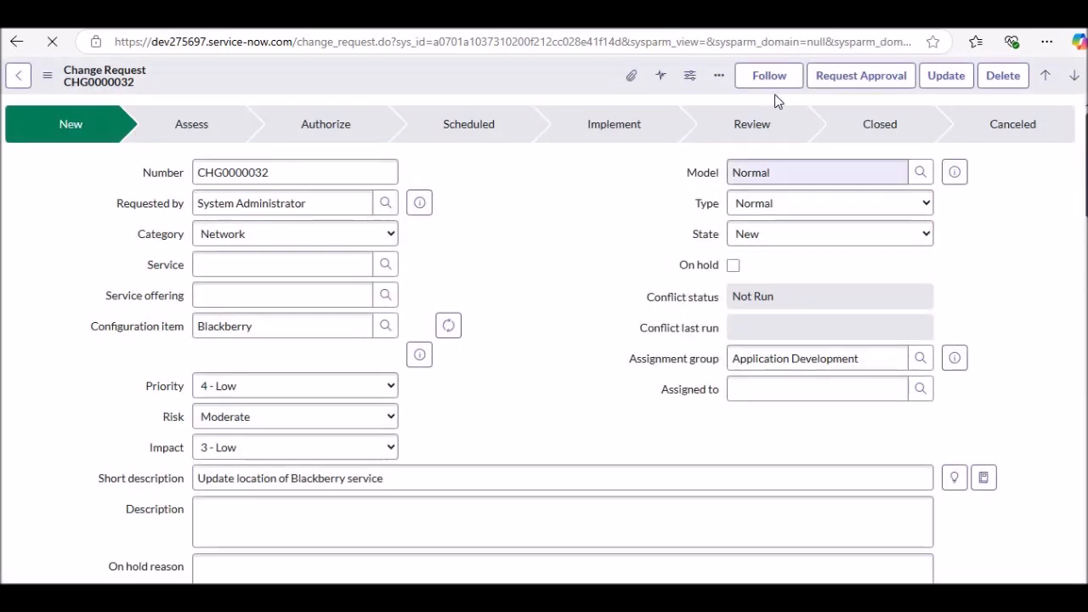
pyautogui.click(866, 77)
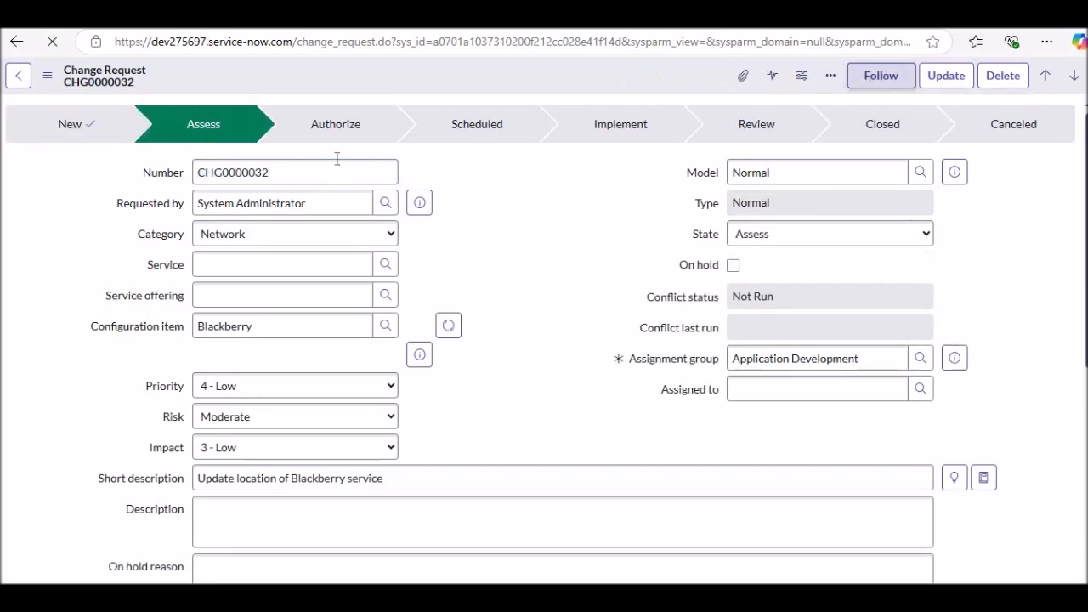
# Step: Go to the change request's approvers and approve on behalf of the third listed approver from Application Development
pyautogui.click(844, 393)
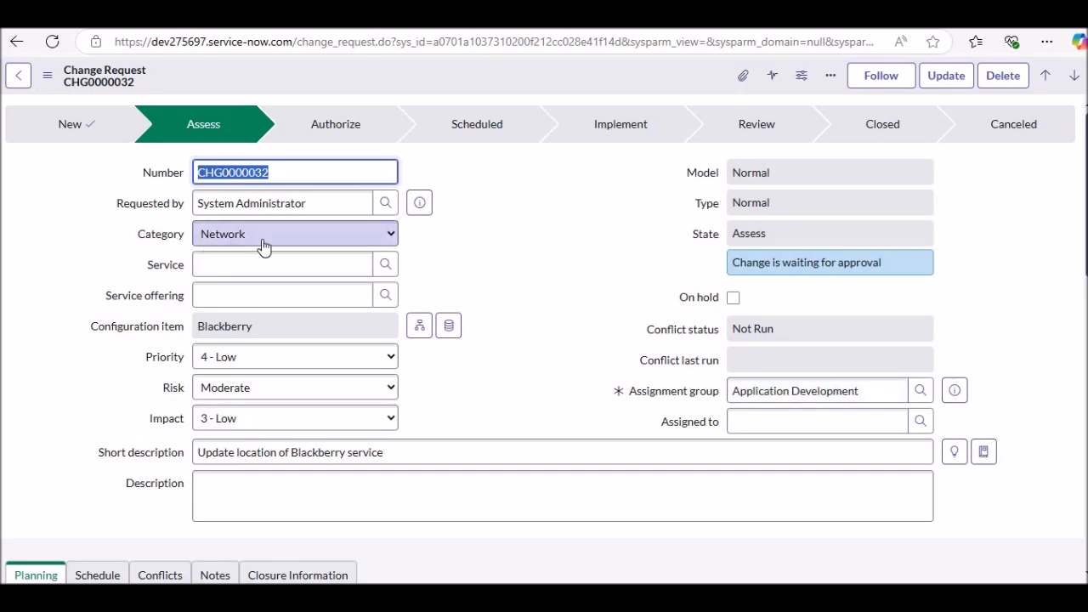
pyautogui.scroll(-6, 503, 282)
pyautogui.scroll(-4, 503, 284)
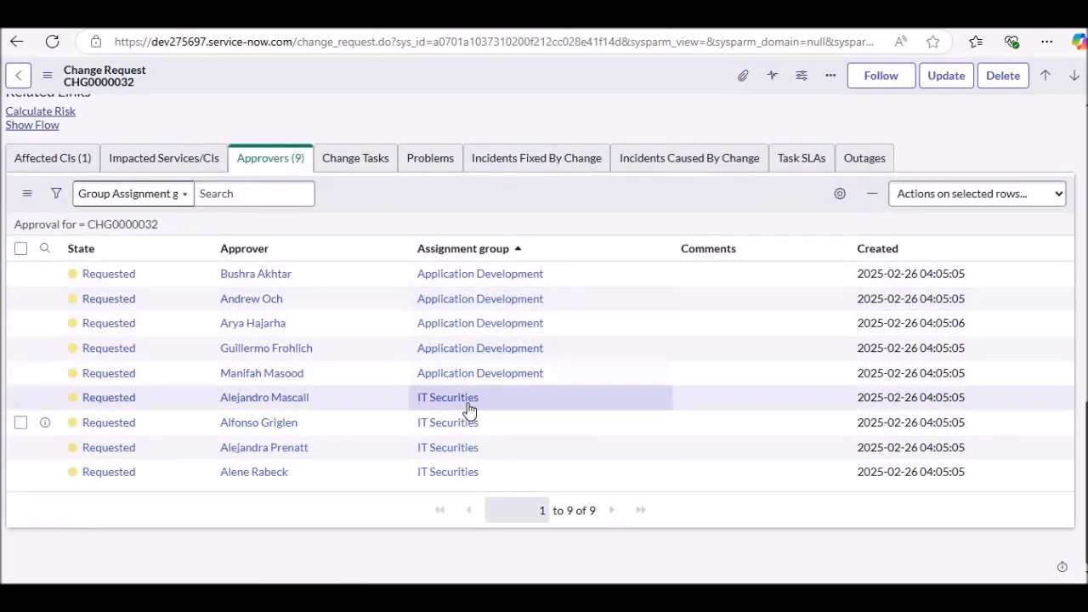
pyautogui.rightClick(96, 324)
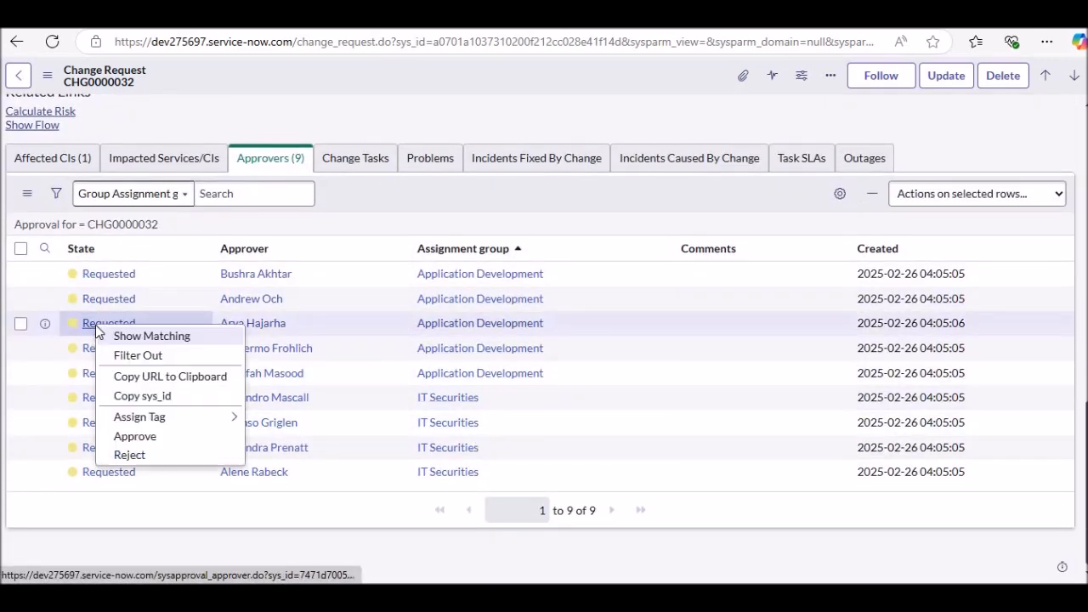
pyautogui.click(136, 437)
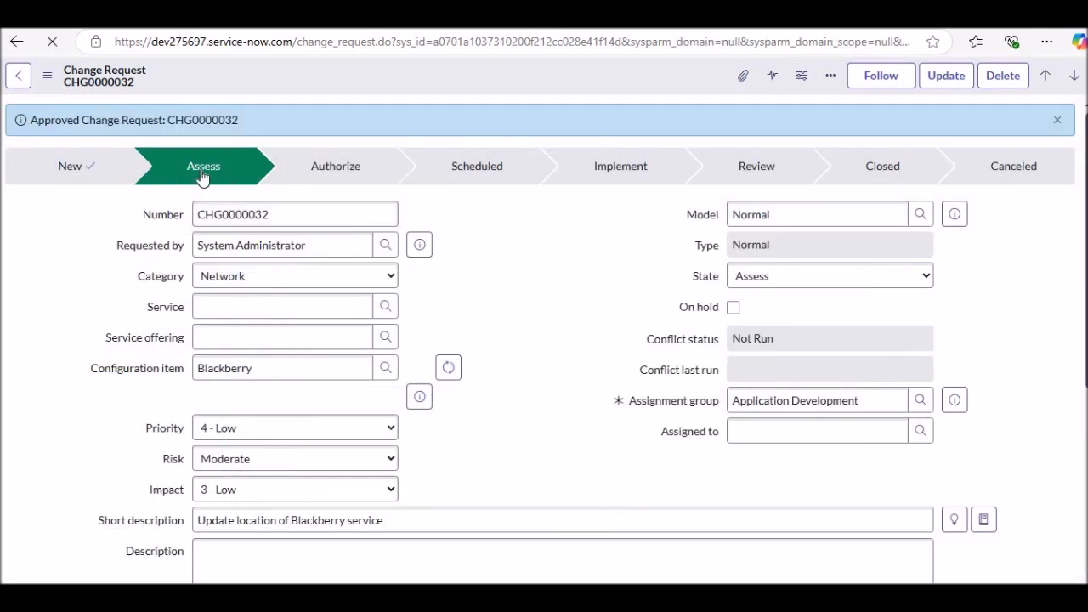
# Step: Check the approvers' states and approve the change request on behalf of the first listed IT Securities approver
pyautogui.scroll(-6, 505, 357)
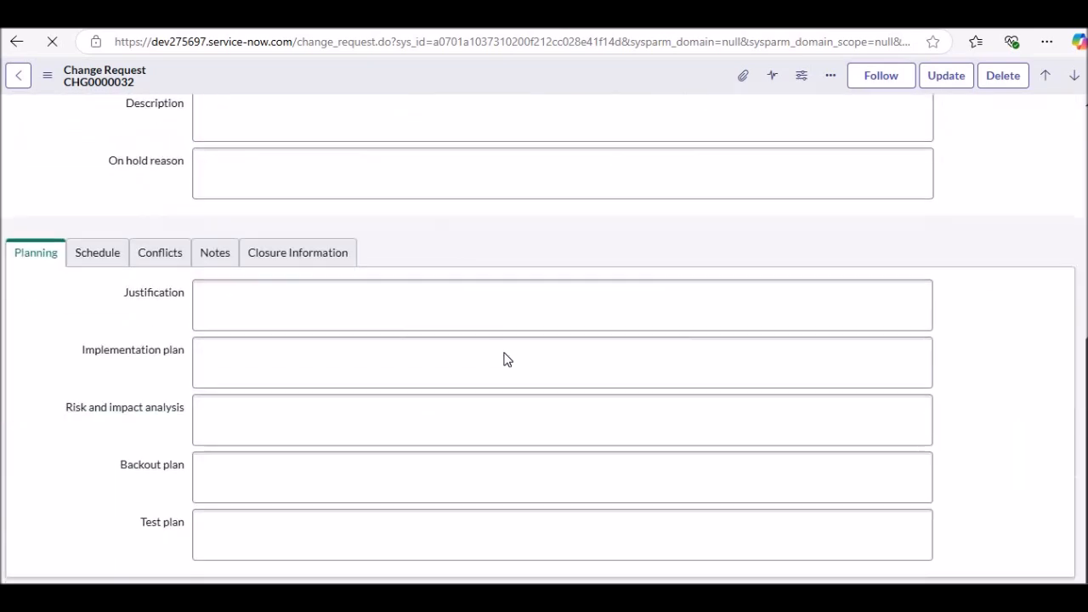
pyautogui.scroll(-5, 504, 353)
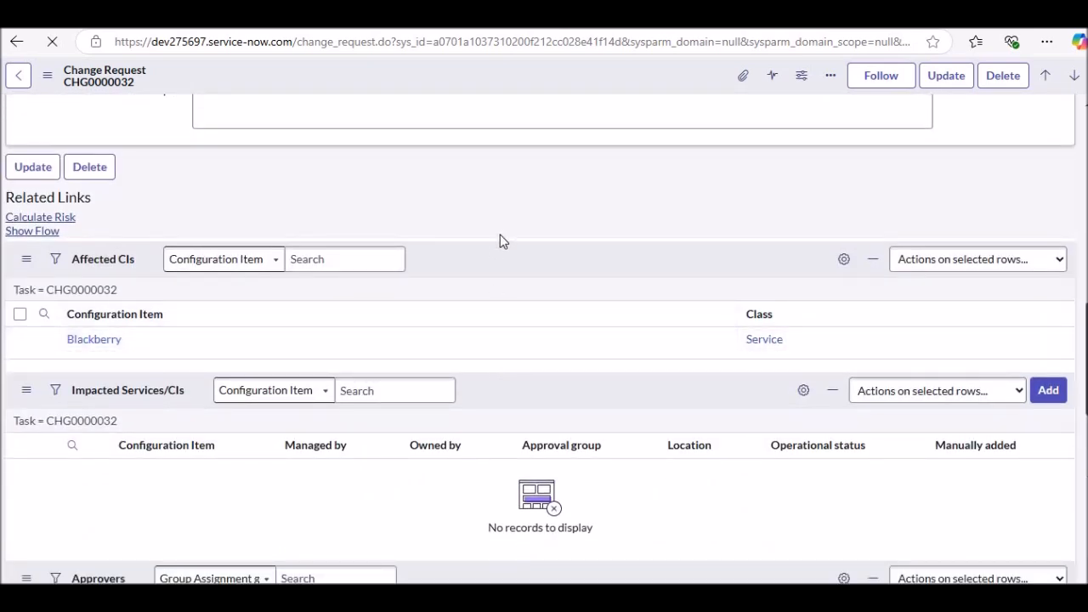
pyautogui.scroll(-10, 503, 260)
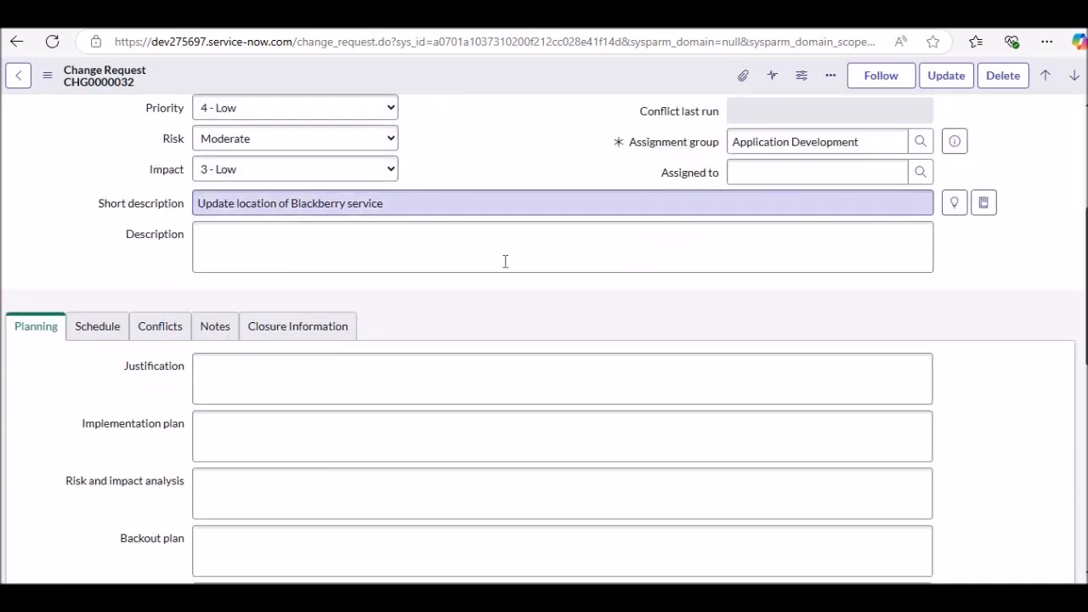
pyautogui.scroll(-2, 505, 268)
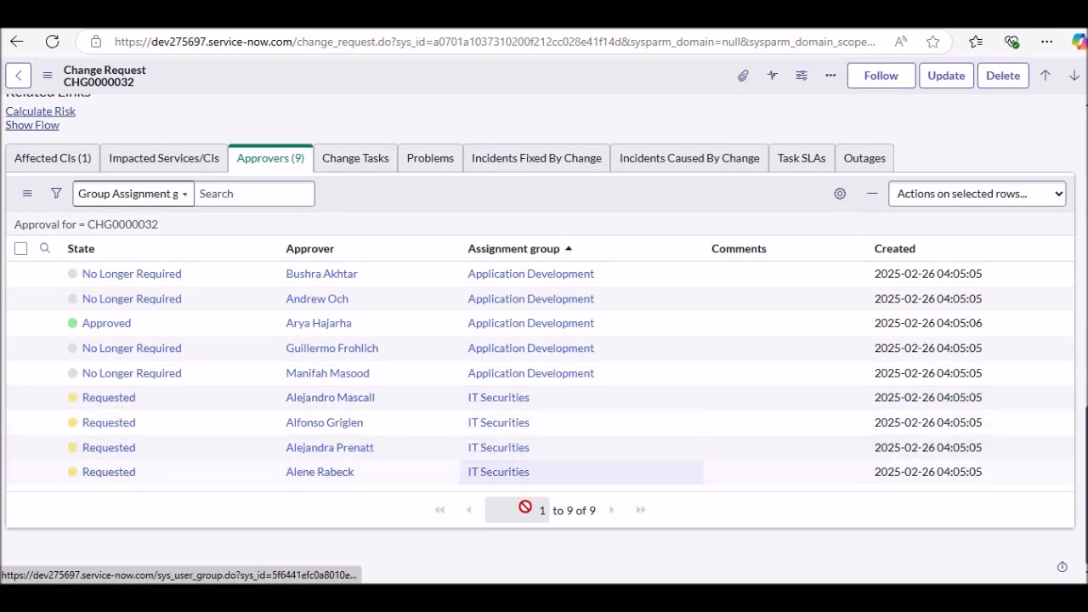
pyautogui.rightClick(108, 397)
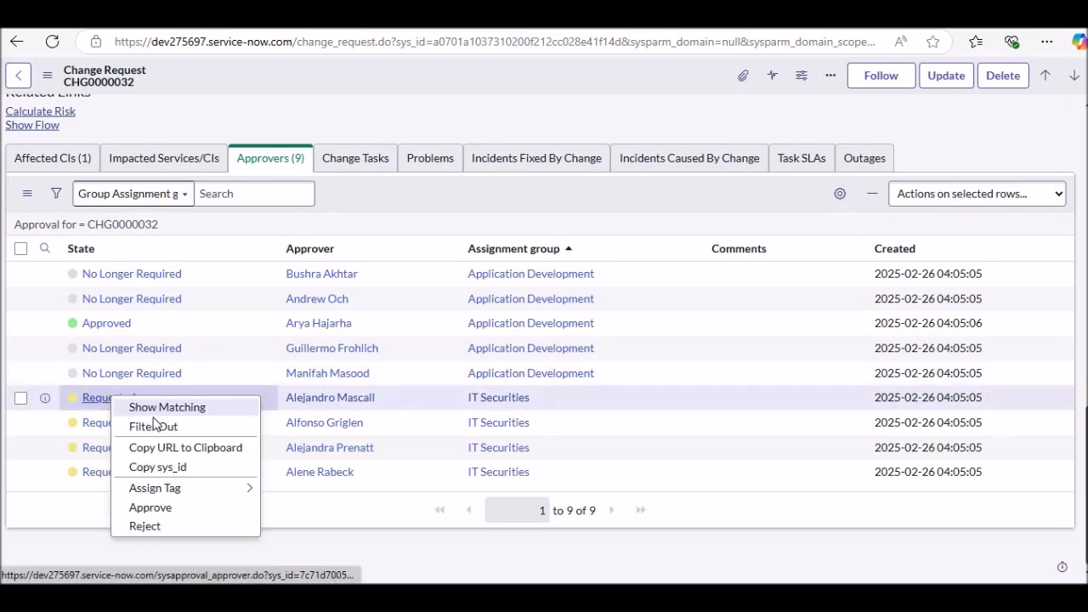
pyautogui.click(169, 508)
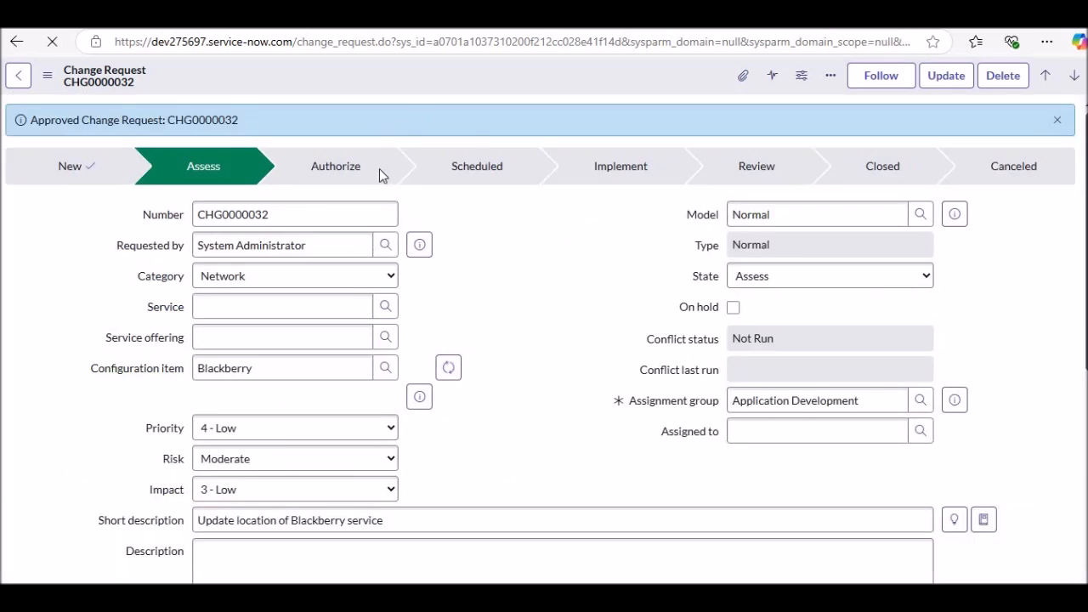
# Step: Return to the approvers list and approve the change request on behalf of the second listed IT Securities approver
pyautogui.scroll(-5, 515, 272)
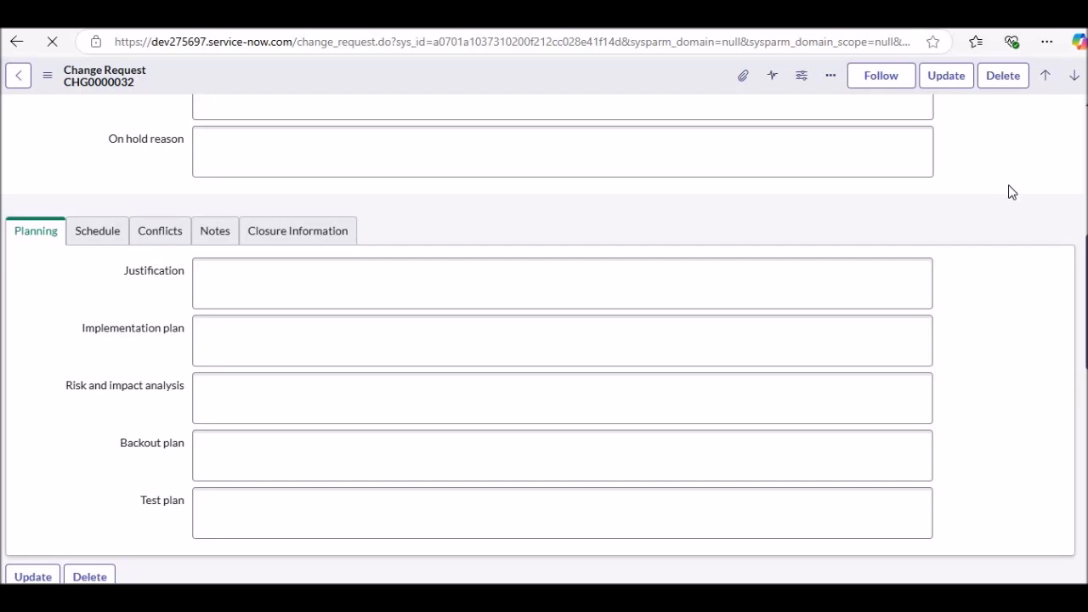
pyautogui.scroll(-5, 993, 194)
pyautogui.scroll(-5, 993, 199)
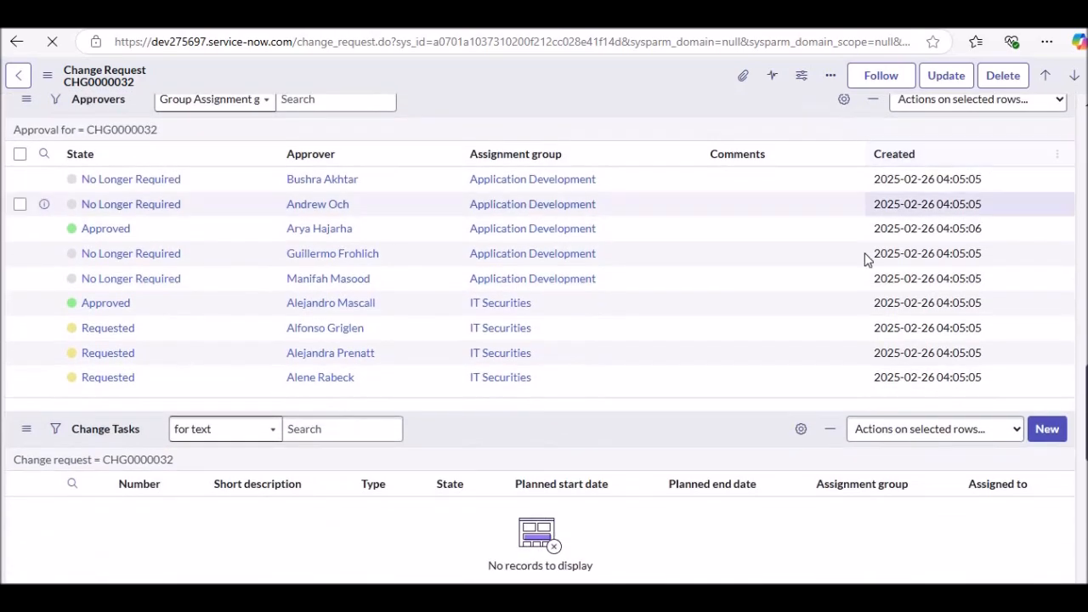
pyautogui.scroll(-10, 523, 390)
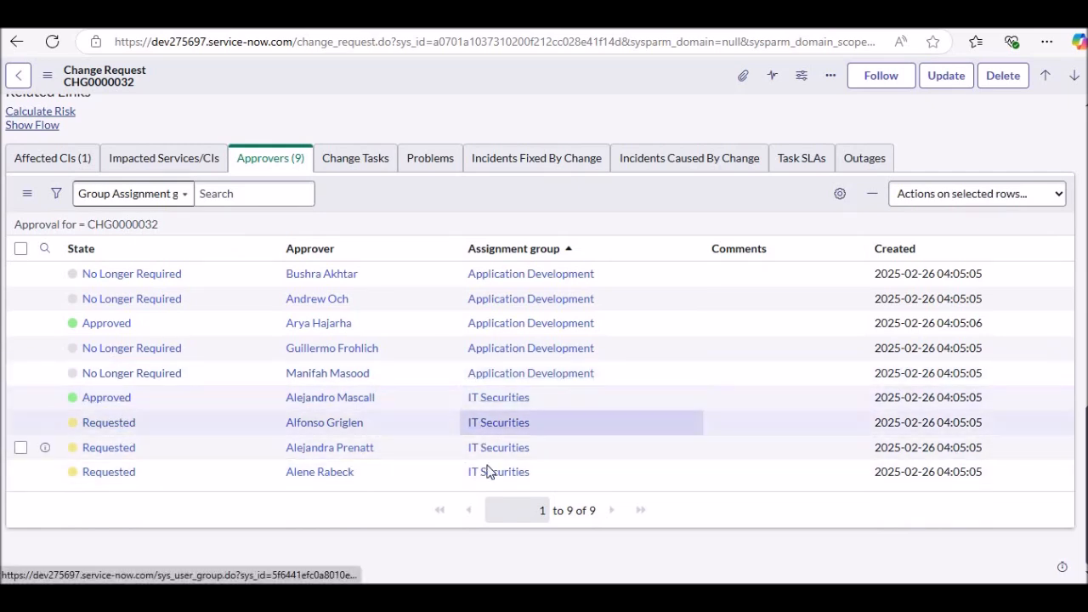
pyautogui.rightClick(106, 427)
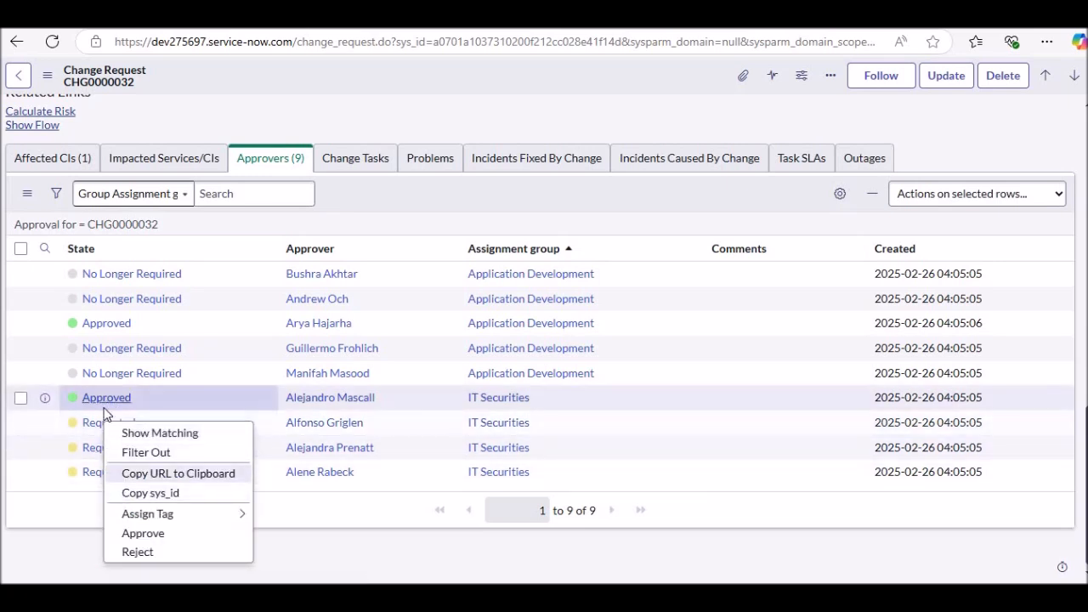
pyautogui.click(143, 534)
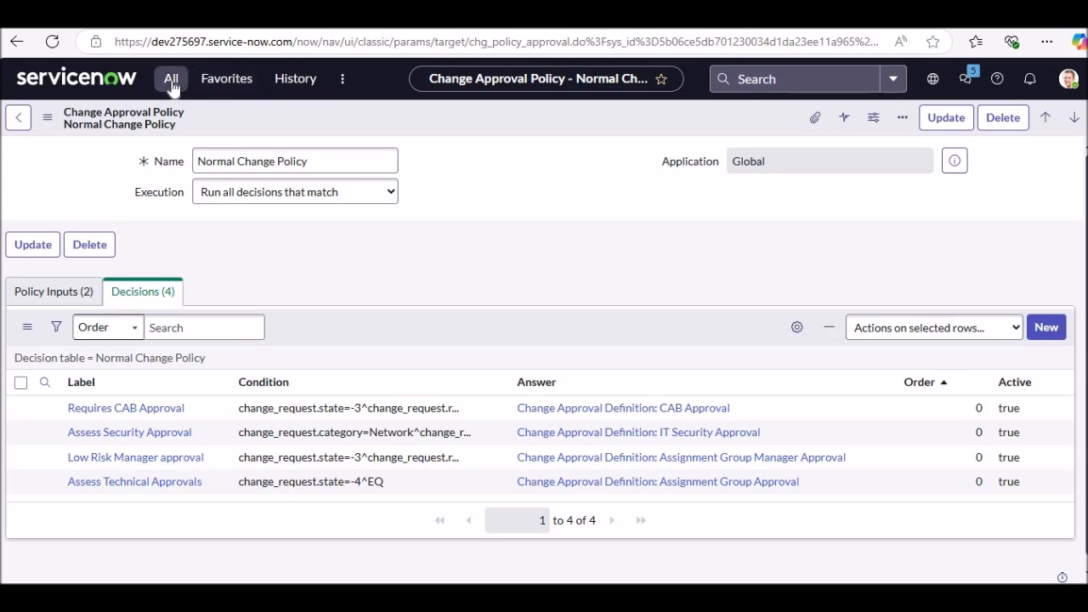
# Step: Search the application navigator for "workflow ed" and open the Workflow Editor
pyautogui.click(171, 79)
pyautogui.write('work')
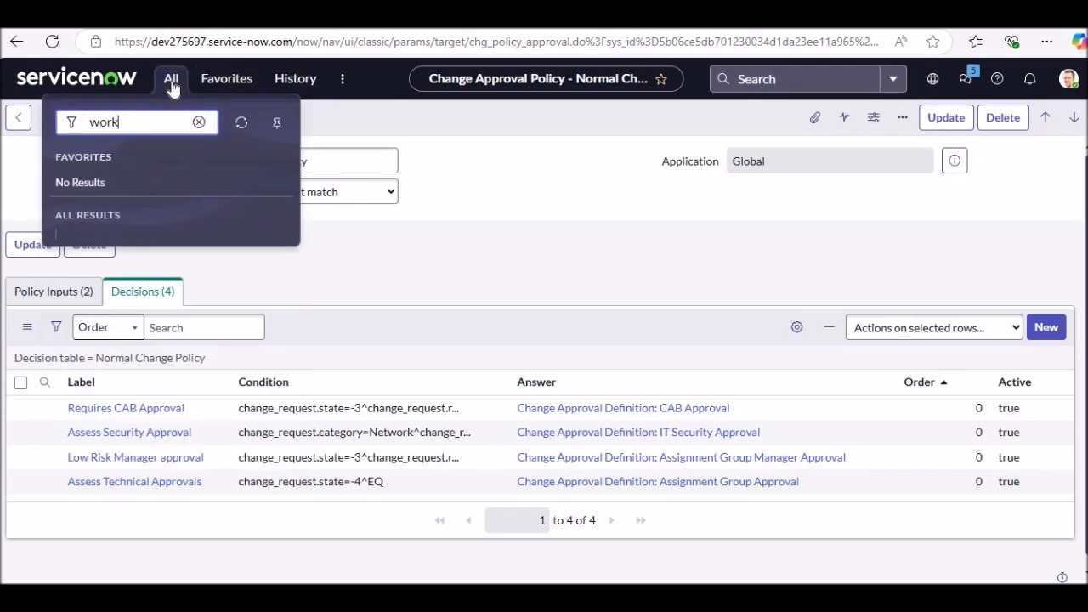
pyautogui.write('flow')
pyautogui.scroll(-3, 191, 293)
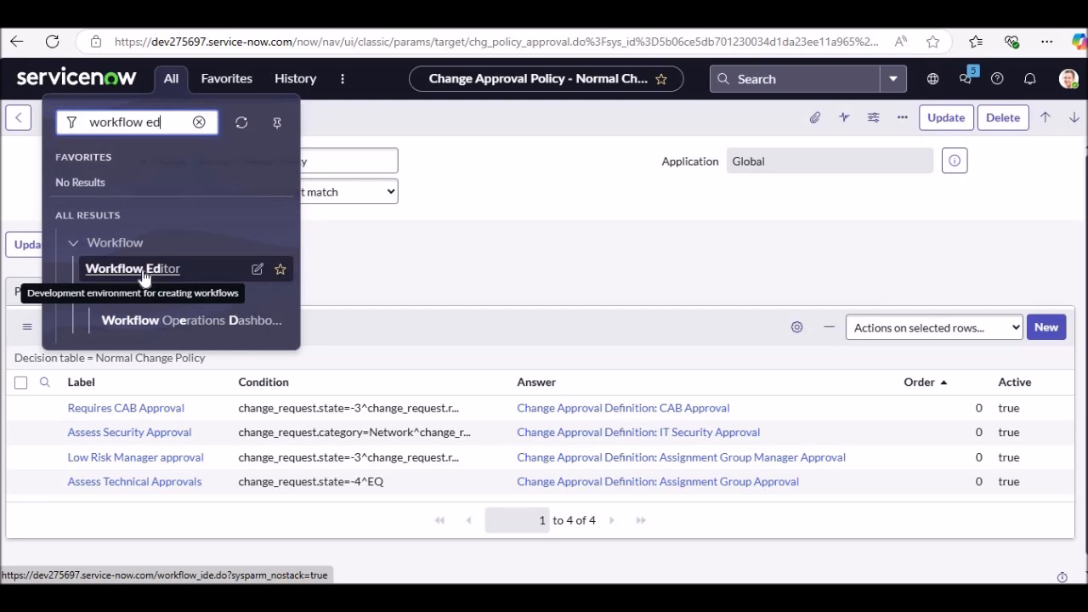
pyautogui.click(134, 270)
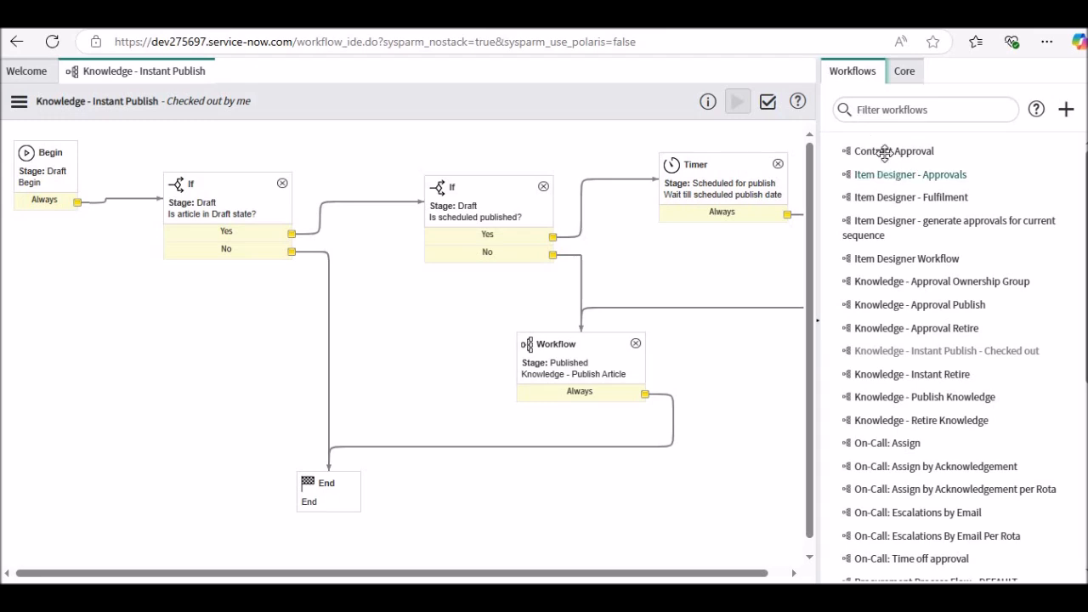
# Step: Open the Technical approvals activity in the Change Request - Normal workflow and examine its approval policy, policy input and finish condition
pyautogui.click(893, 110)
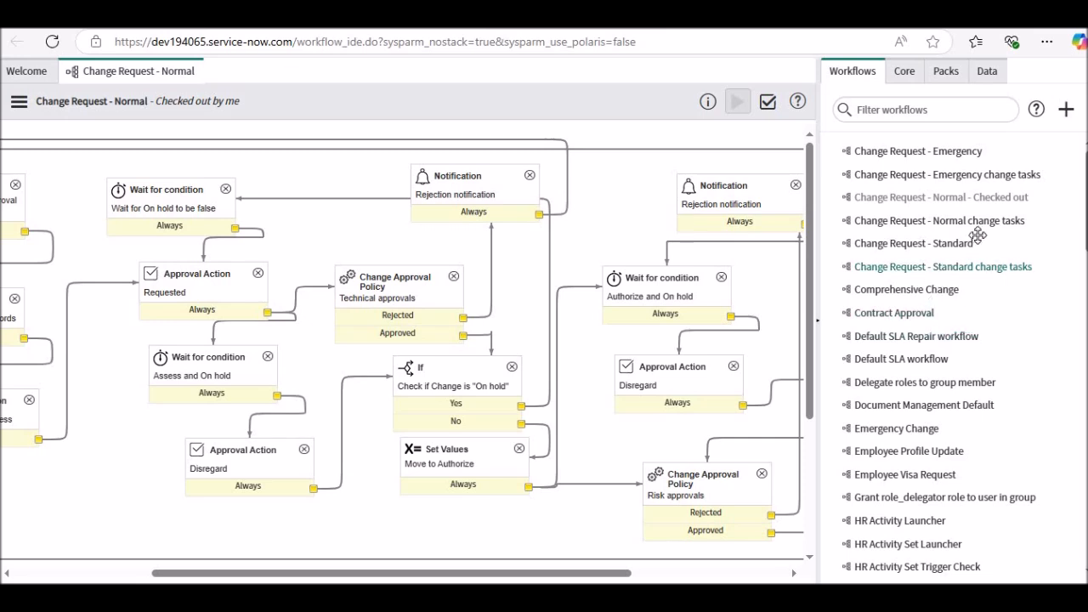
pyautogui.click(409, 283)
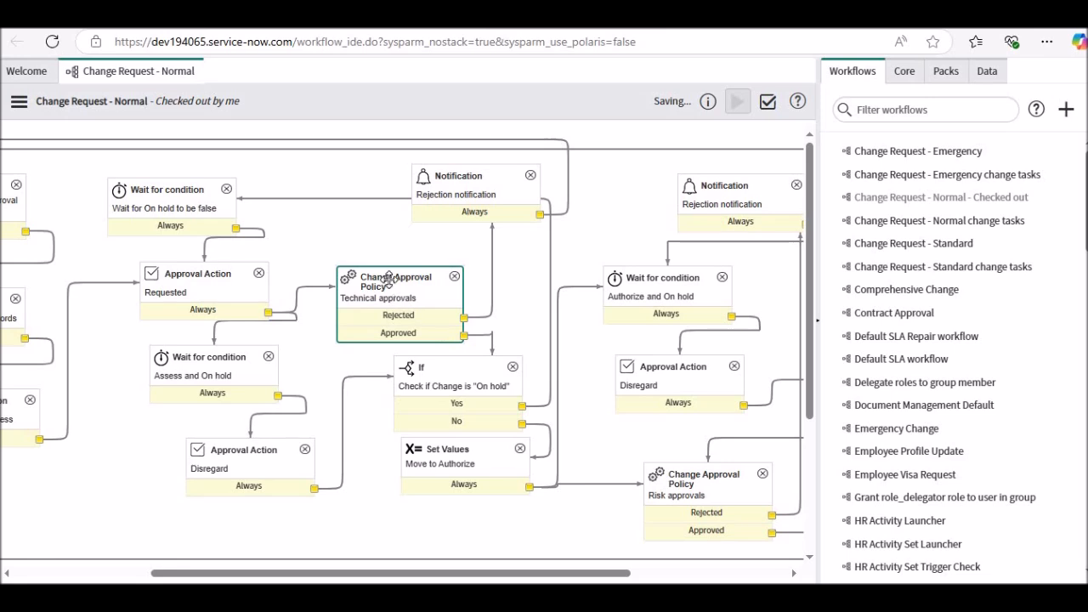
pyautogui.doubleClick(394, 285)
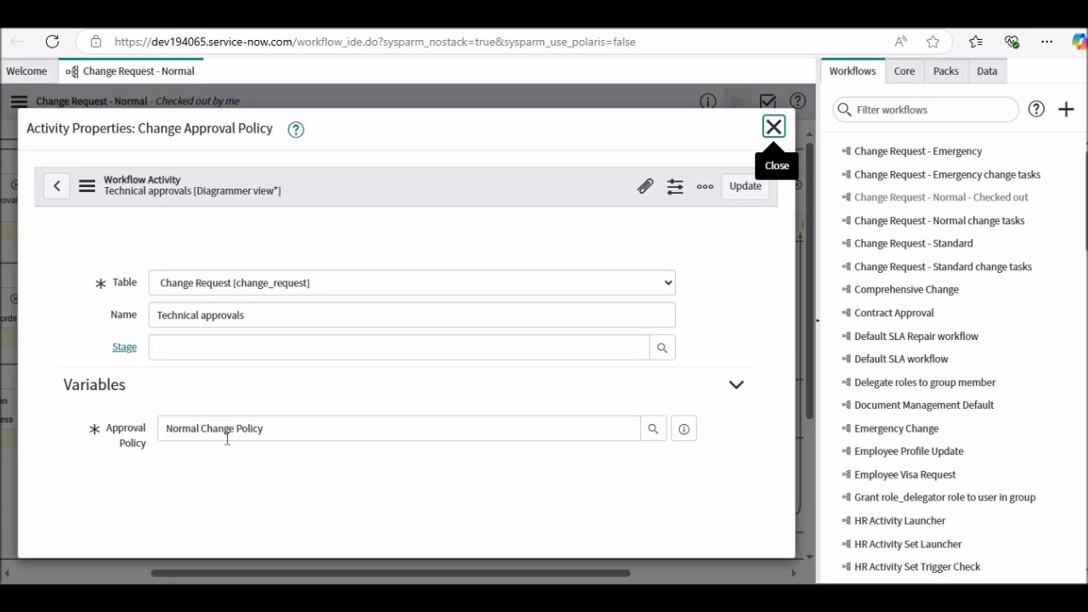
pyautogui.click(358, 431)
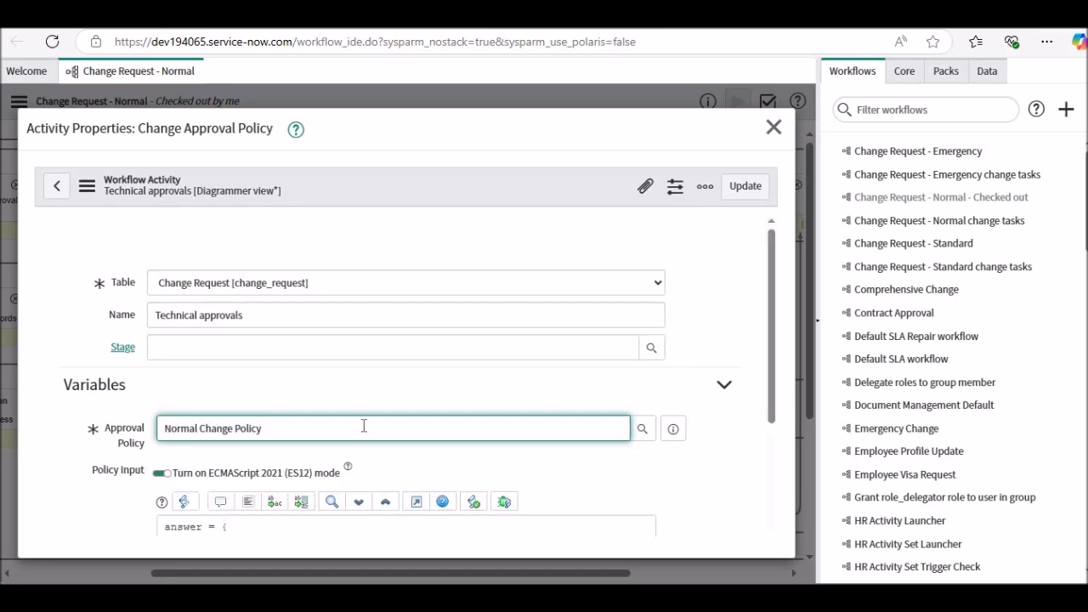
pyautogui.scroll(-5, 765, 400)
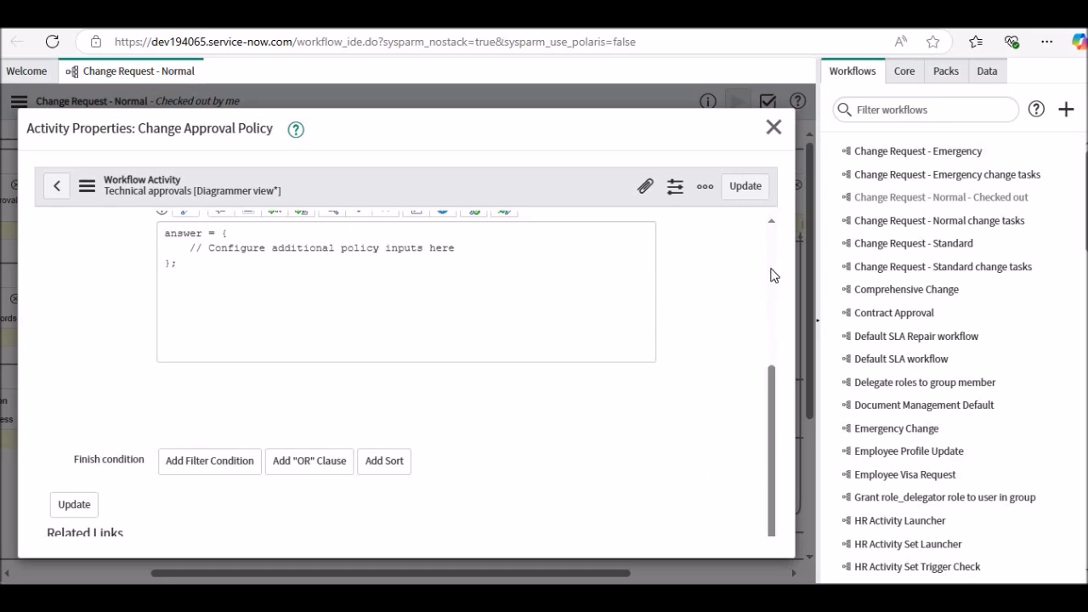
pyautogui.scroll(5, 718, 306)
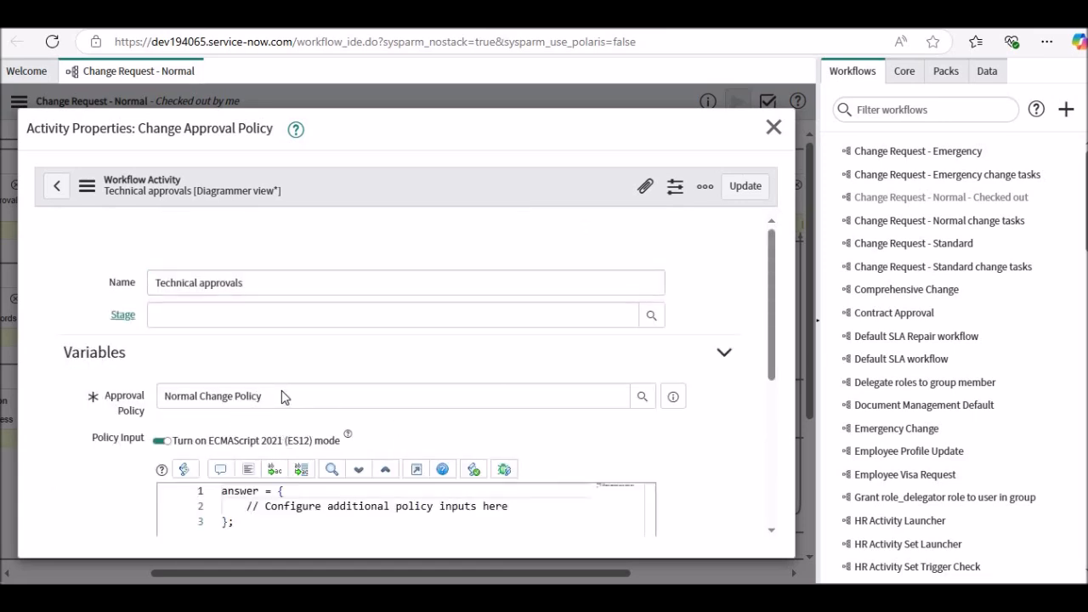
# Step: Look up the approval policies available for the Technical approvals activity and close the list without choosing another one
pyautogui.scroll(-1, 281, 392)
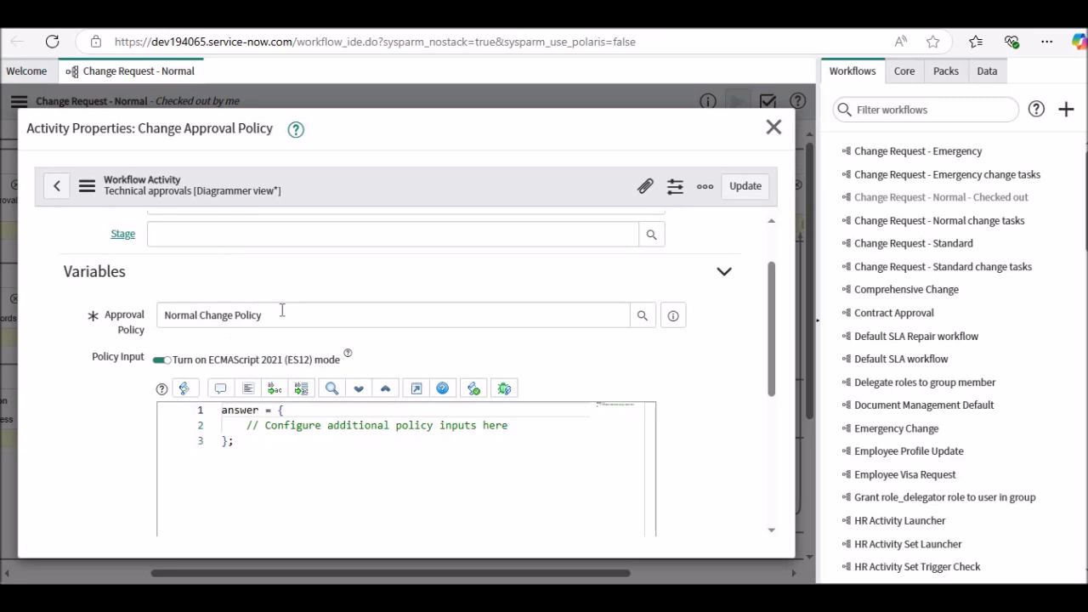
pyautogui.click(644, 318)
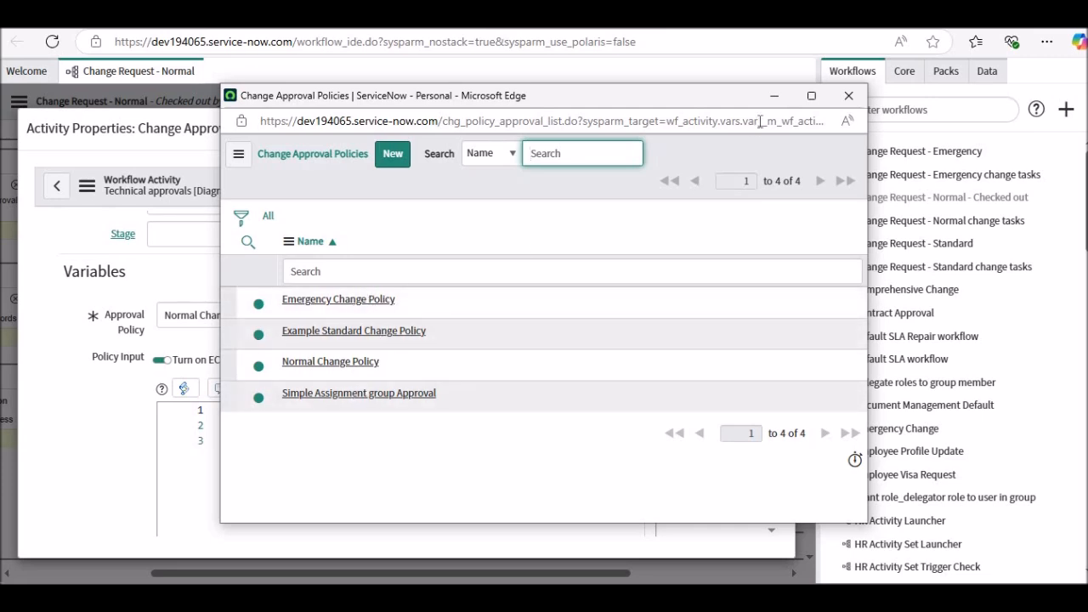
pyautogui.click(848, 95)
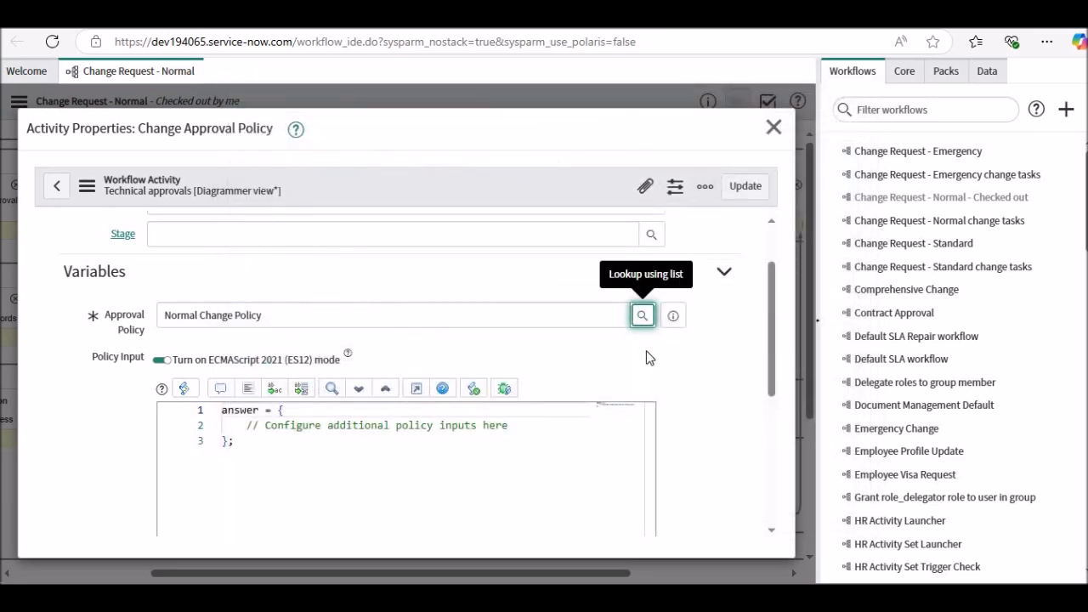
pyautogui.scroll(1, 638, 357)
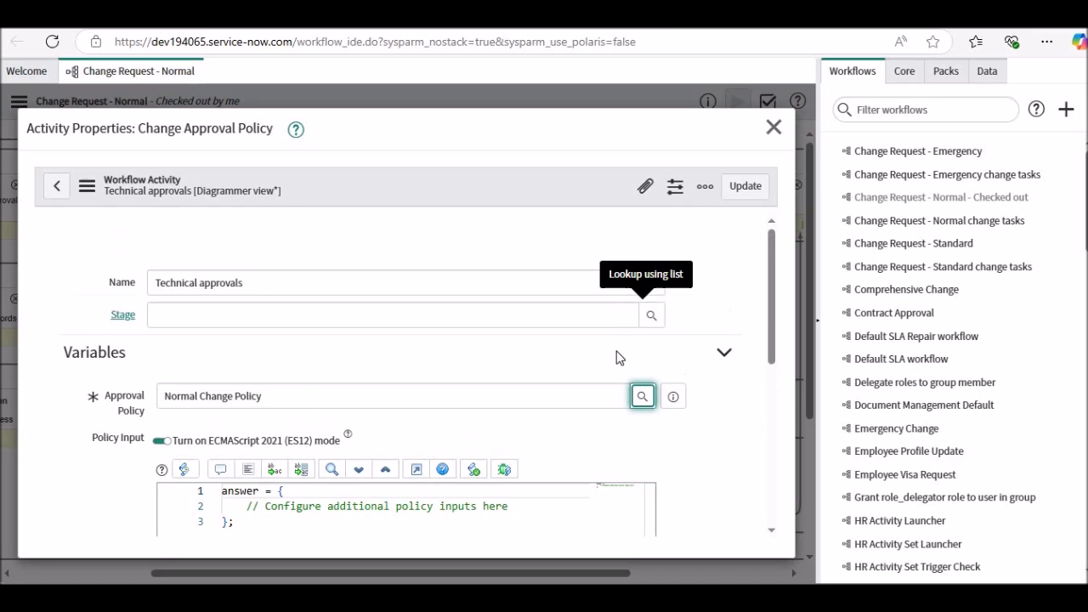
pyautogui.click(722, 195)
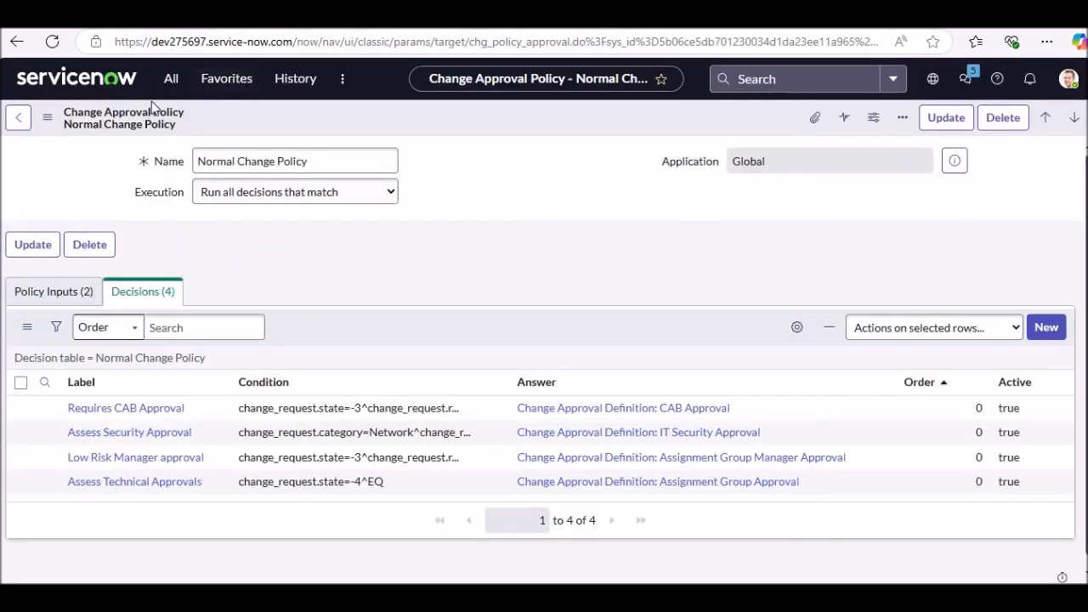
# Step: Find Flow Designer by searching for "flow de", open it, and filter the flows to names containing "change"
pyautogui.click(171, 79)
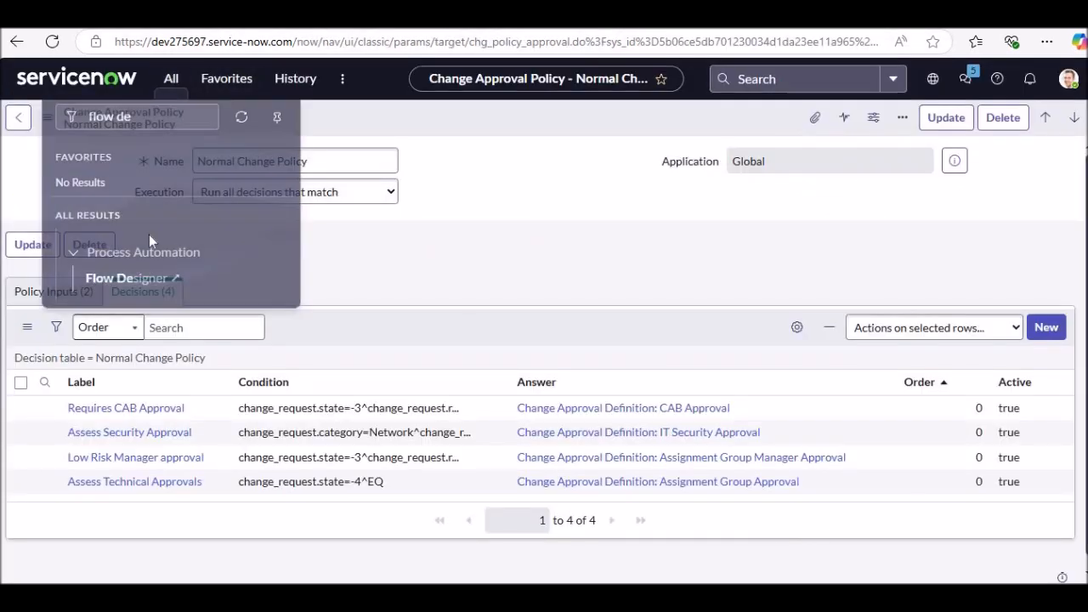
pyautogui.click(149, 260)
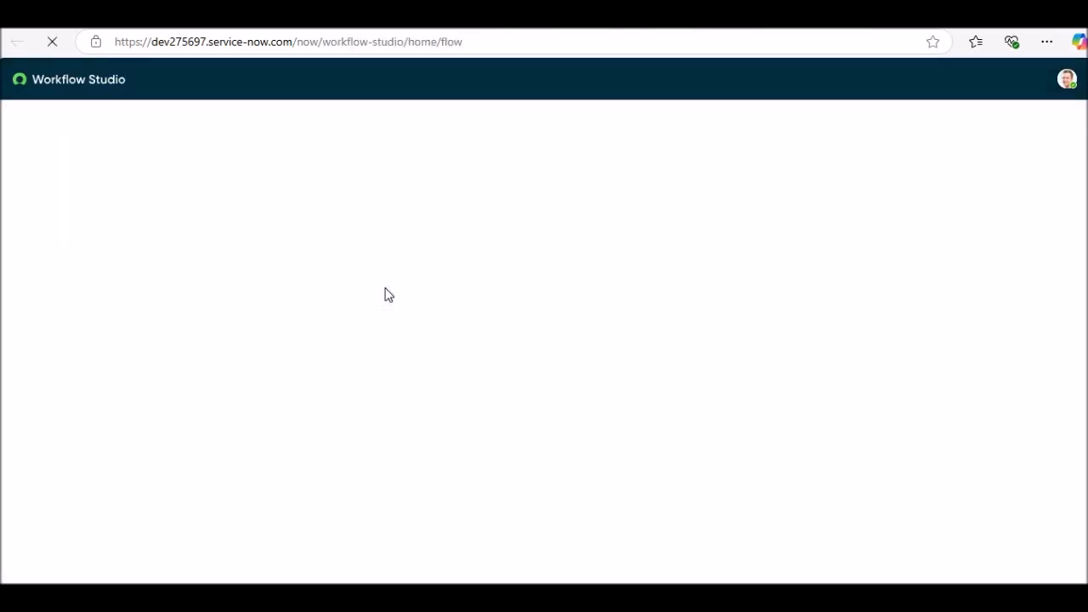
pyautogui.click(316, 277)
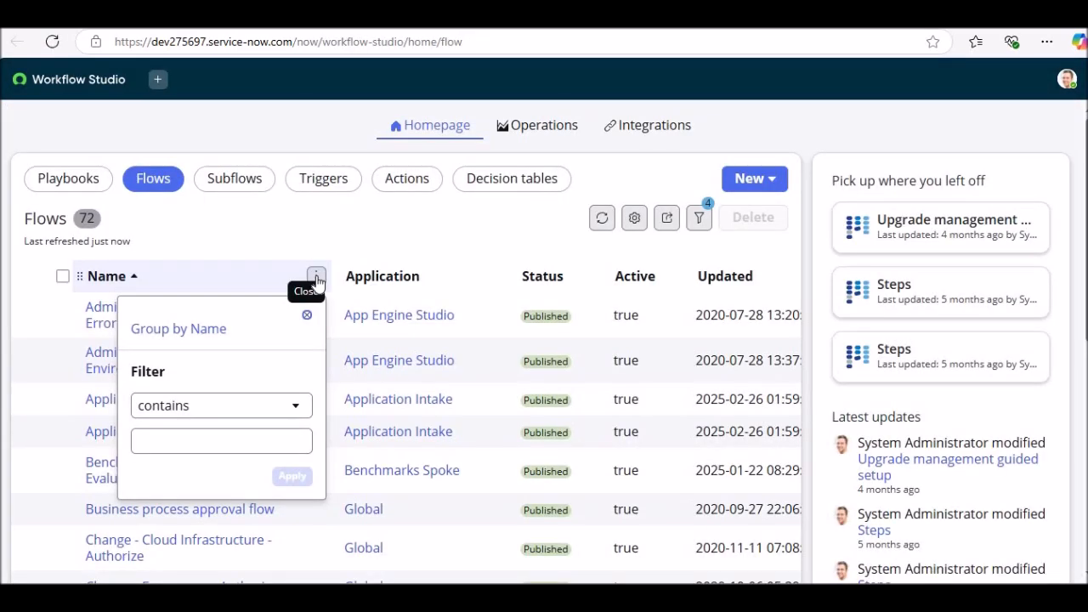
pyautogui.click(249, 440)
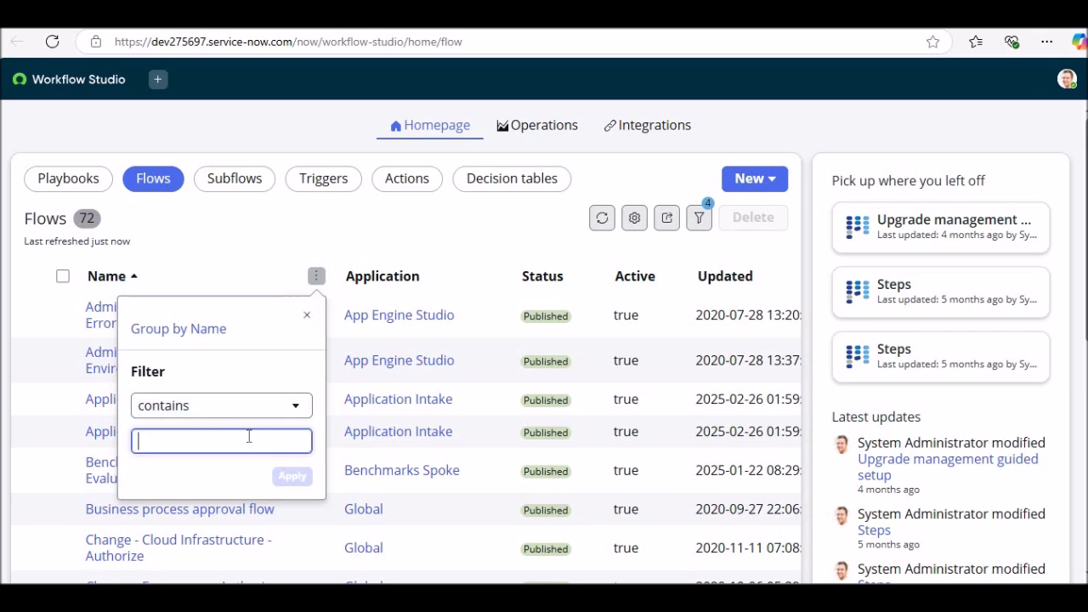
pyautogui.write('cahnge')
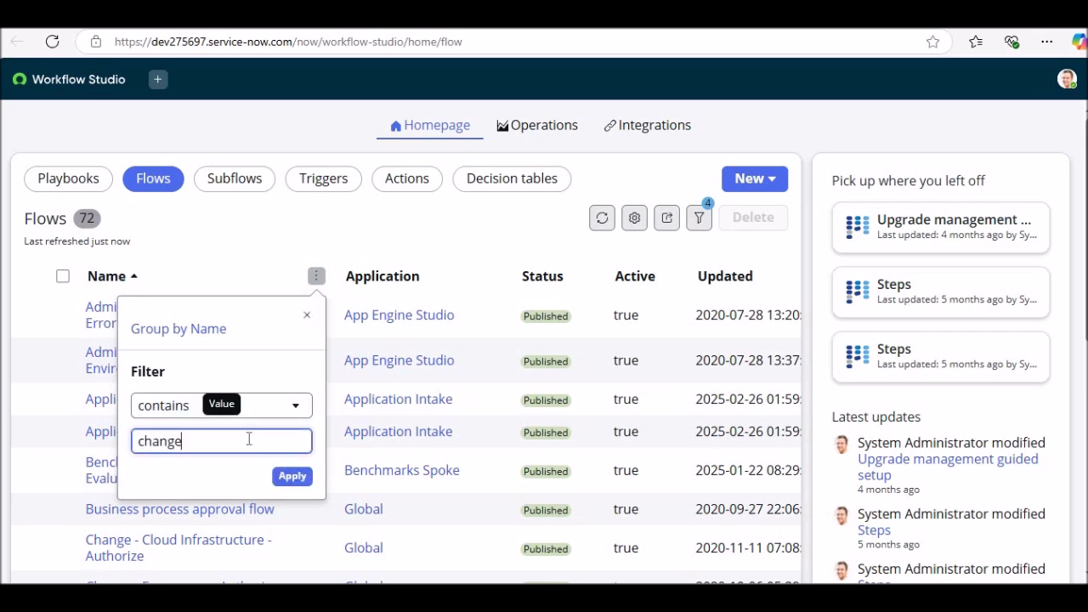
pyautogui.click(303, 479)
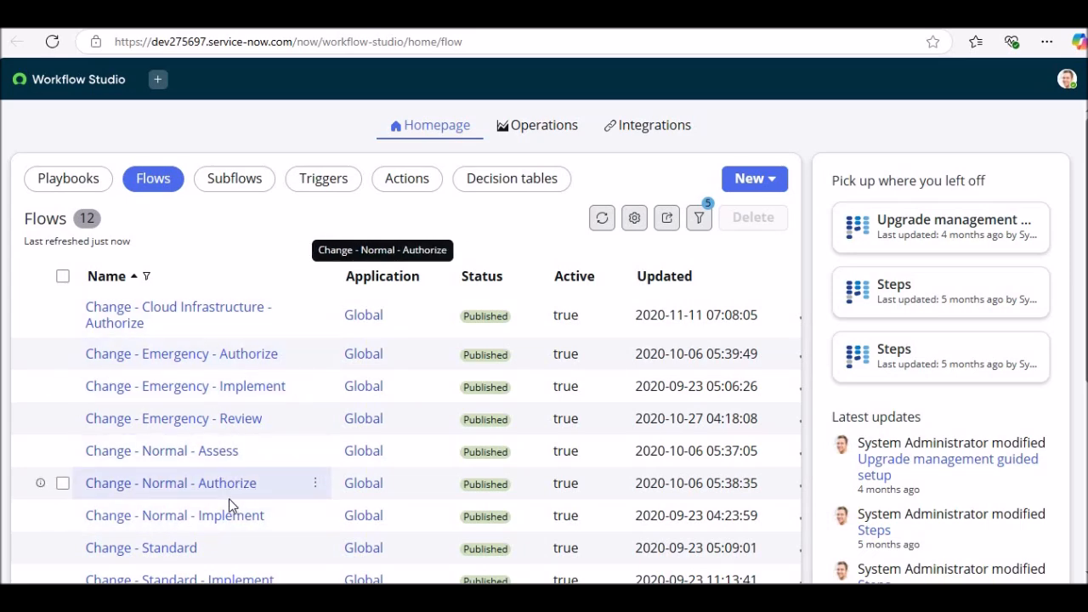
# Step: Open the Change - Normal - Assess flow and examine the inputs of its Apply Change Approval Policy action
pyautogui.scroll(-1, 230, 506)
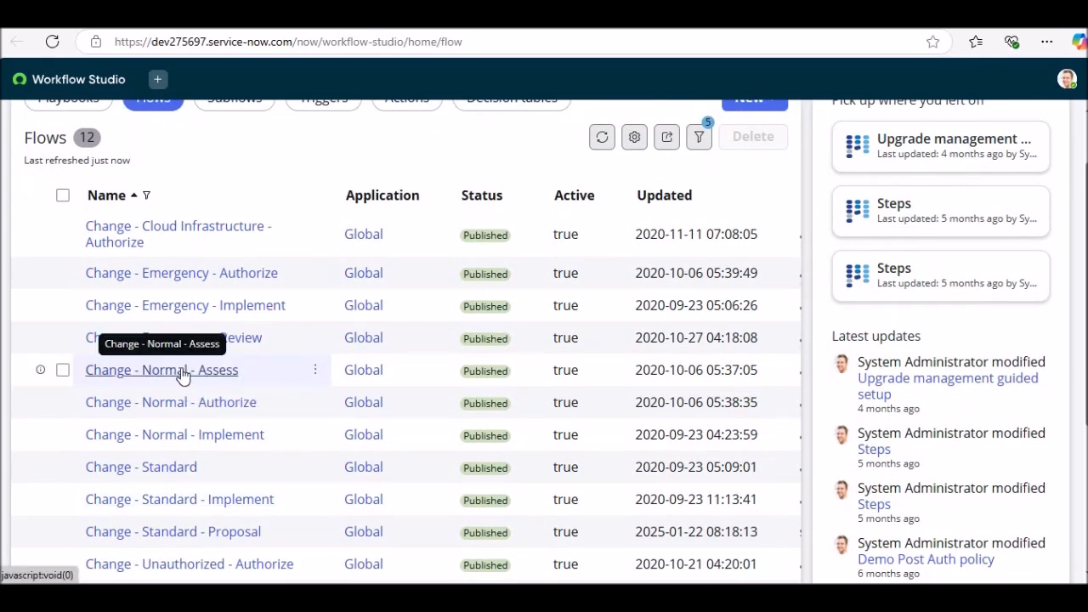
pyautogui.click(182, 374)
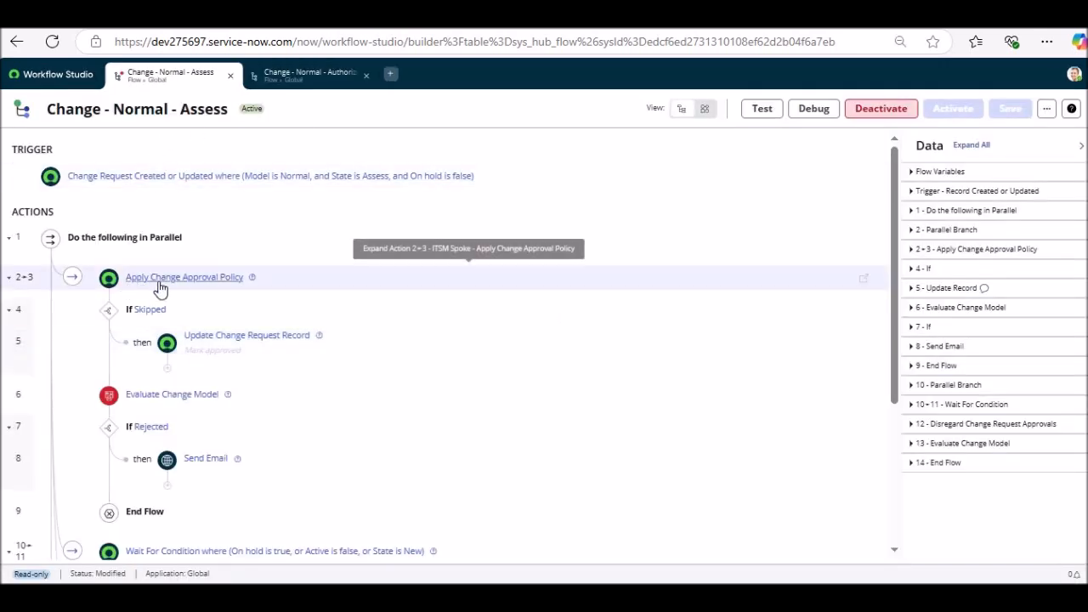
pyautogui.click(221, 285)
pyautogui.scroll(-1, 408, 355)
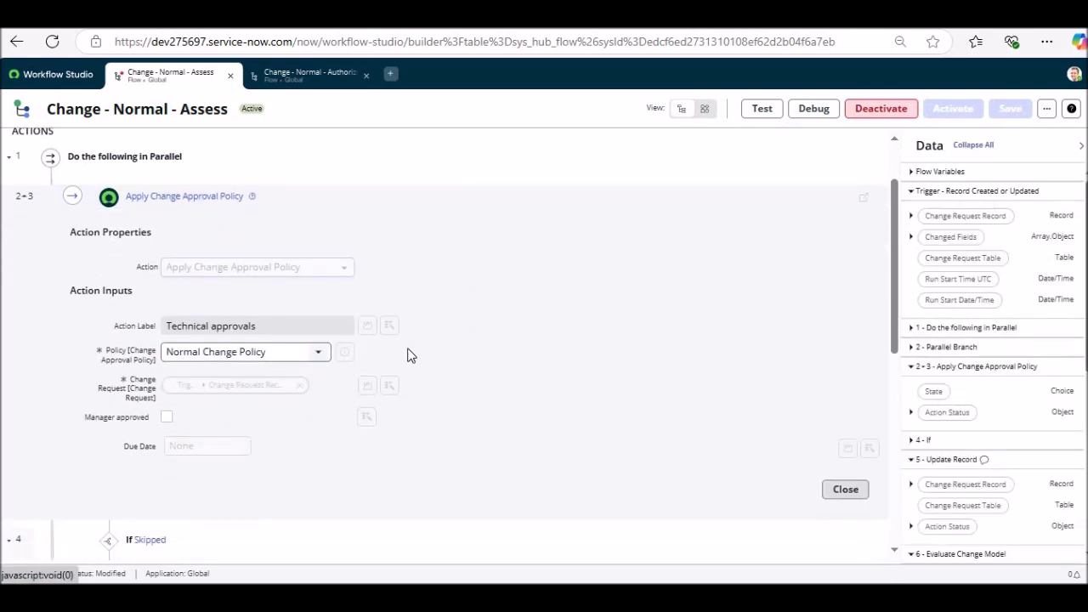
pyautogui.scroll(-1, 180, 206)
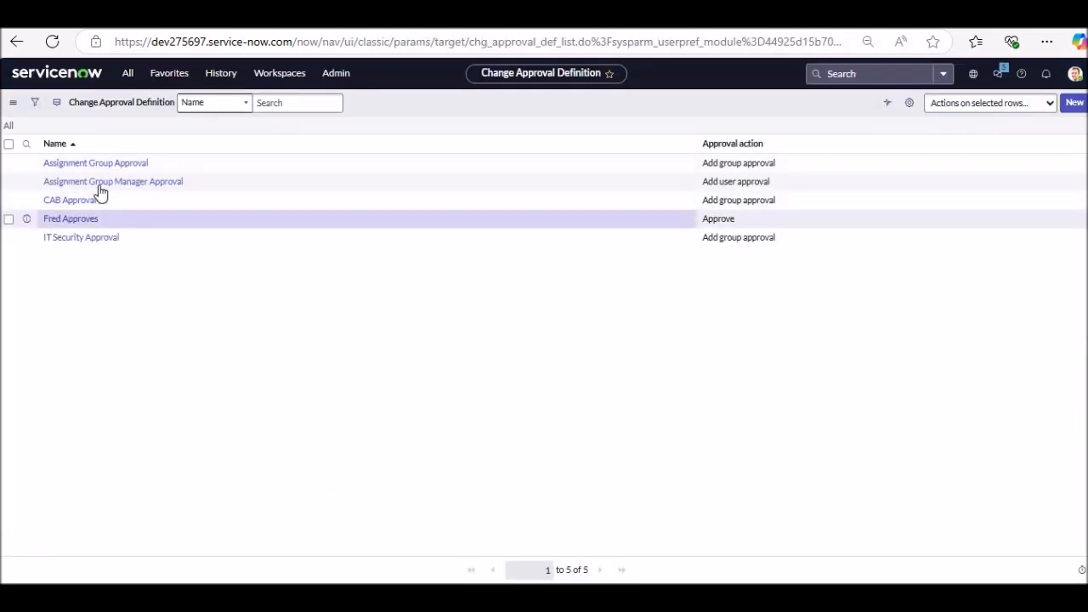
# Step: Search the application navigator for the change approval policies and open their list
pyautogui.click(128, 72)
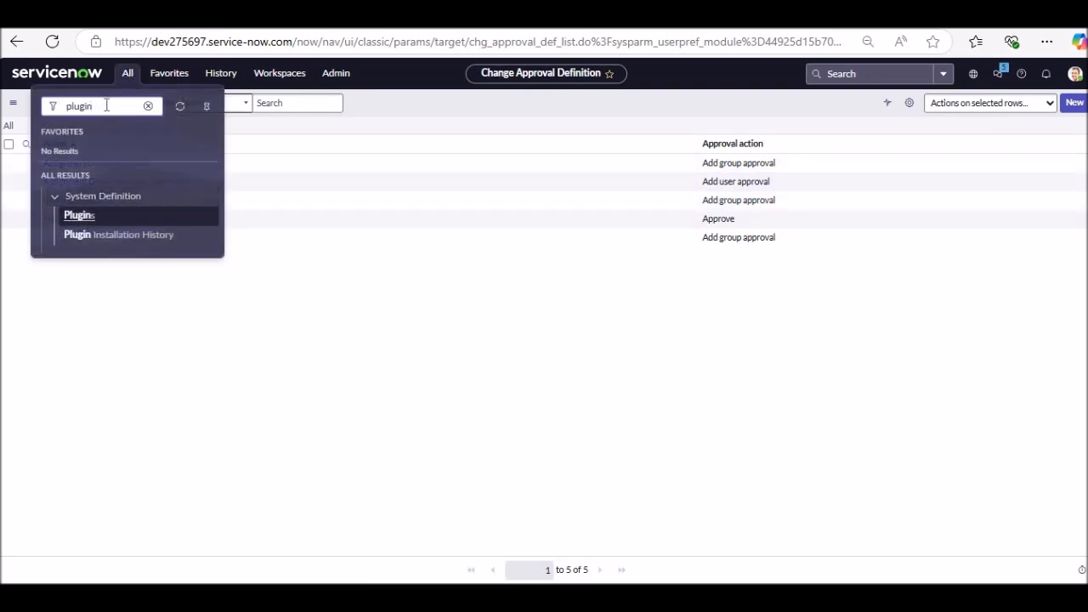
pyautogui.doubleClick(62, 105)
pyautogui.write('c')
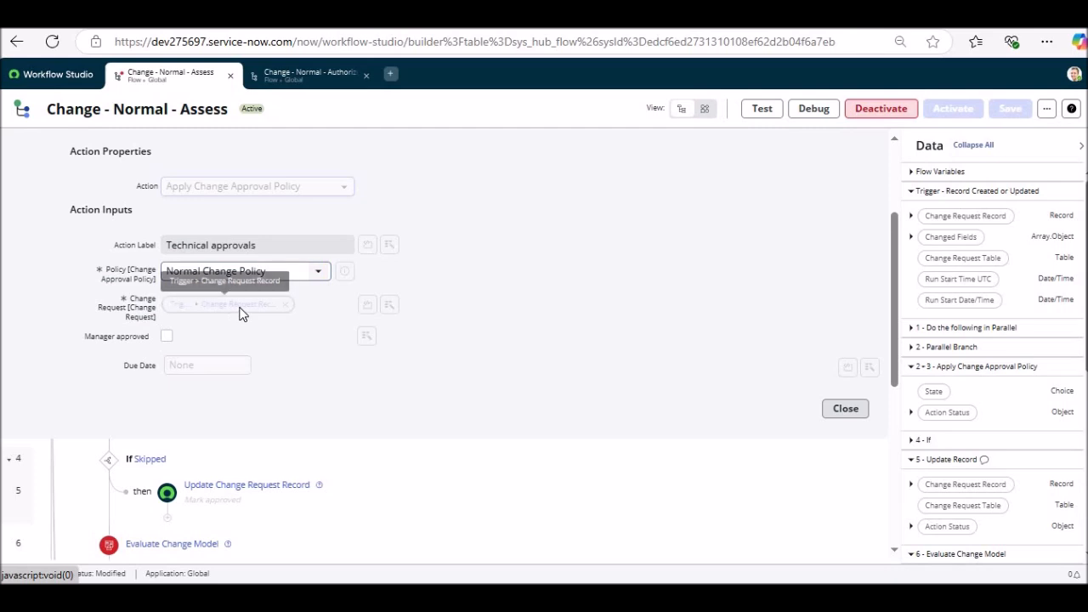
# Step: Review the Apply Change Approval Policy action in the Assess flow, and open the Normal Change Policy record it refers to
pyautogui.scroll(-1, 352, 362)
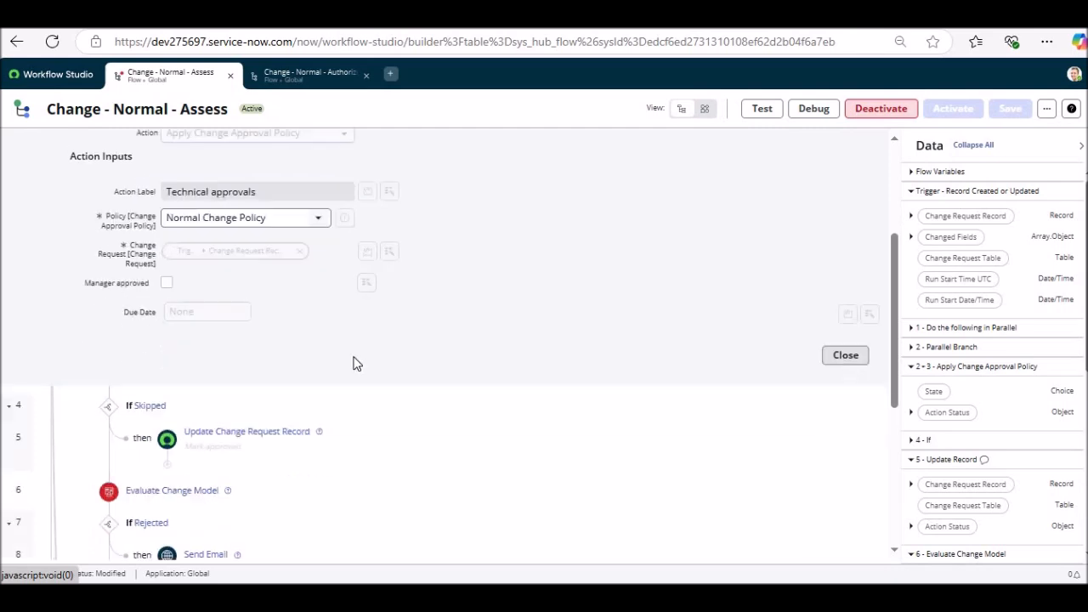
pyautogui.scroll(3, 311, 294)
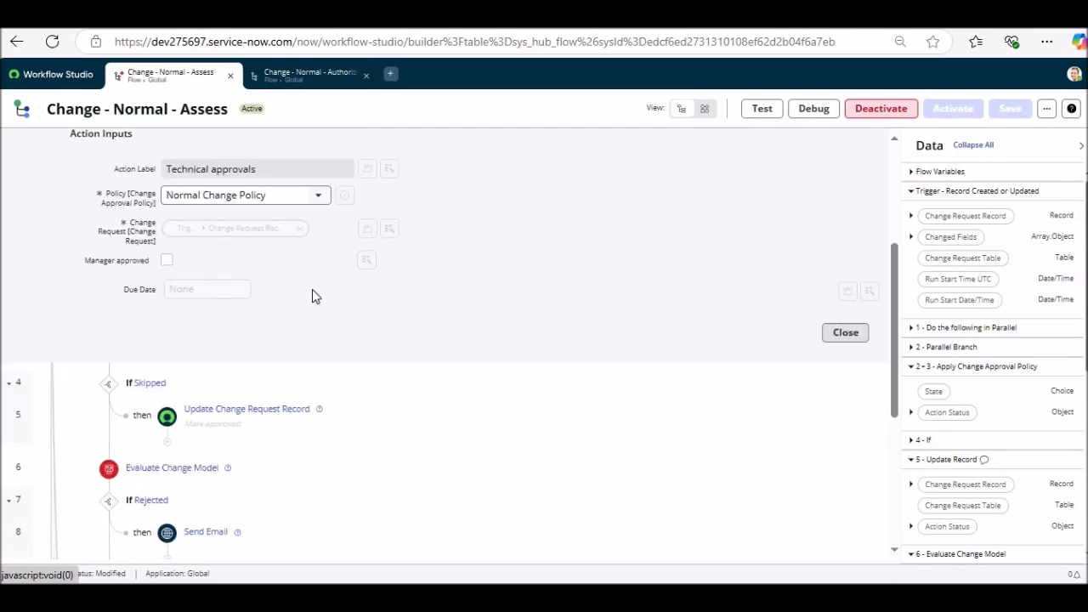
pyautogui.scroll(-1, 249, 324)
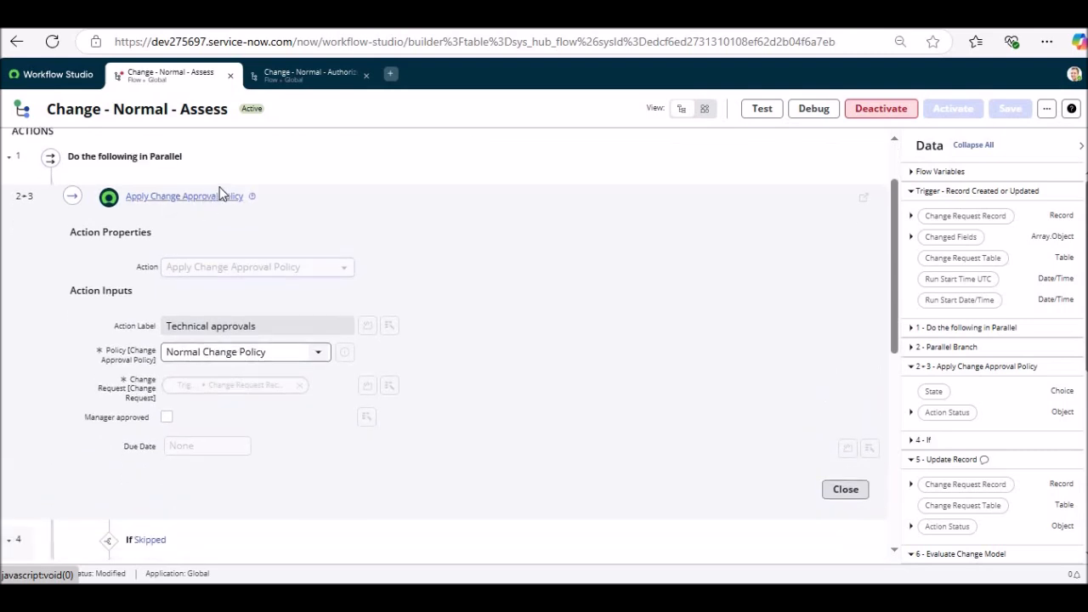
pyautogui.scroll(1, 226, 280)
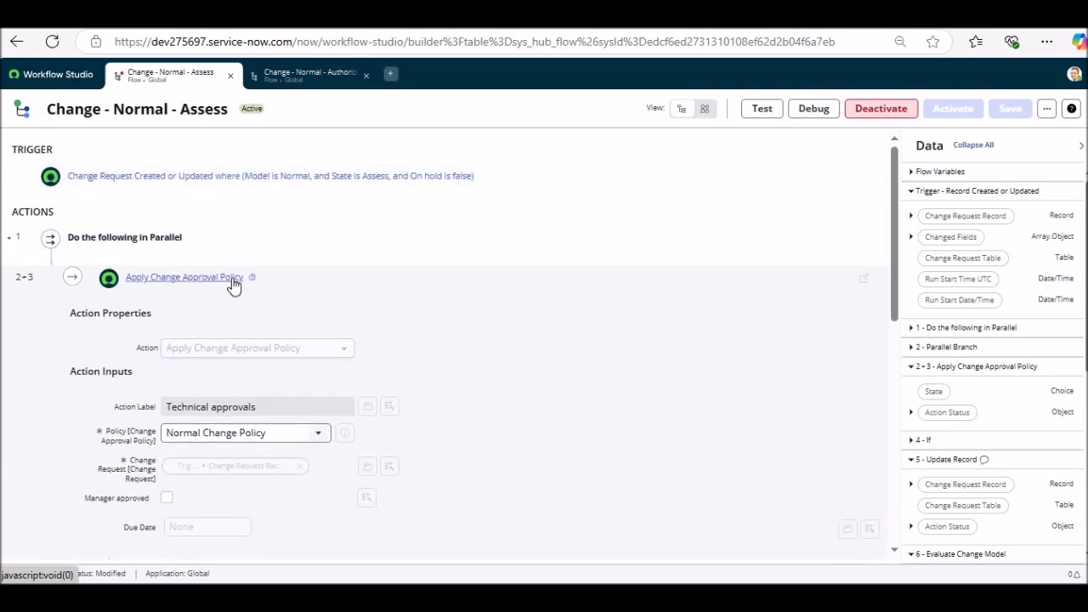
pyautogui.scroll(-2, 228, 288)
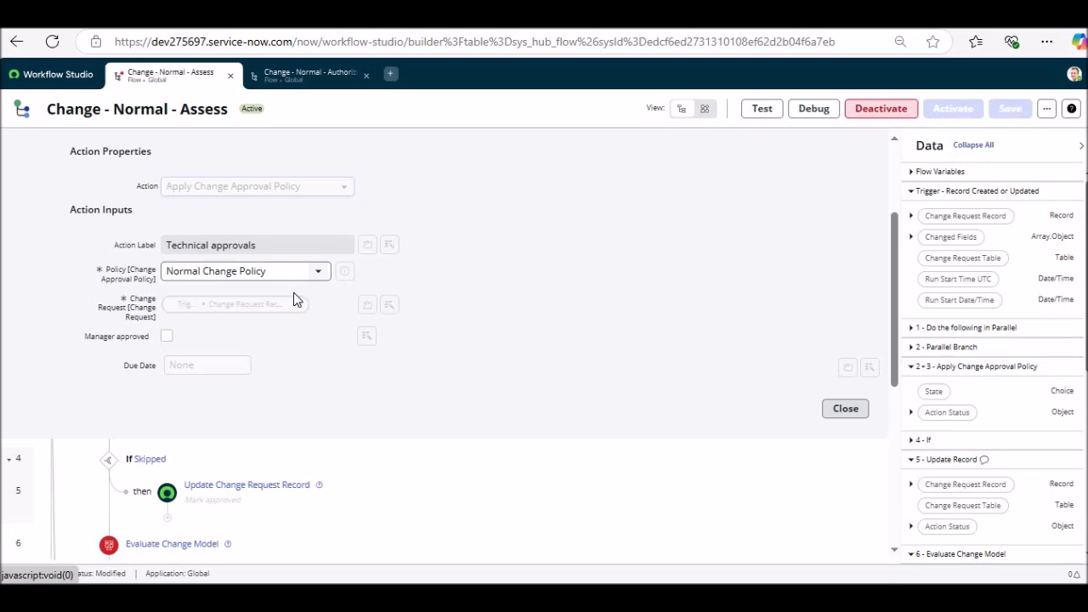
pyautogui.scroll(-1, 295, 303)
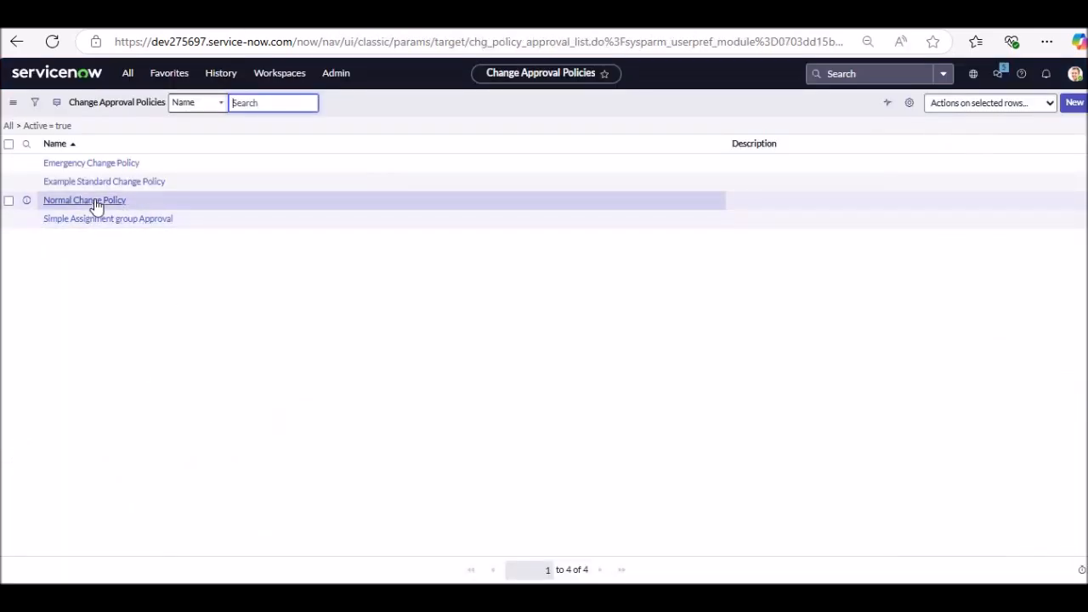
pyautogui.click(96, 205)
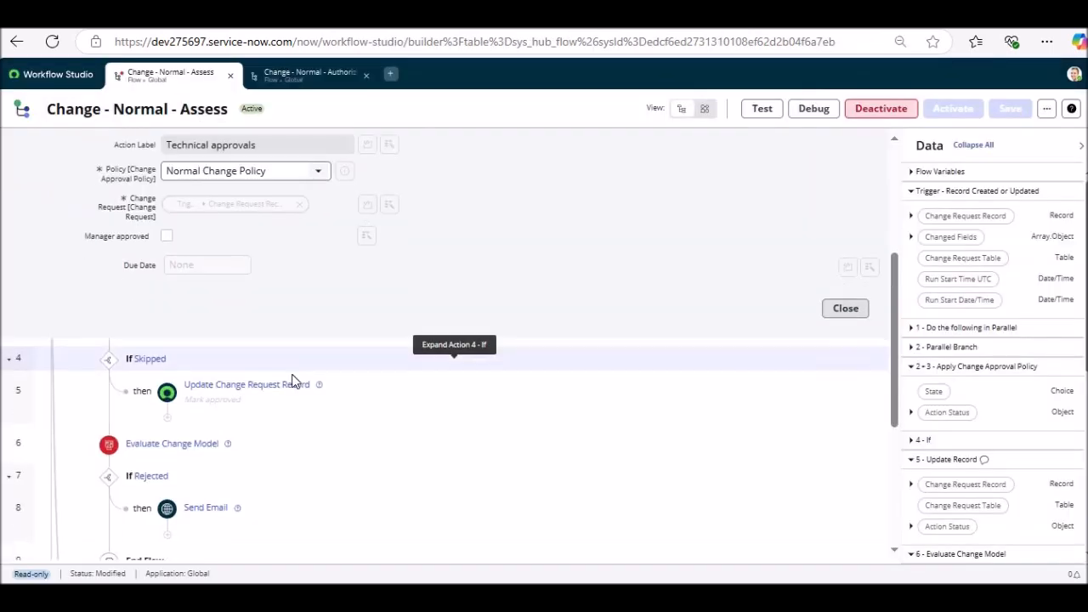
# Step: Expand the Update Change Request Record action under the Skipped condition in the Assess flow and examine its inputs
pyautogui.scroll(-2, 318, 382)
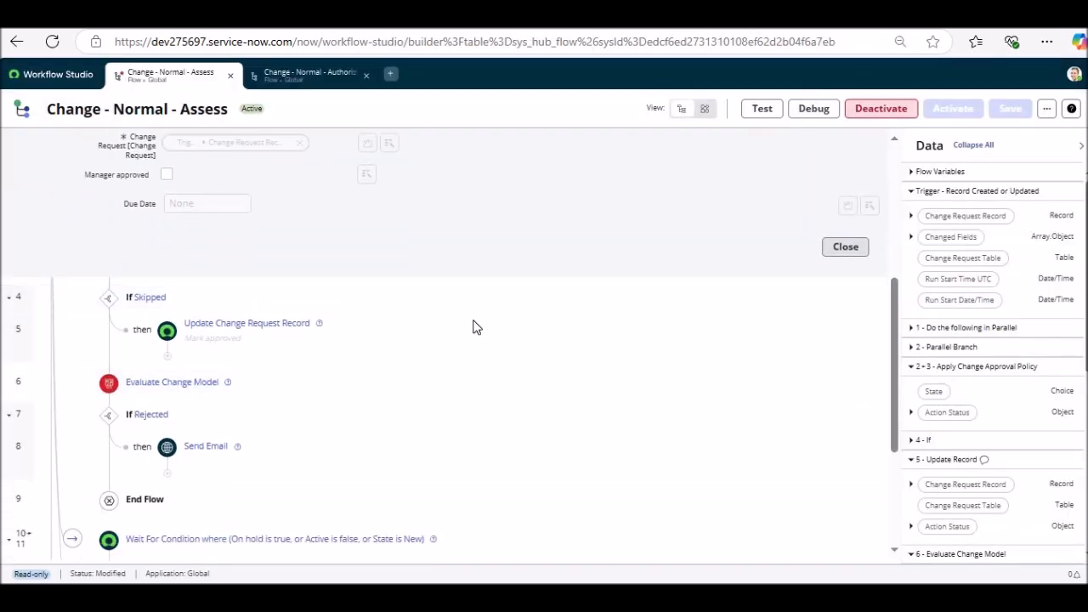
pyautogui.click(476, 328)
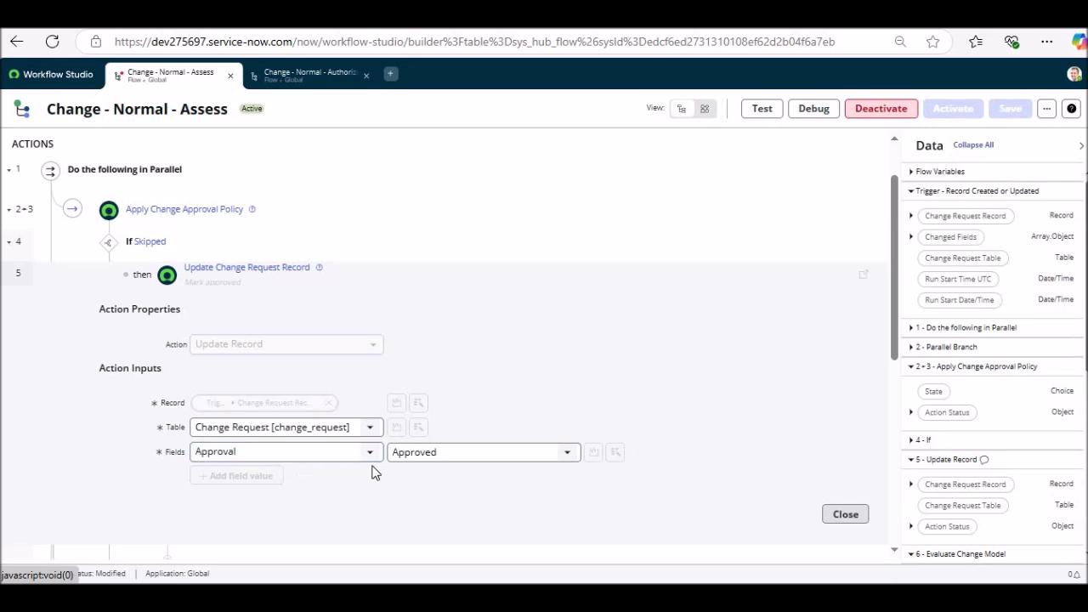
pyautogui.scroll(-1, 412, 456)
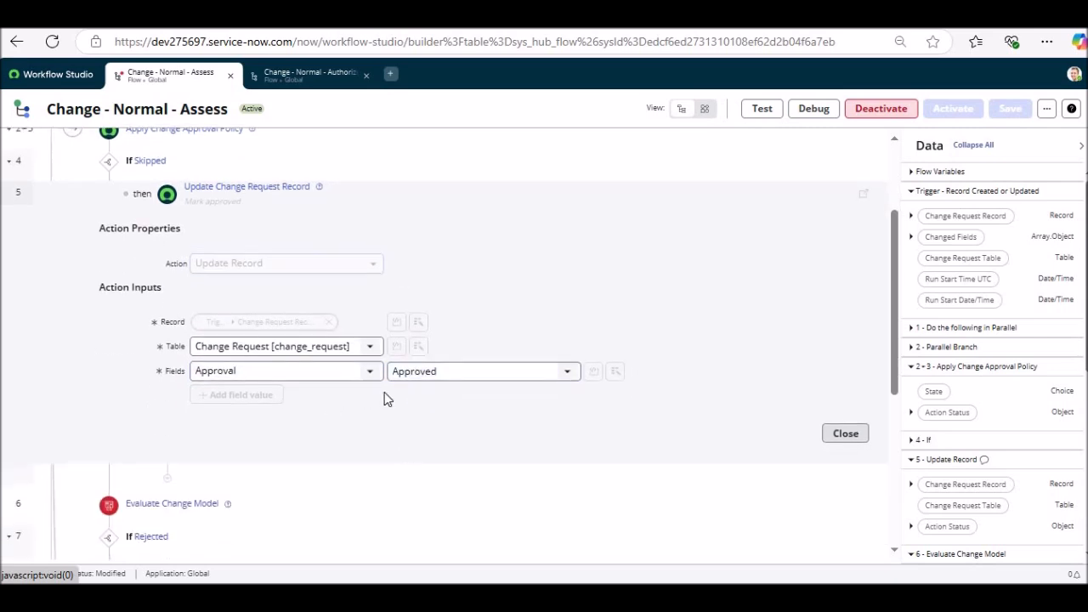
pyautogui.scroll(-1, 384, 396)
pyautogui.scroll(2, 357, 151)
pyautogui.scroll(1, 357, 151)
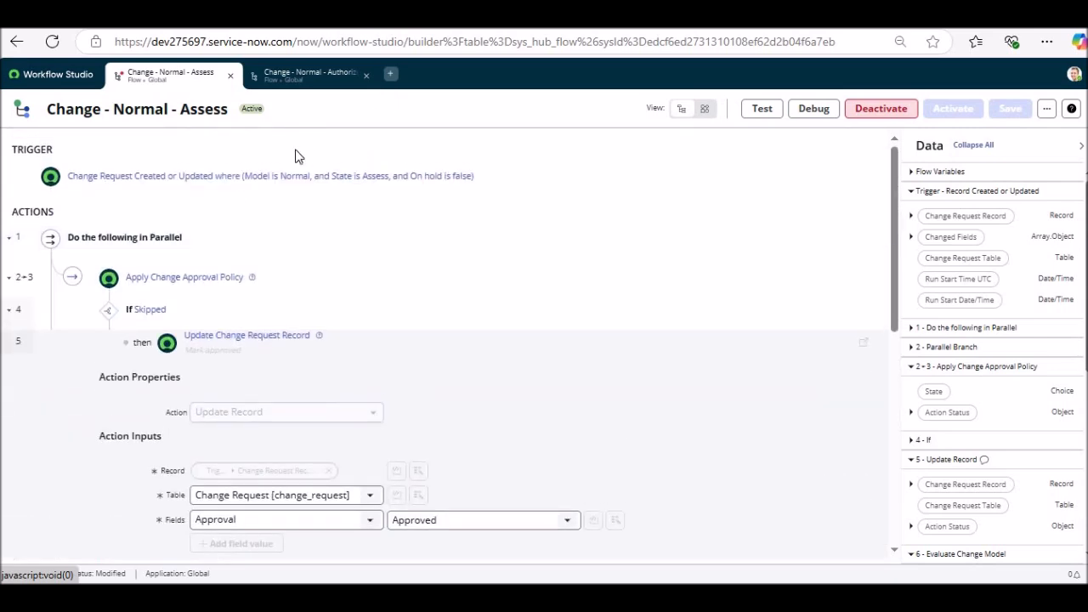
# Step: Switch to the Change - Normal - Authorize flow and examine the policy inputs of its Apply Change Approval Policy action
pyautogui.click(314, 74)
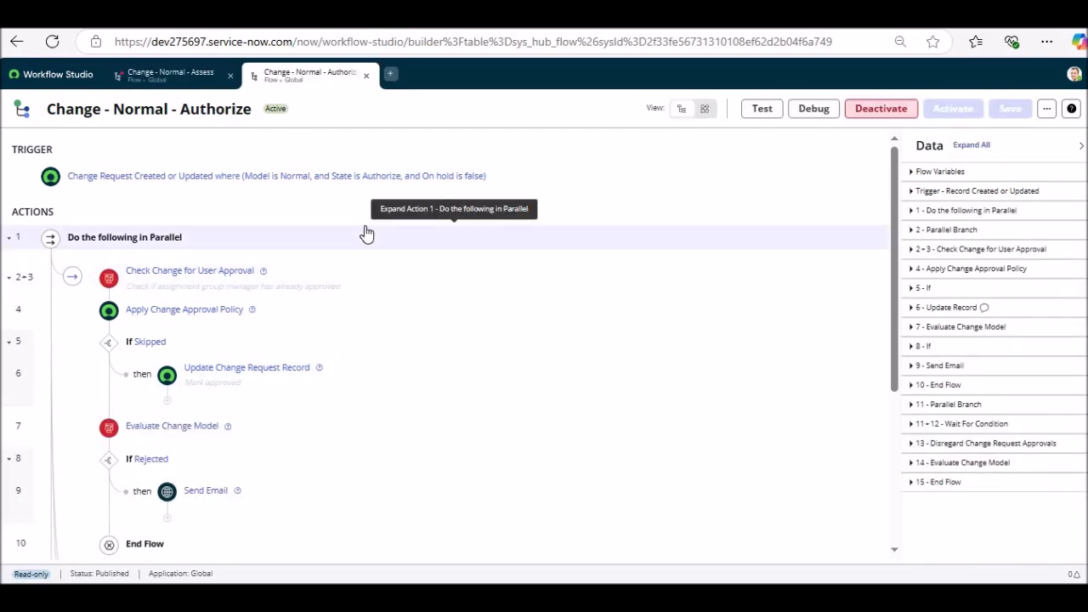
pyautogui.scroll(-1, 364, 279)
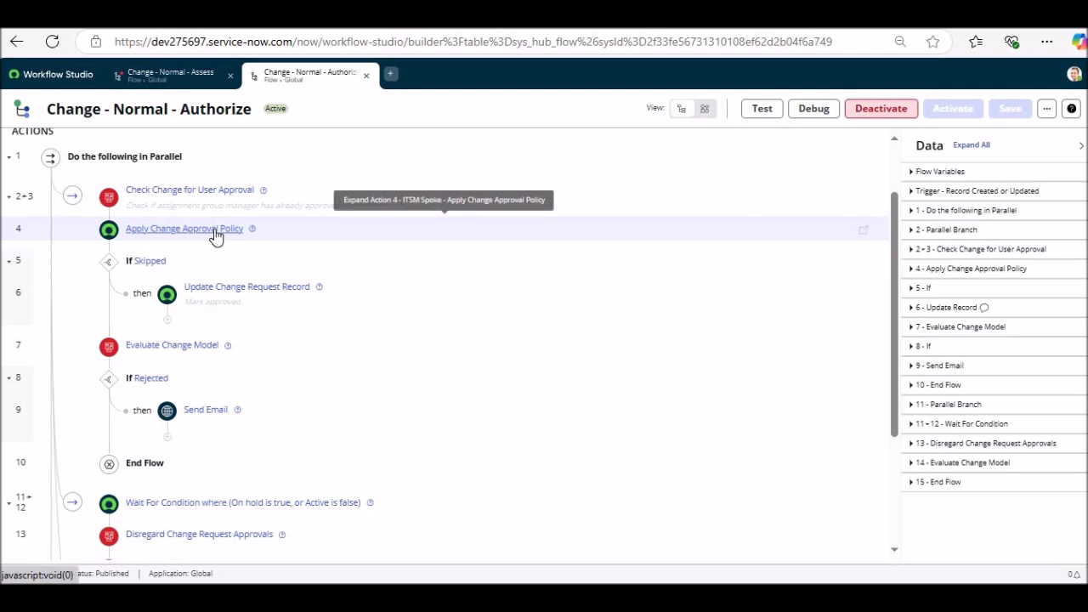
pyautogui.click(215, 236)
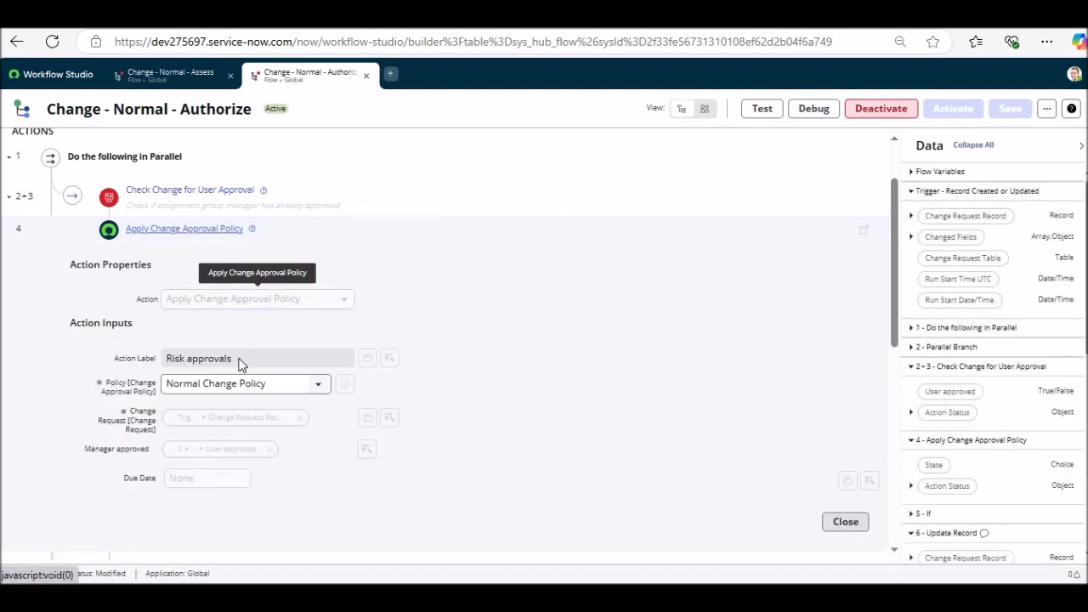
pyautogui.click(317, 387)
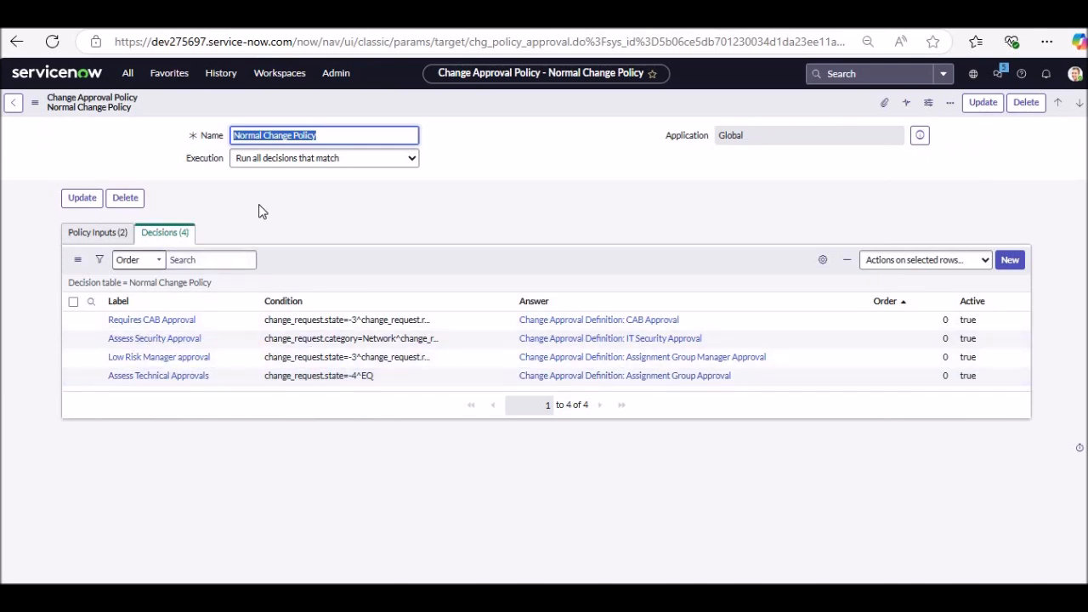
# Step: Review the policy inputs and decisions of the Normal Change Policy and open the Requires CAB Approval decision
pyautogui.click(109, 238)
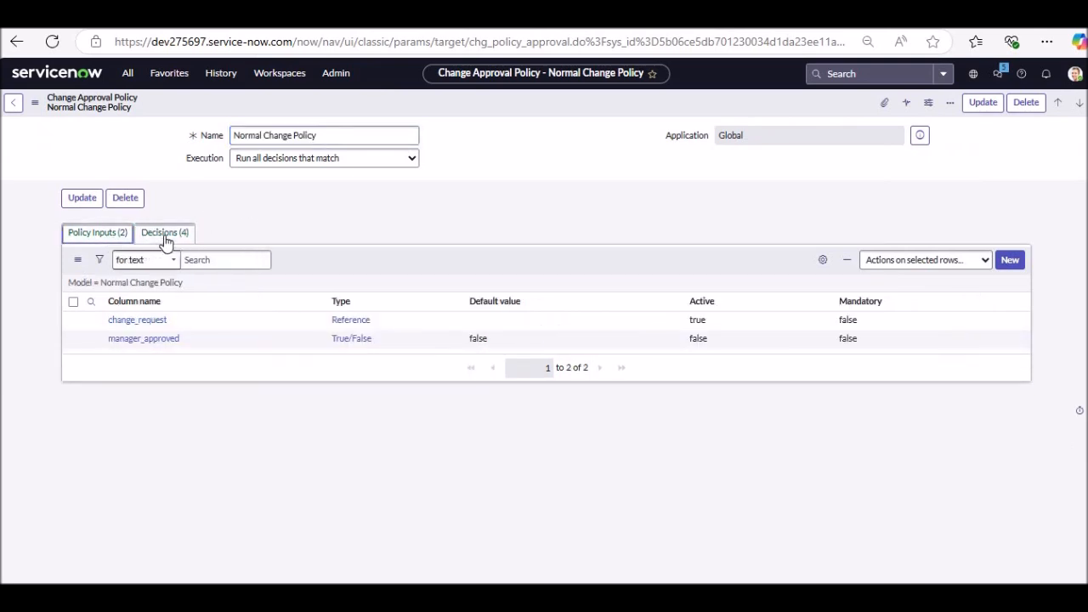
pyautogui.click(165, 238)
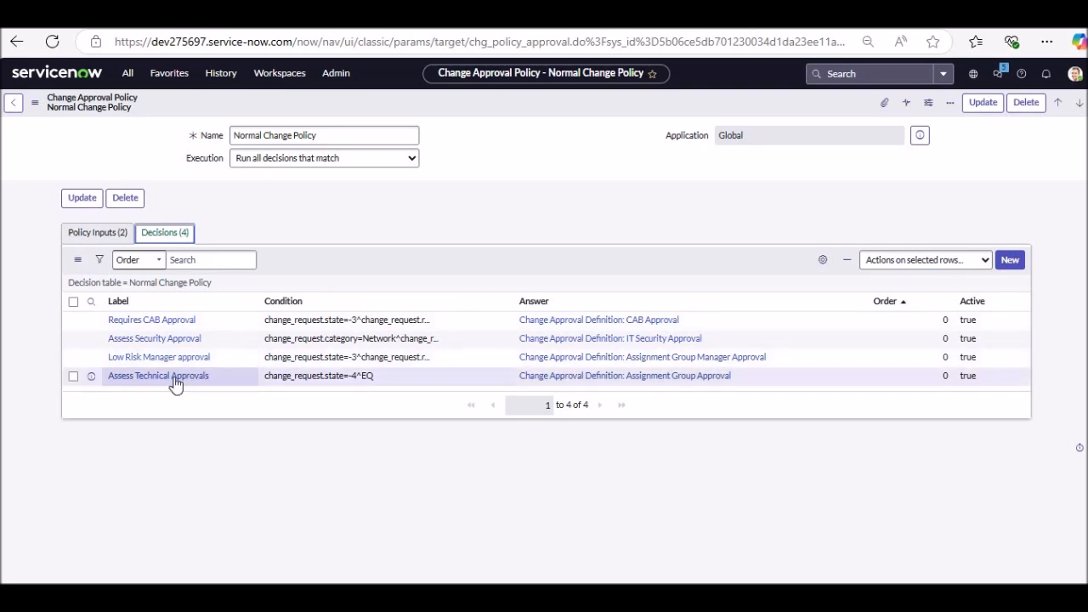
pyautogui.click(155, 324)
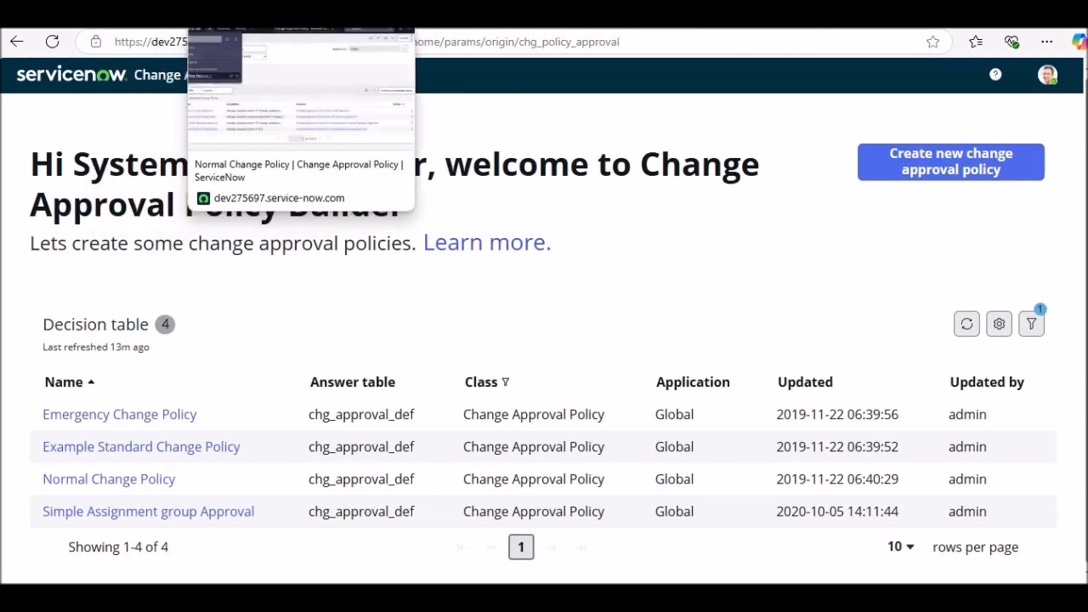
# Step: Return to the Normal Change Policy record, search the navigator for "approval pol" and open the Change Approval Policy Builder
pyautogui.click(217, 14)
pyautogui.click(172, 80)
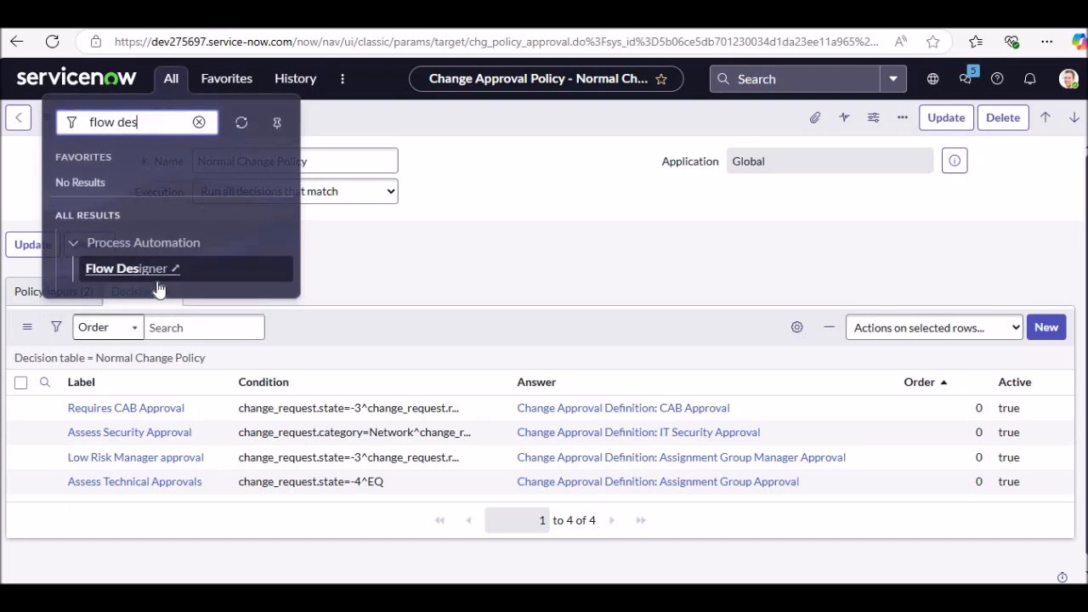
pyautogui.moveTo(139, 125); pyautogui.dragTo(75, 127)
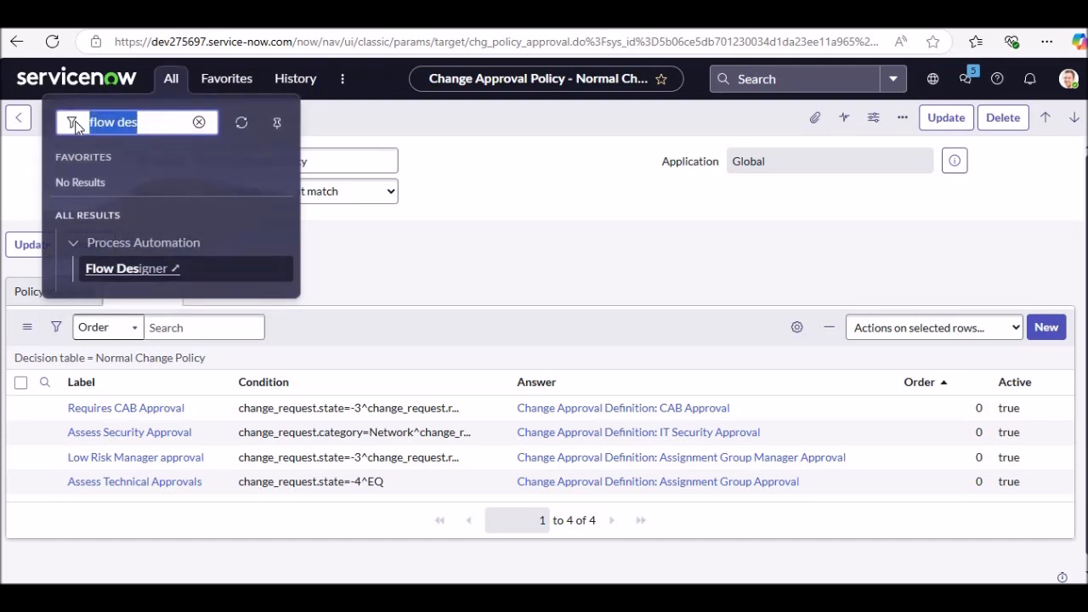
pyautogui.write('approval')
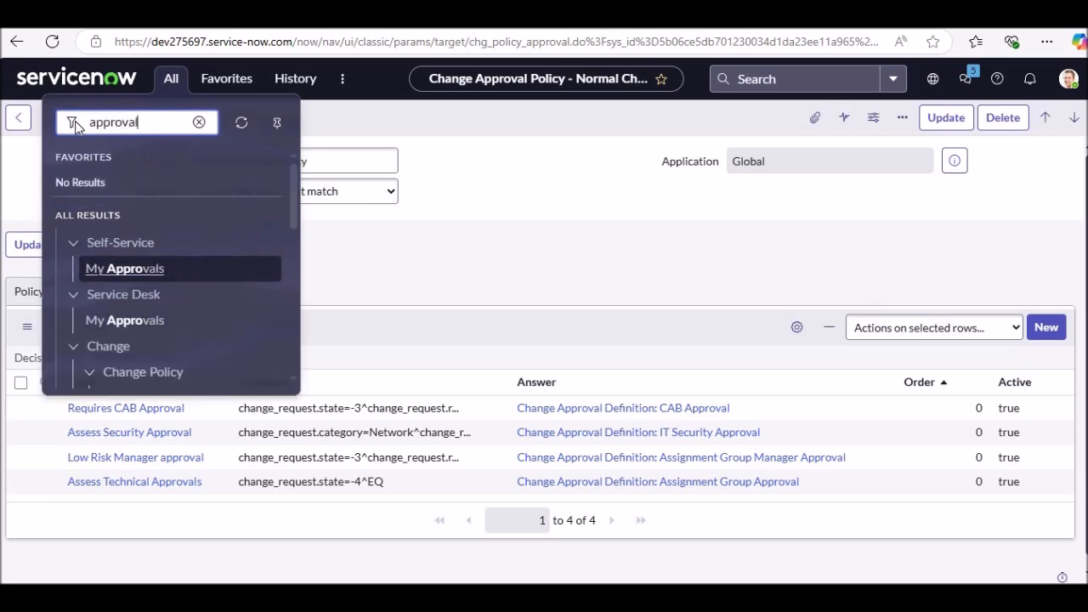
pyautogui.write(' p')
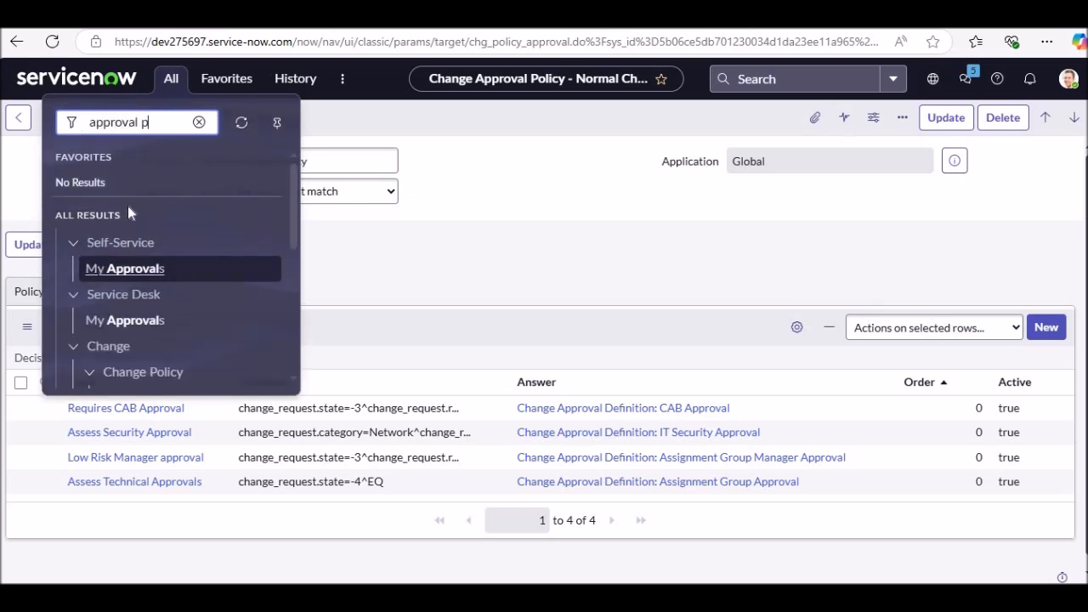
pyautogui.write('ol')
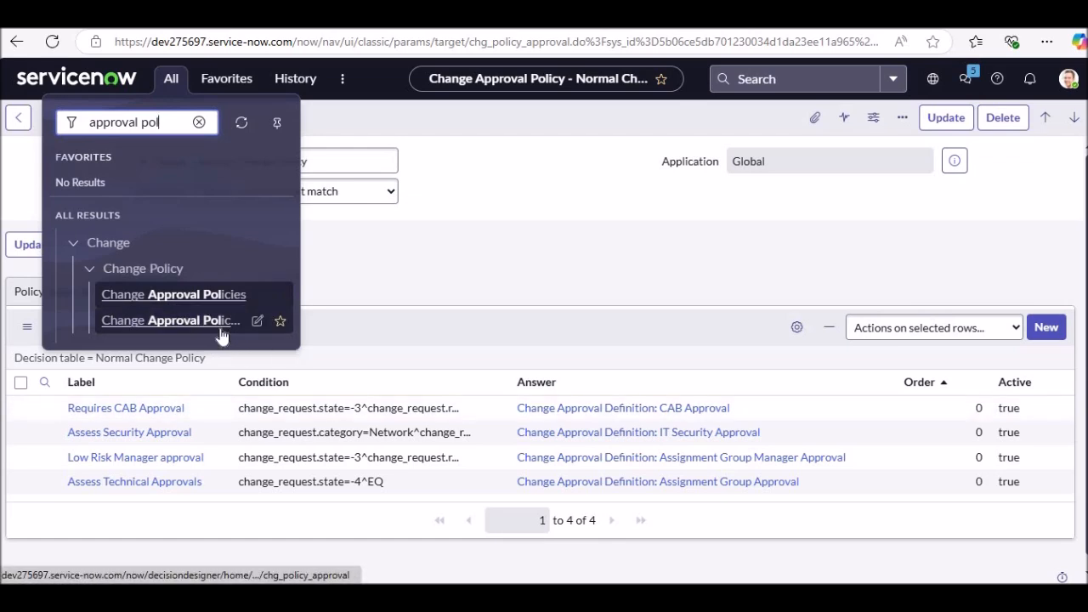
pyautogui.click(170, 321)
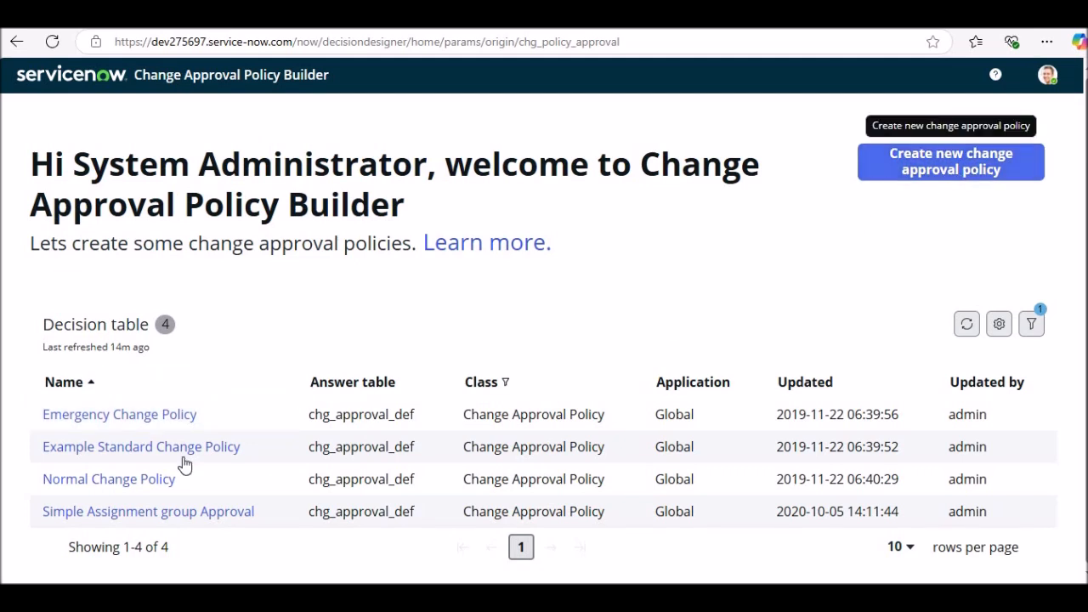
# Step: Open the Normal Change Policy in the builder, make its Change request input mandatory and check the options for Manager approved
pyautogui.click(132, 479)
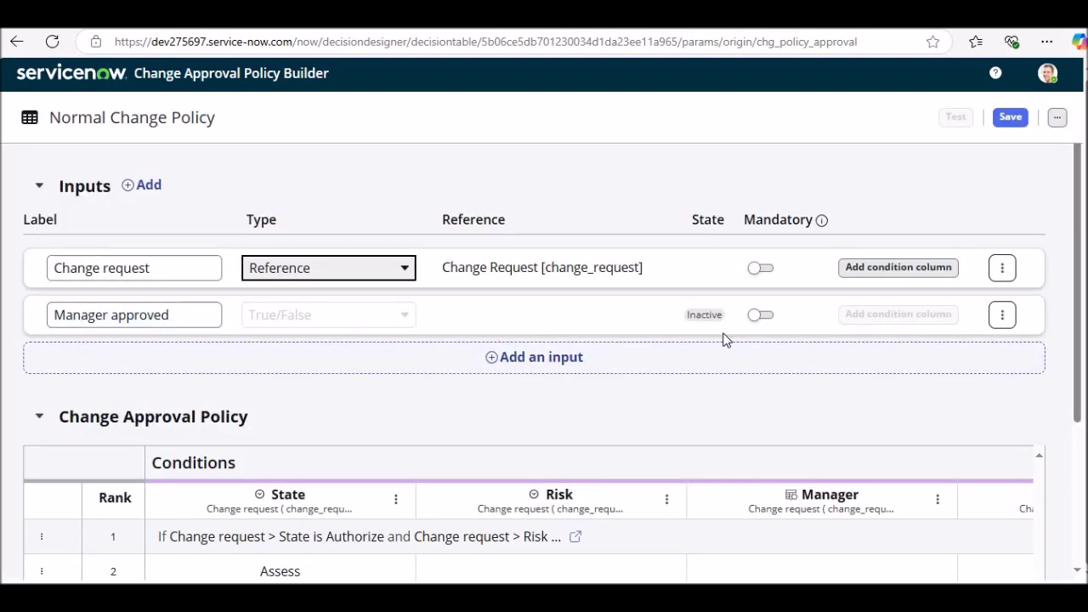
pyautogui.scroll(-1, 689, 347)
pyautogui.scroll(1, 646, 357)
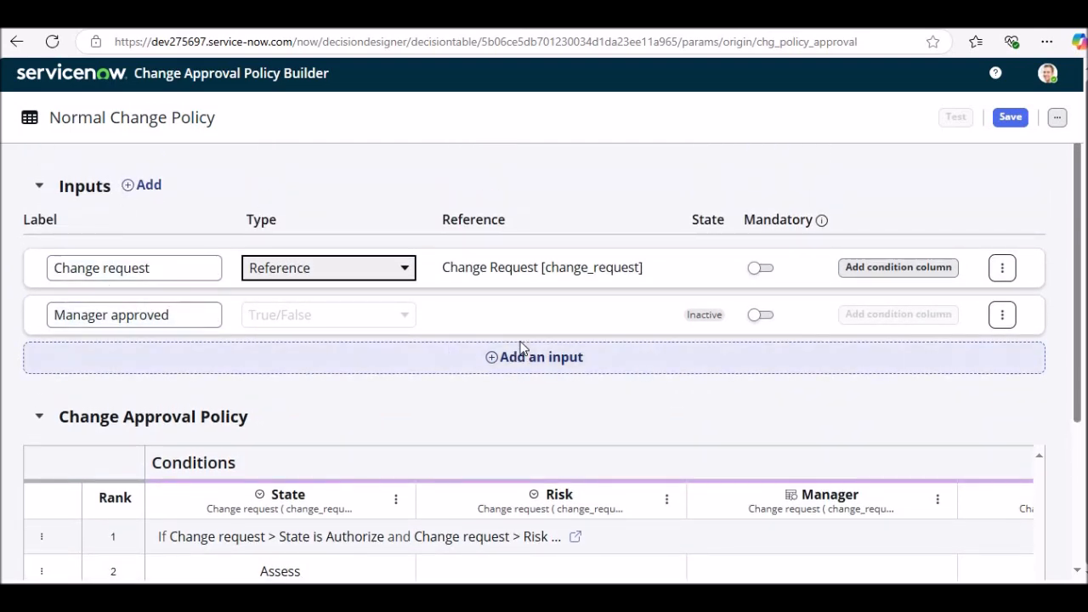
pyautogui.click(762, 268)
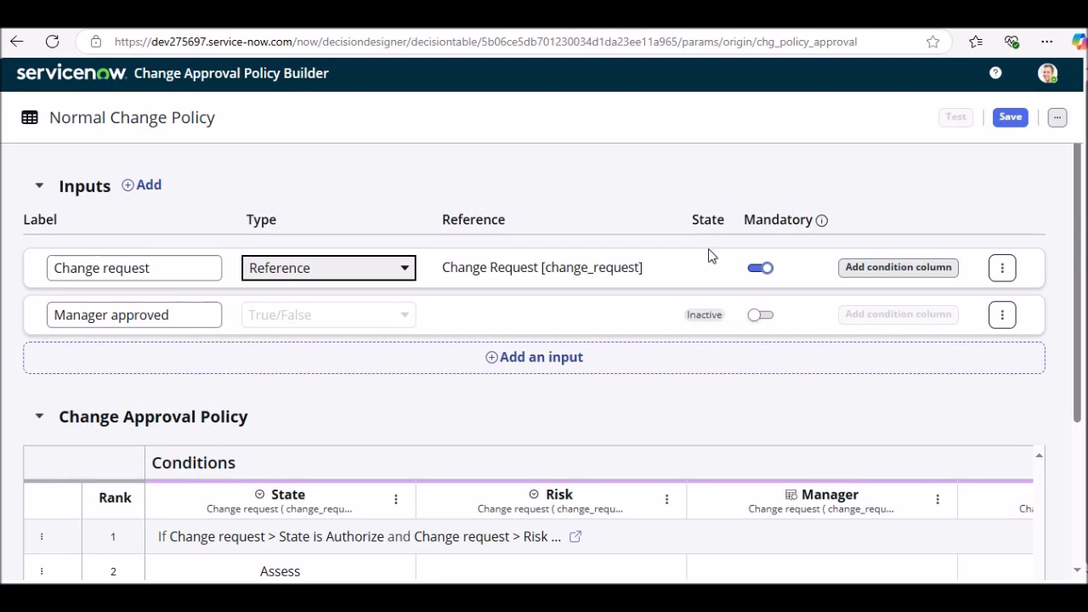
pyautogui.click(1003, 318)
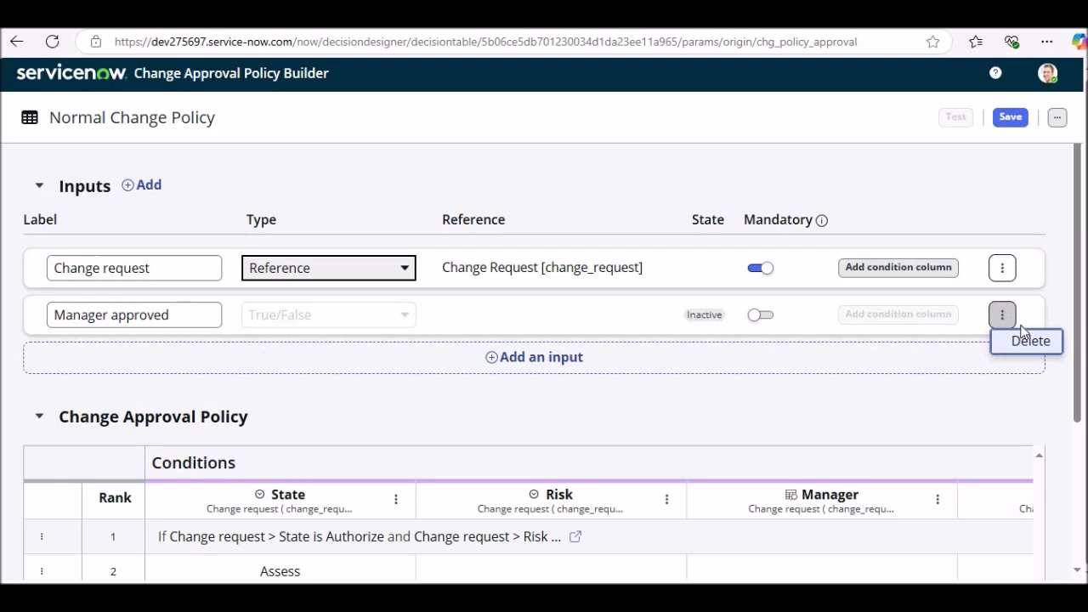
pyautogui.click(602, 174)
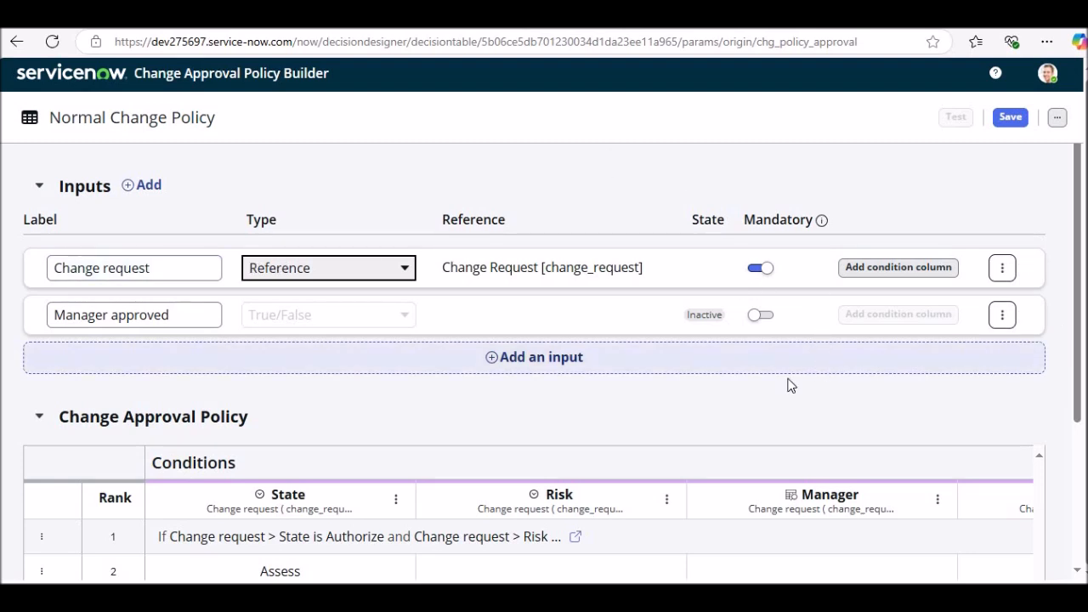
# Step: Examine the conditions and results of the decision rows in the Normal Change Policy's decision table
pyautogui.scroll(-1, 665, 348)
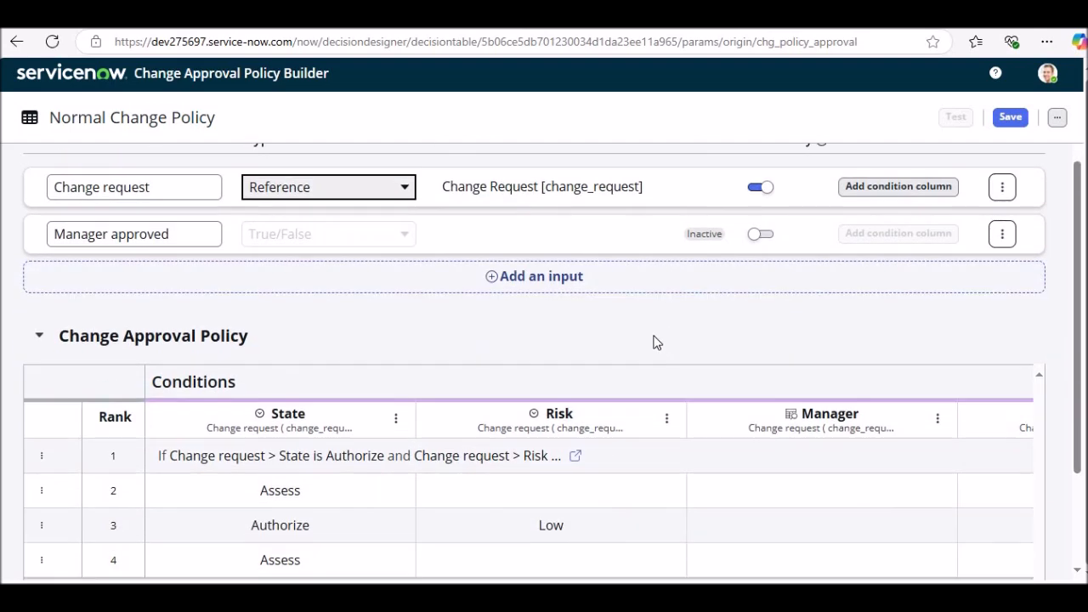
pyautogui.scroll(-1, 442, 306)
pyautogui.scroll(-1, 192, 223)
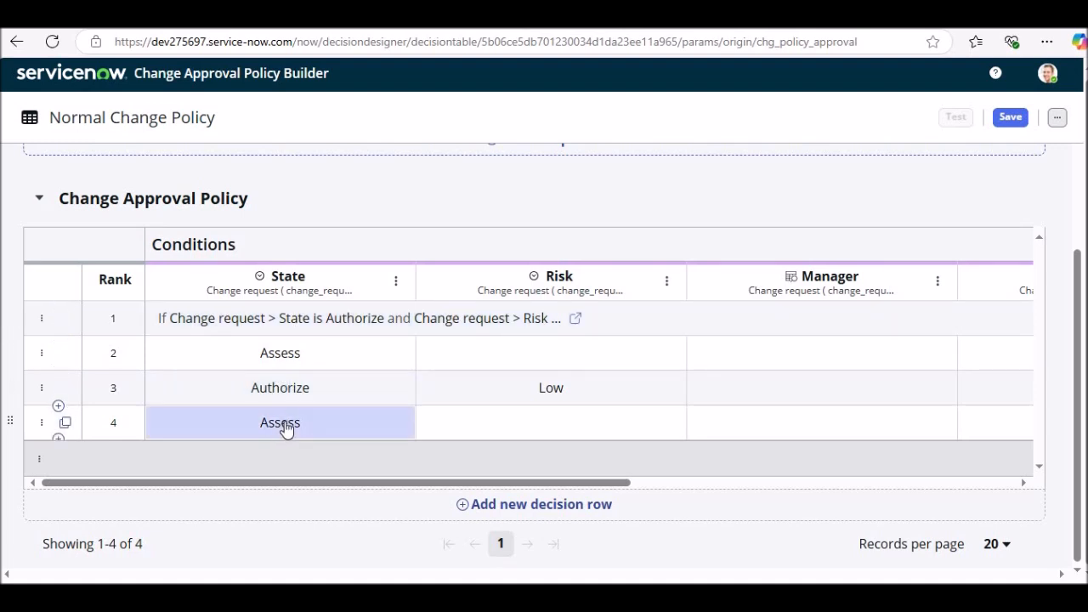
pyautogui.moveTo(501, 483); pyautogui.dragTo(739, 501)
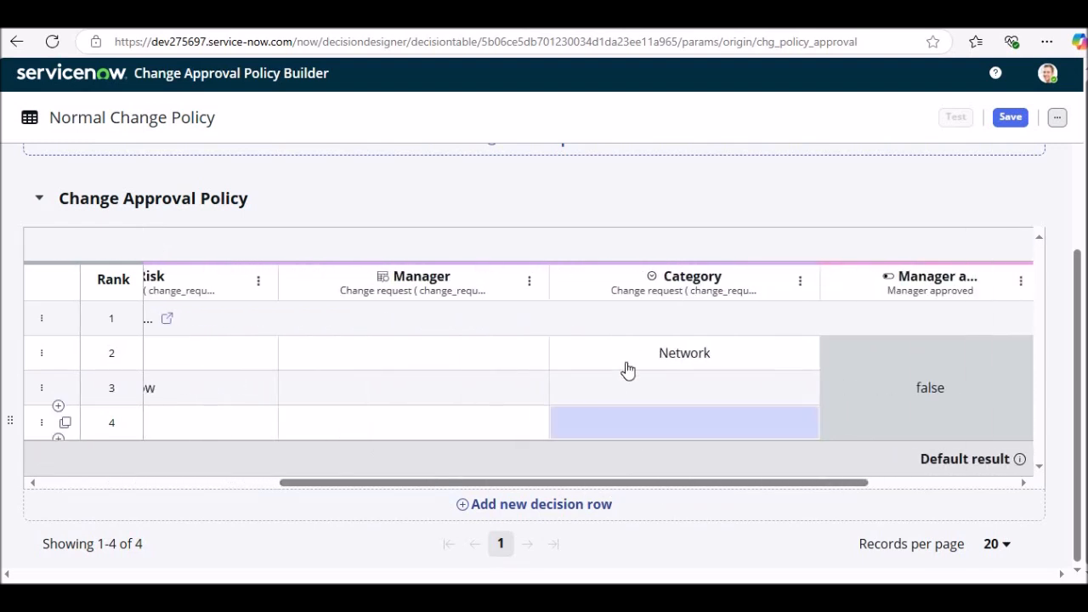
pyautogui.moveTo(644, 484); pyautogui.dragTo(372, 459)
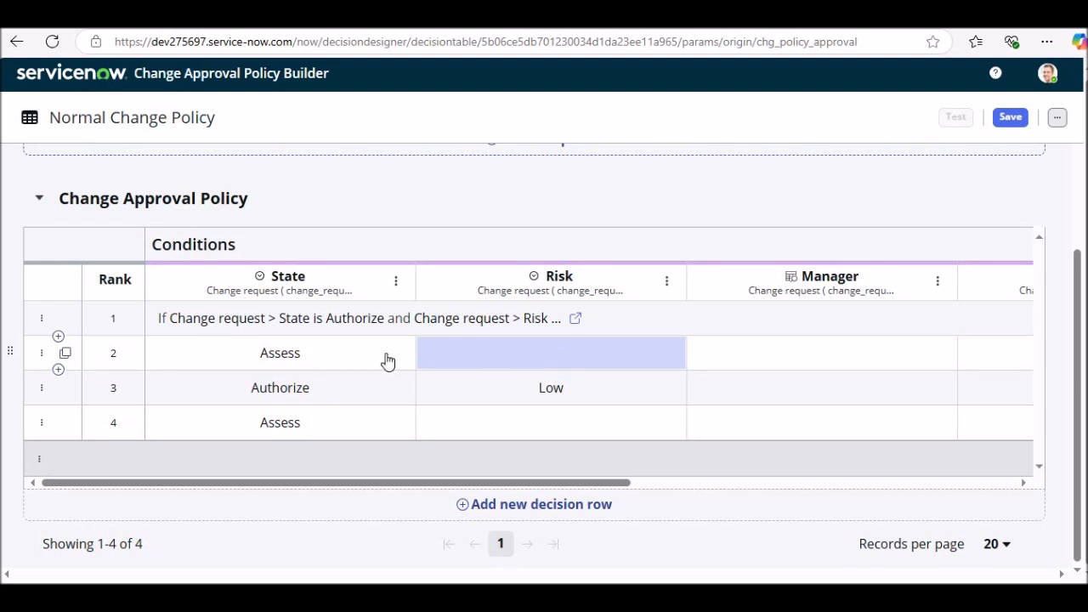
pyautogui.moveTo(569, 486); pyautogui.dragTo(773, 501)
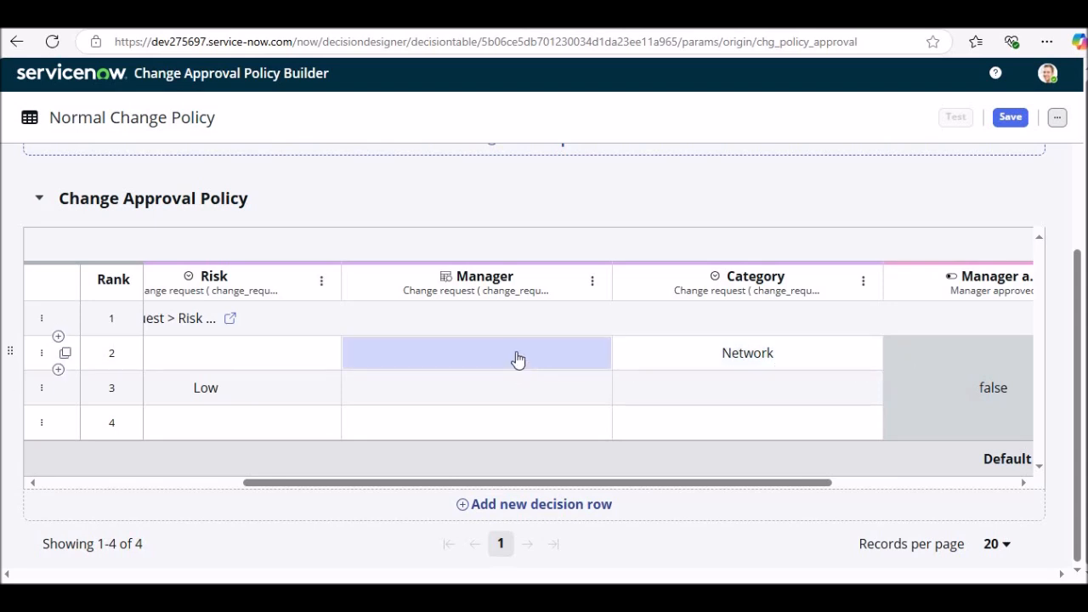
pyautogui.moveTo(575, 484); pyautogui.dragTo(679, 488)
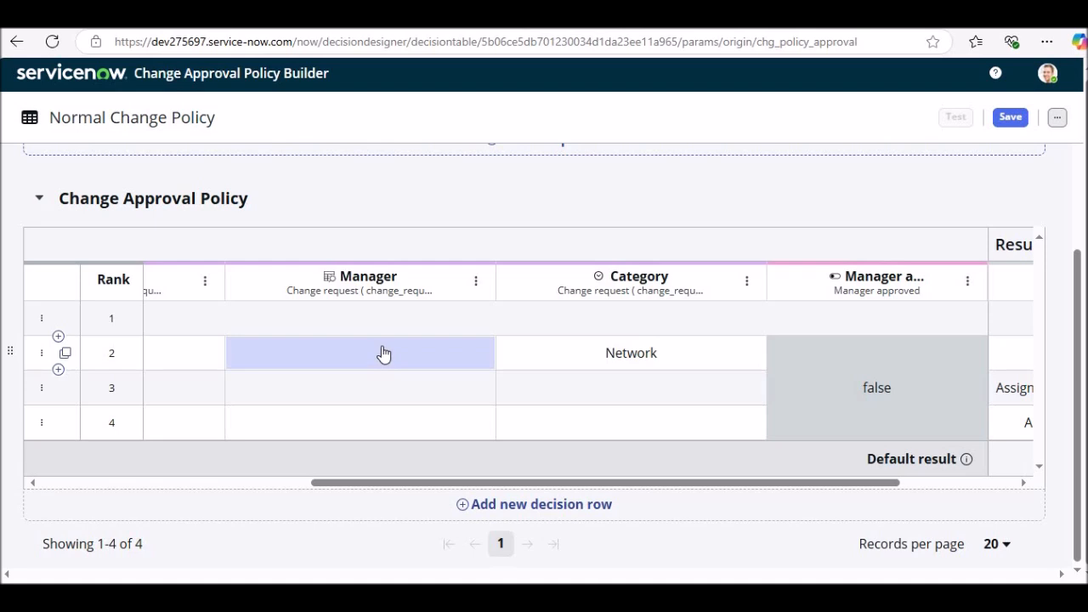
pyautogui.moveTo(544, 489); pyautogui.dragTo(502, 493)
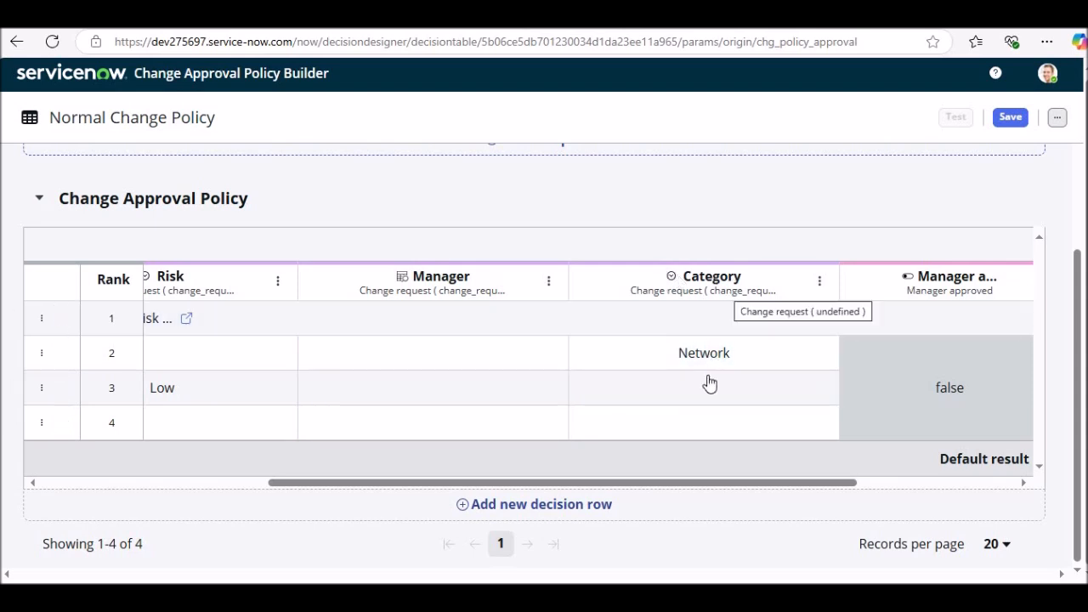
pyautogui.moveTo(758, 485); pyautogui.dragTo(839, 485)
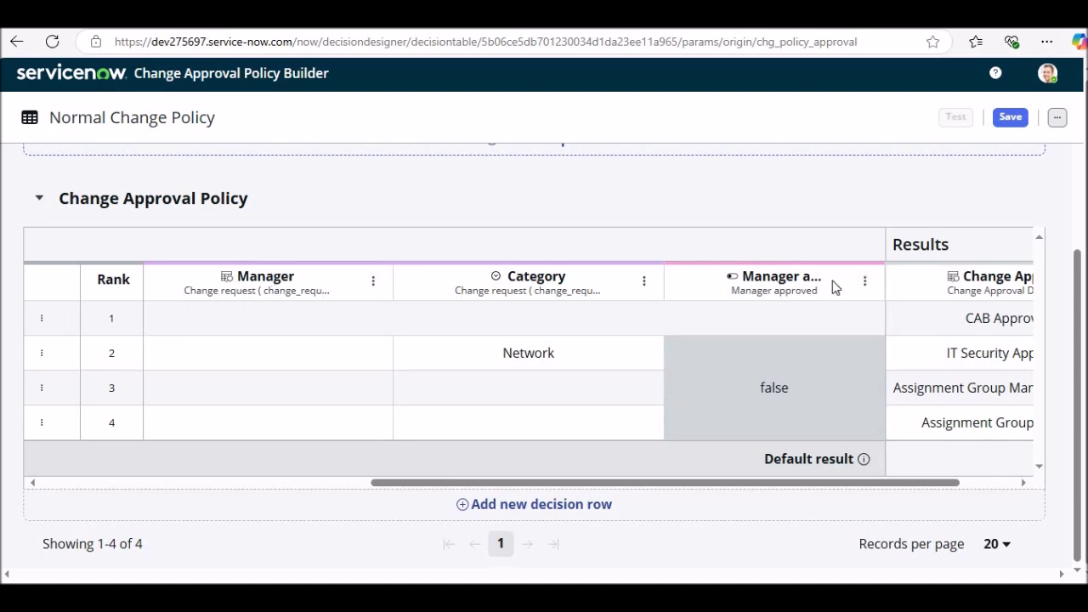
# Step: Examine the Manager condition column's properties and the condition options of its cell in row 2, and close them without changes
pyautogui.click(375, 283)
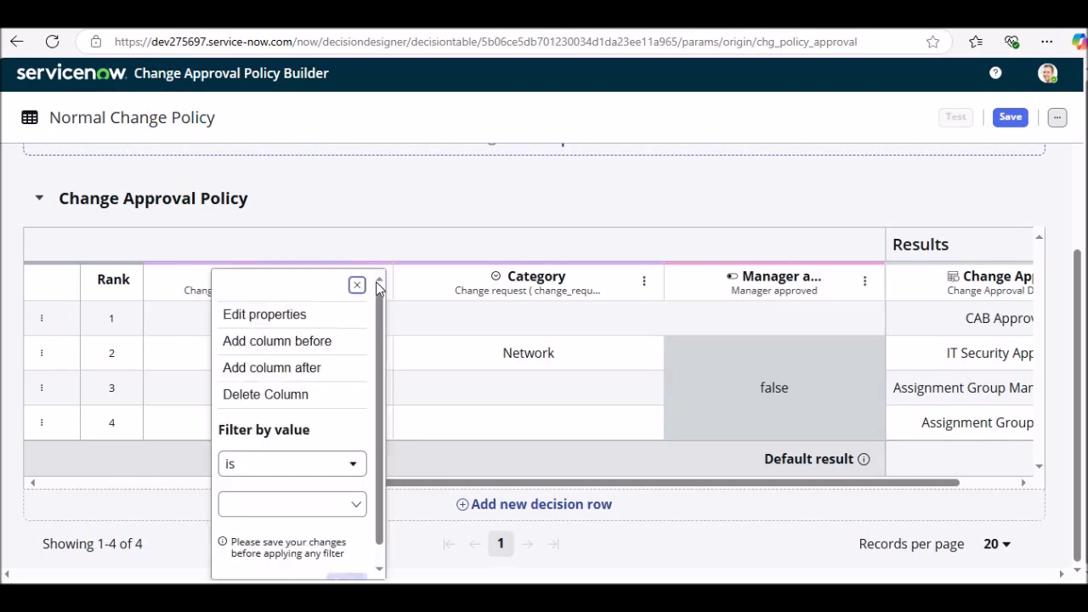
pyautogui.click(286, 324)
pyautogui.click(277, 352)
pyautogui.scroll(-2, 848, 399)
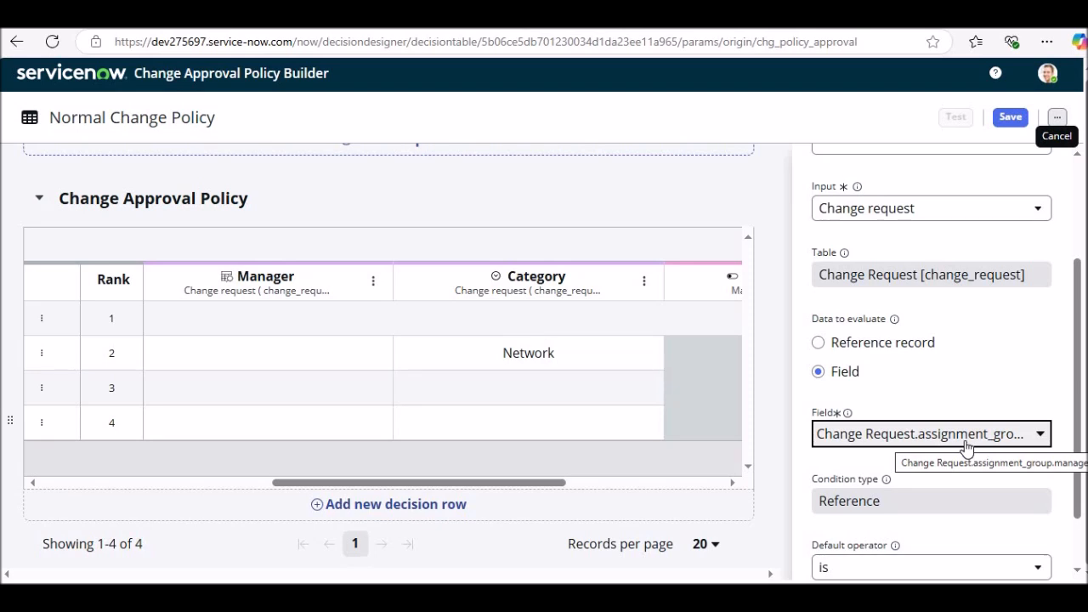
pyautogui.click(267, 370)
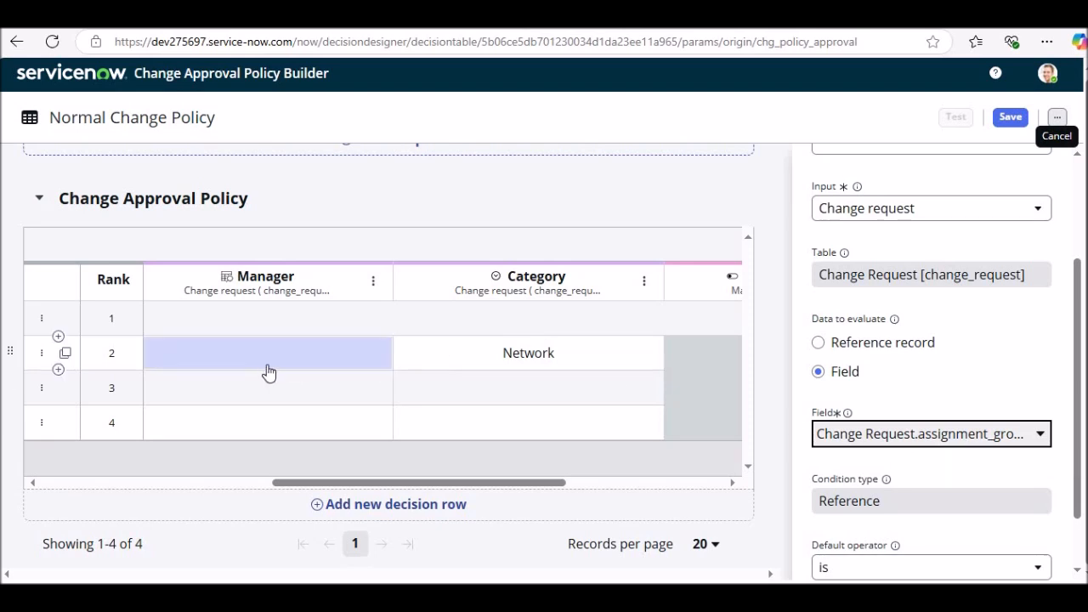
pyautogui.moveTo(360, 483); pyautogui.dragTo(303, 483)
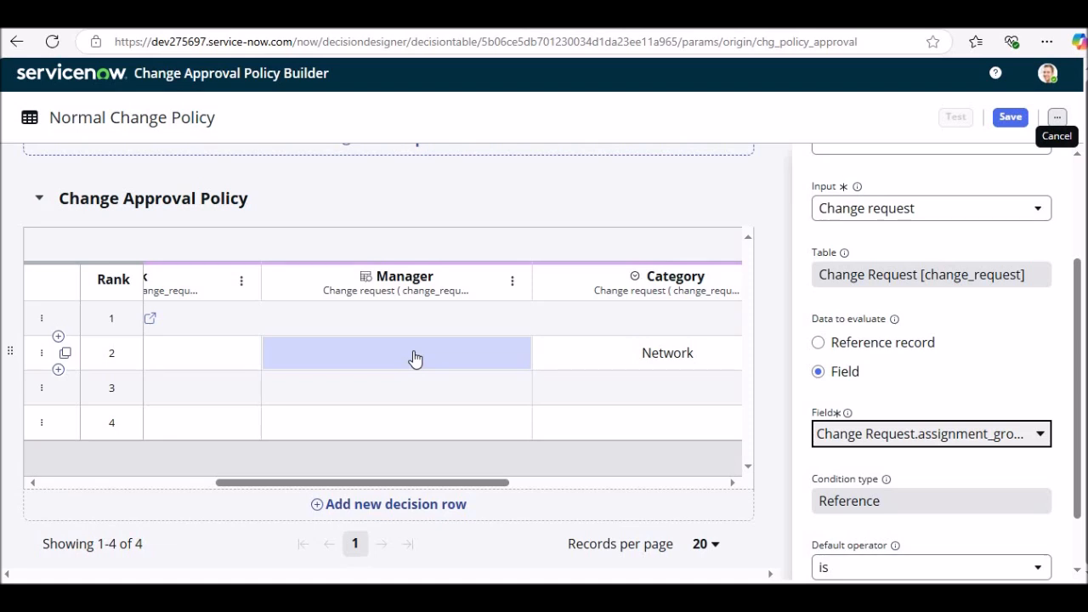
pyautogui.click(414, 358)
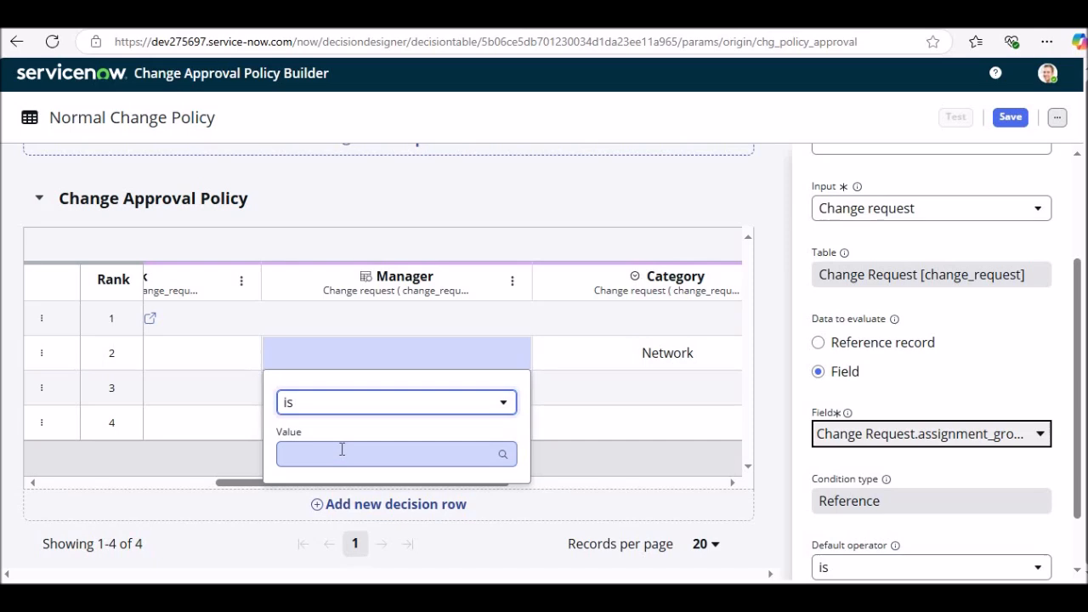
pyautogui.click(520, 174)
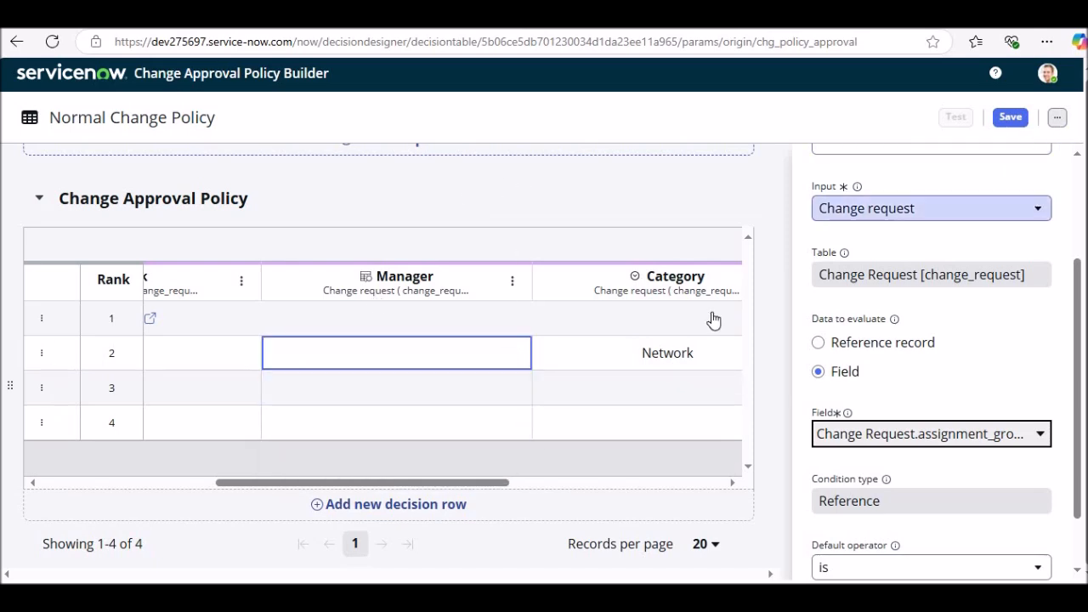
pyautogui.scroll(3, 714, 316)
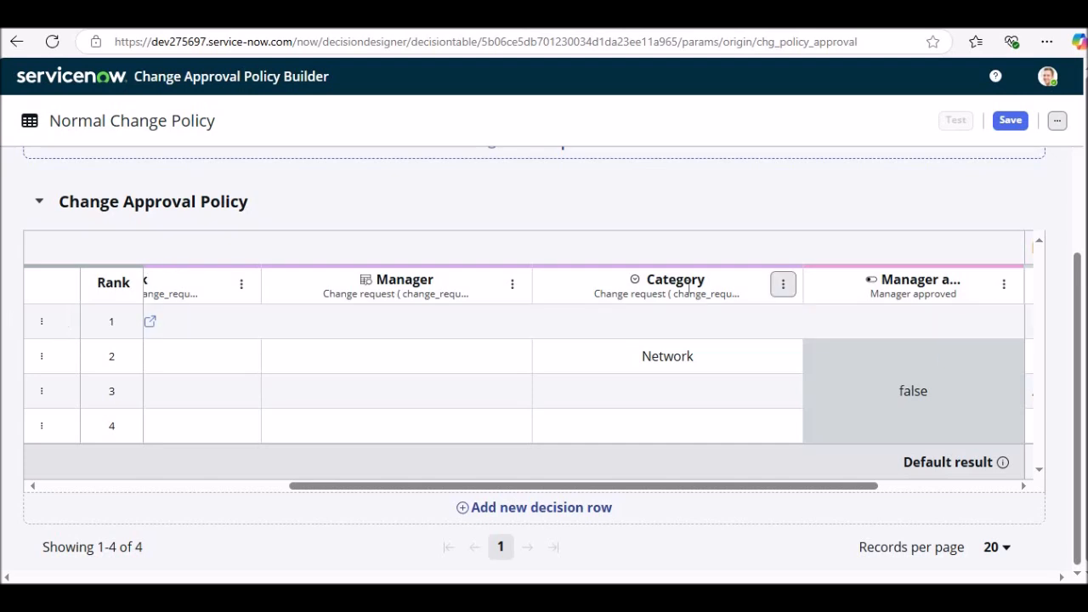
# Step: Start a new condition column after Category and label it "sub Category"
pyautogui.click(782, 284)
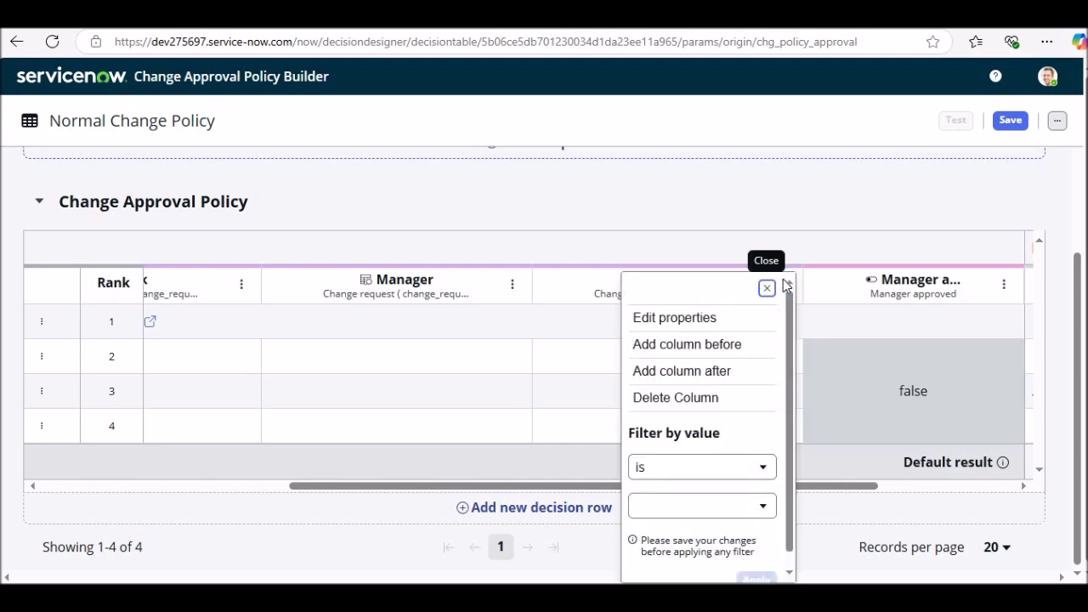
pyautogui.click(686, 374)
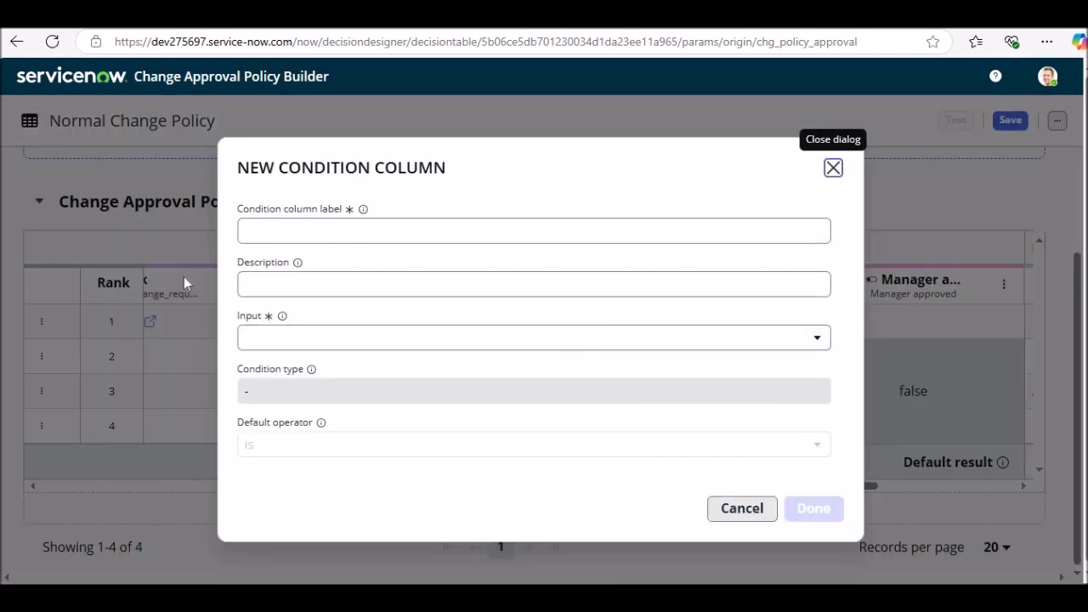
pyautogui.click(308, 237)
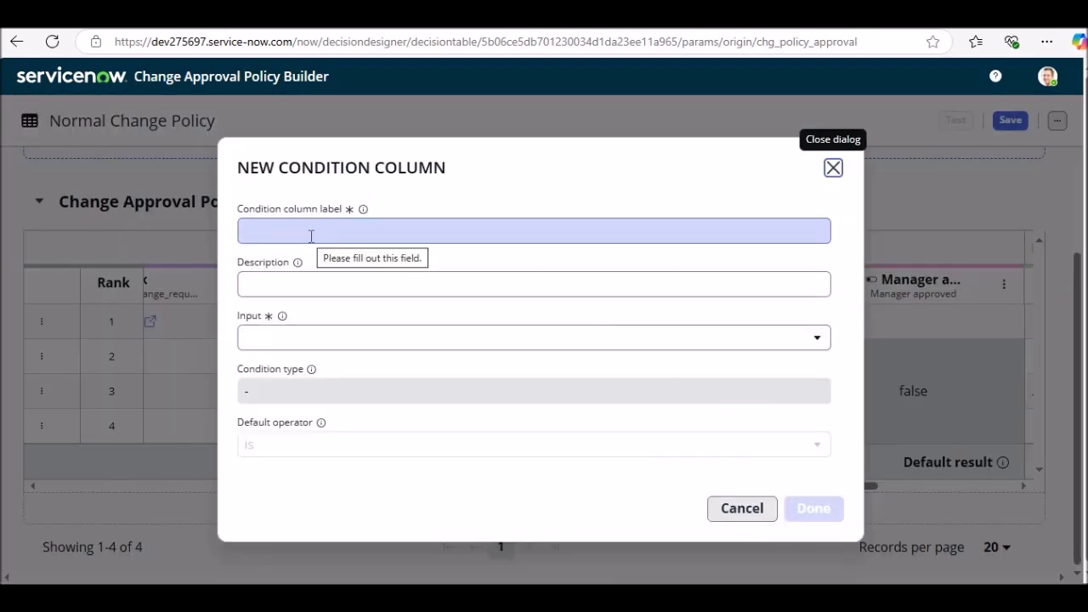
pyautogui.click(312, 237)
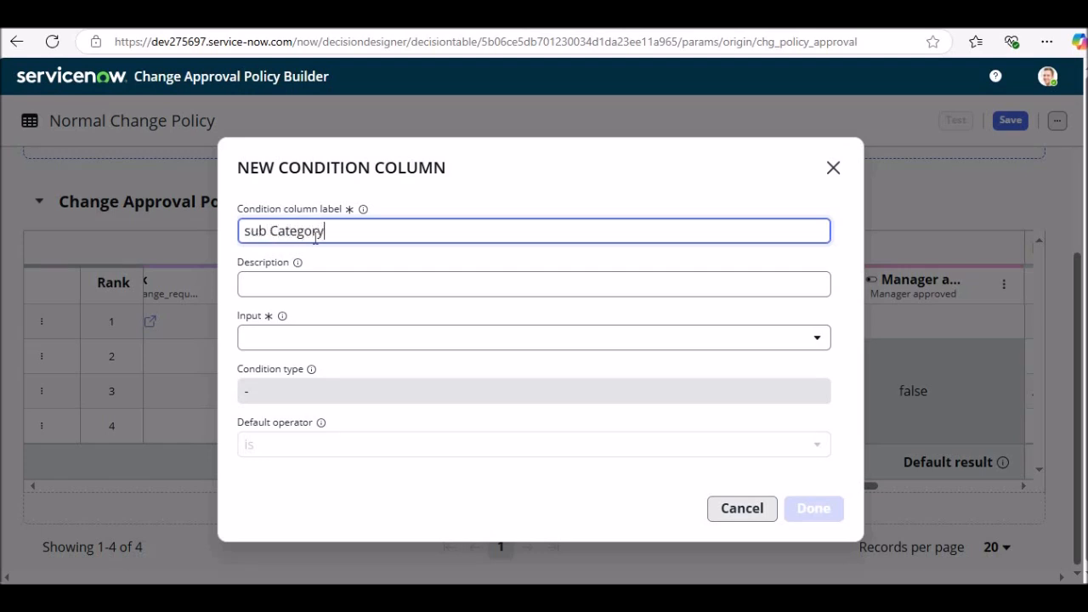
pyautogui.write('sub Category')
pyautogui.press('Tab')
# Step: Base the new condition column on the Change request input and have it evaluate the Configuration item field (cmdb_ci)
pyautogui.click(330, 346)
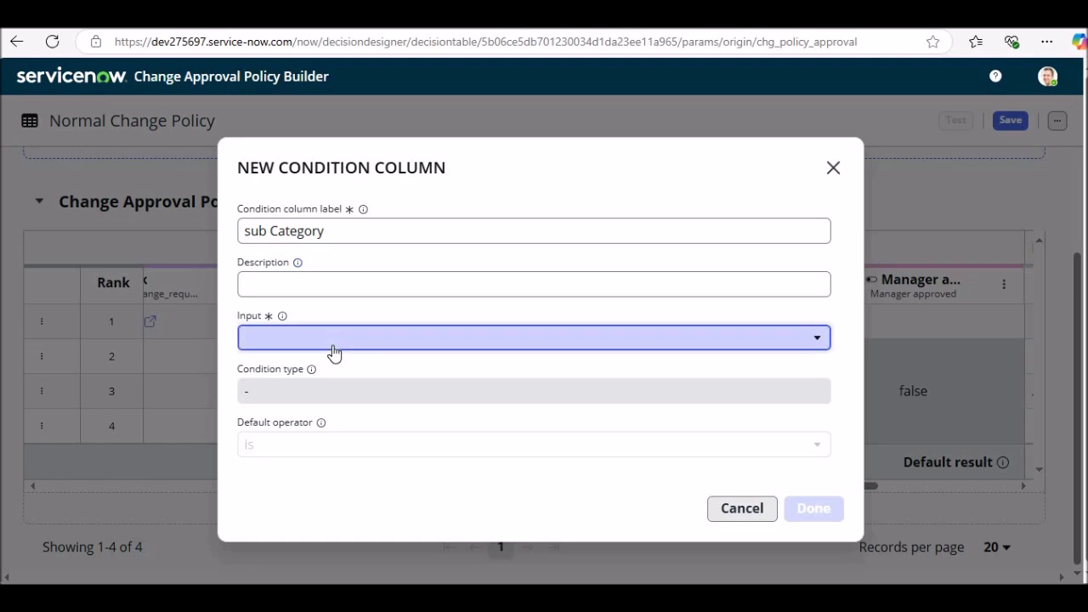
pyautogui.click(358, 385)
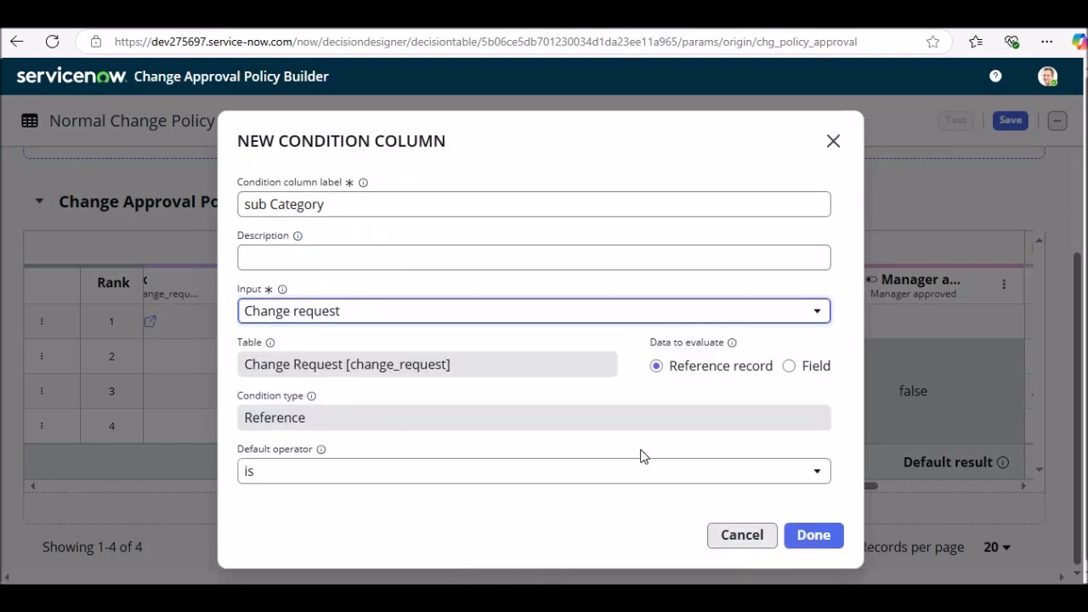
pyautogui.click(790, 364)
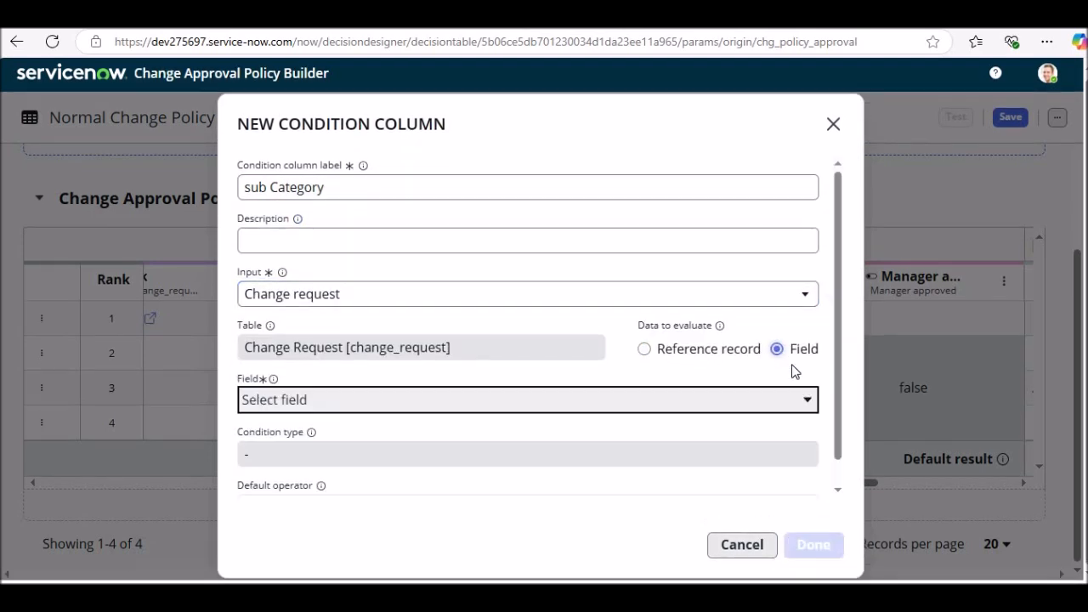
pyautogui.click(423, 399)
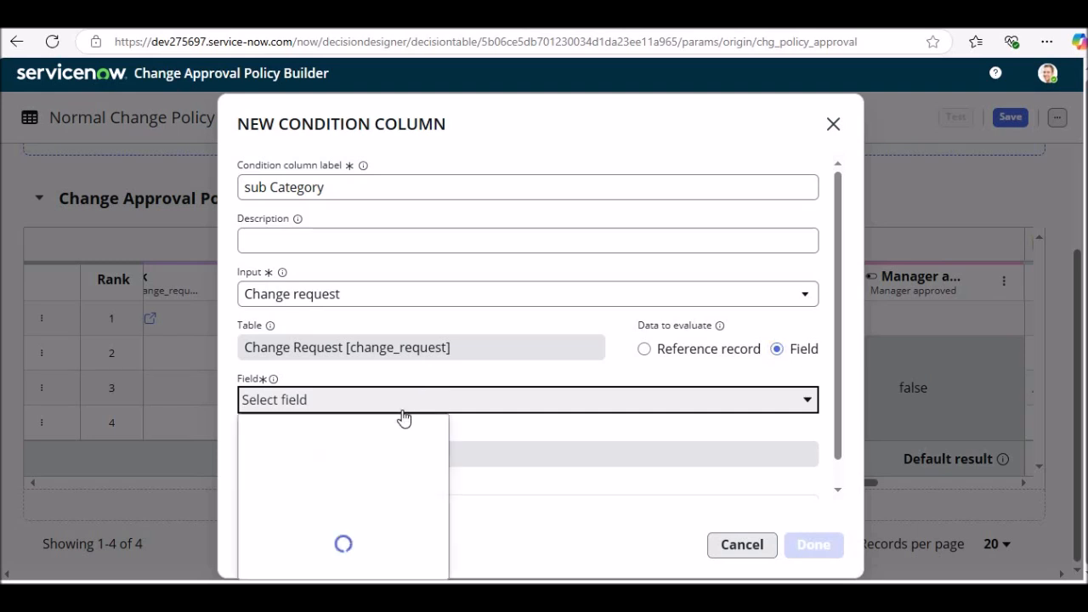
pyautogui.scroll(-2, 412, 458)
pyautogui.scroll(-2, 413, 462)
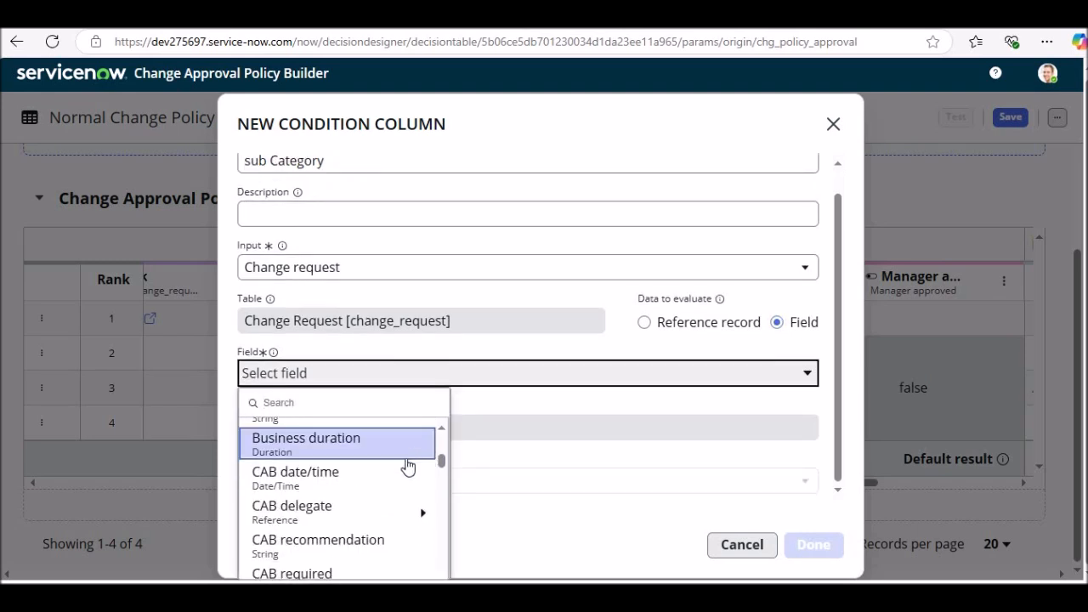
pyautogui.scroll(-2, 414, 476)
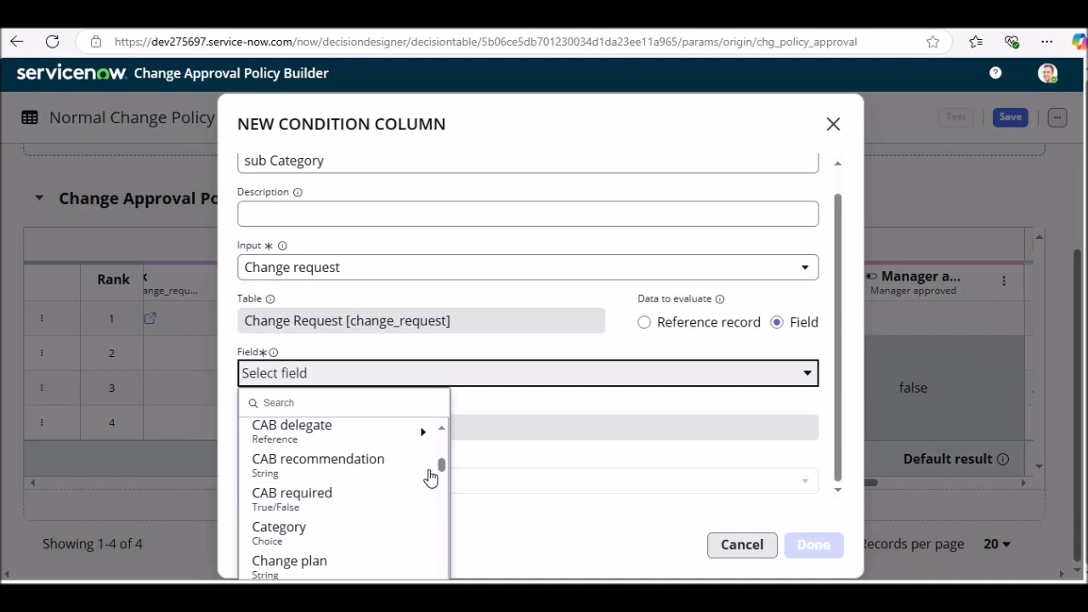
pyautogui.scroll(-1, 414, 522)
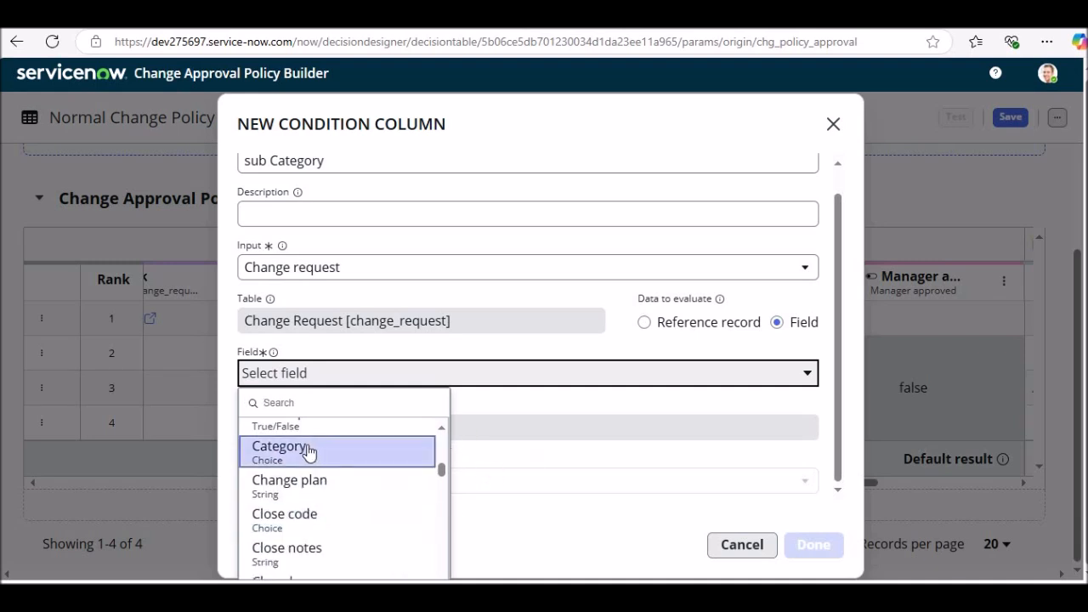
pyautogui.scroll(-4, 353, 510)
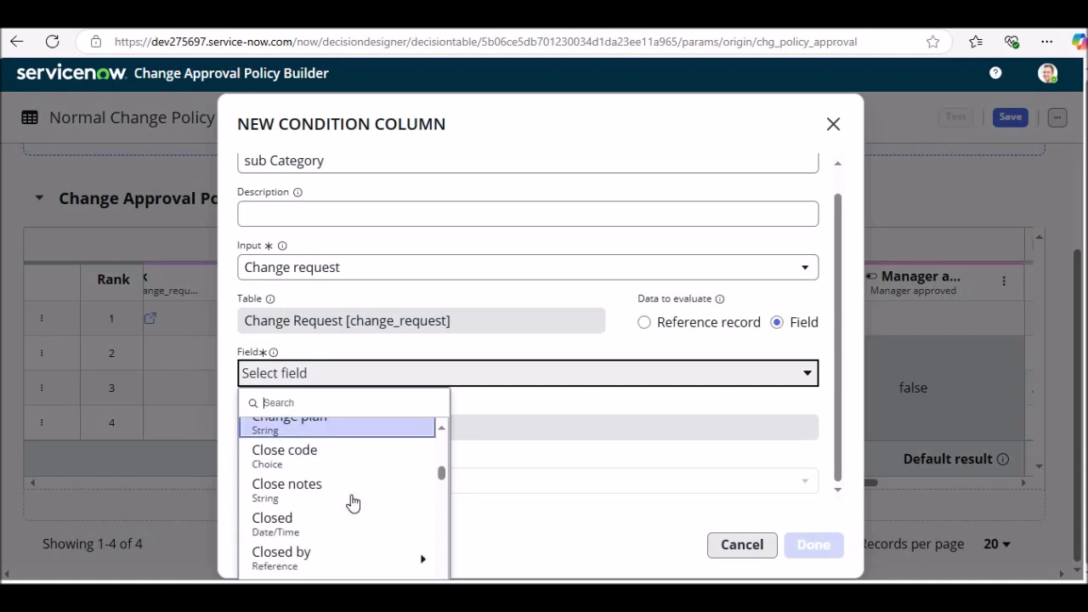
pyautogui.scroll(-3, 351, 502)
pyautogui.scroll(2, 349, 501)
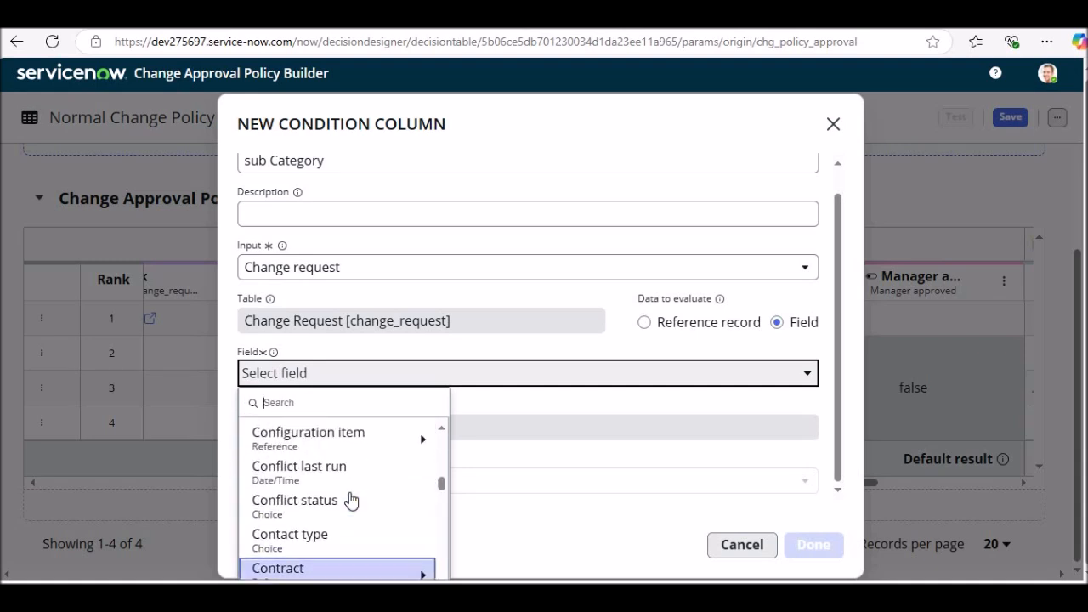
pyautogui.click(341, 451)
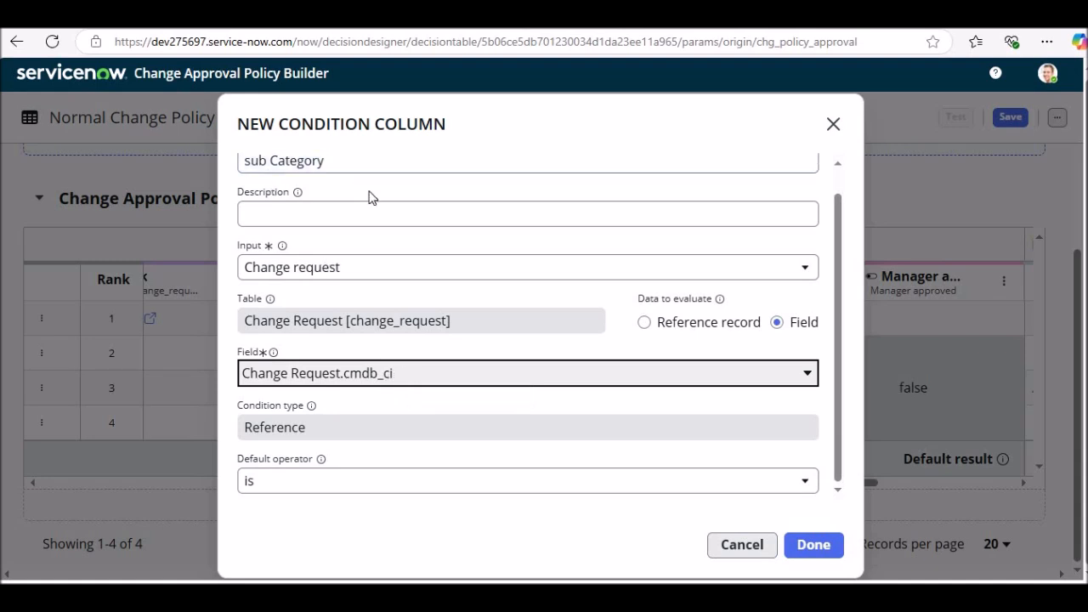
# Step: Relabel the new condition column "CI" and add it to the decision table with the default operator "is"
pyautogui.scroll(1, 377, 206)
pyautogui.moveTo(357, 189); pyautogui.dragTo(210, 197)
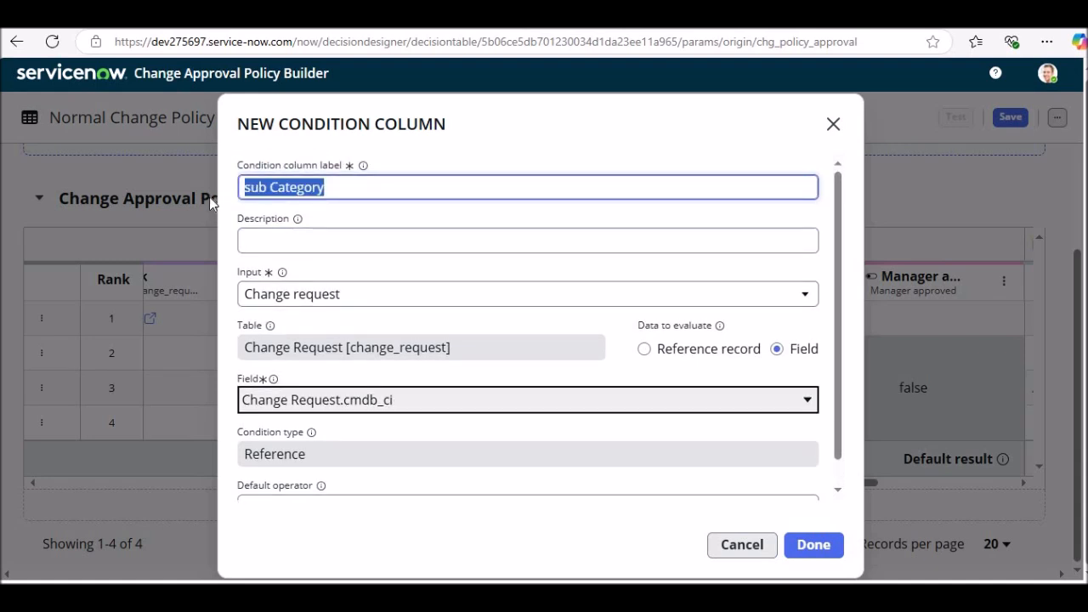
pyautogui.write('CI')
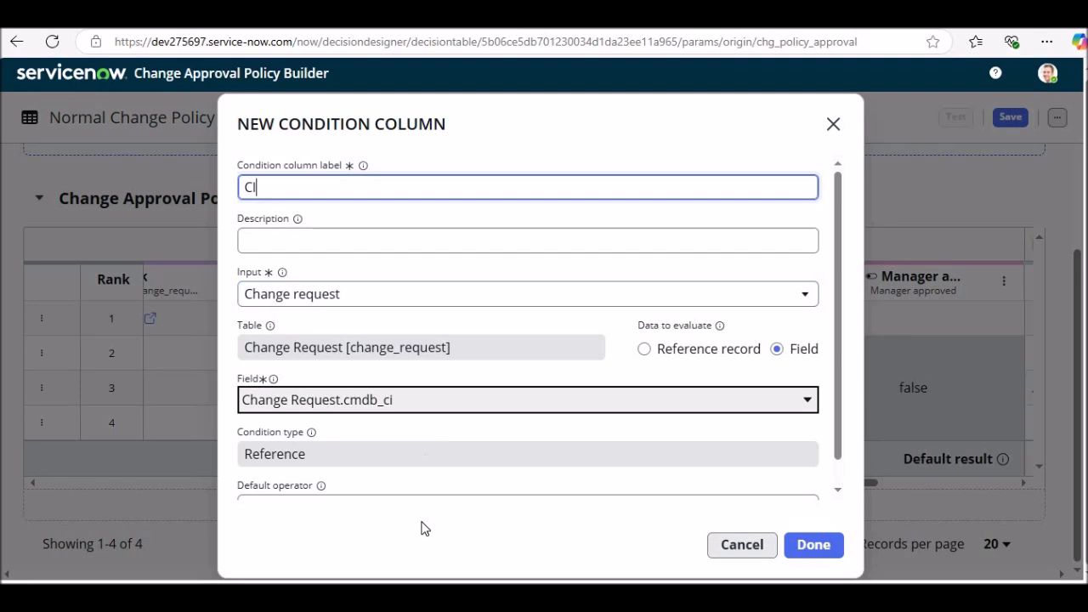
pyautogui.scroll(-1, 416, 464)
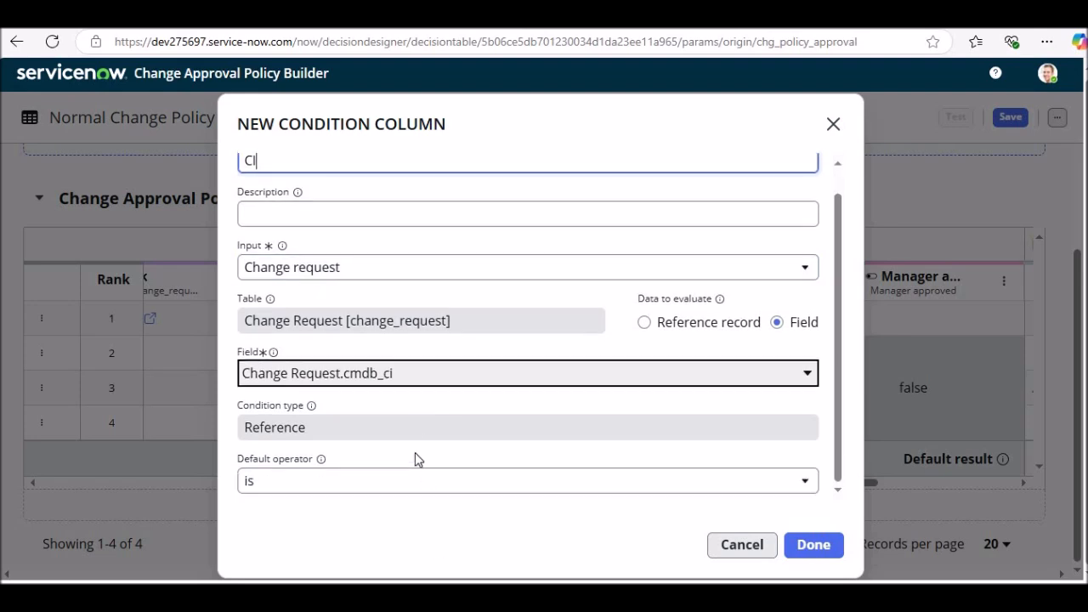
pyautogui.click(809, 546)
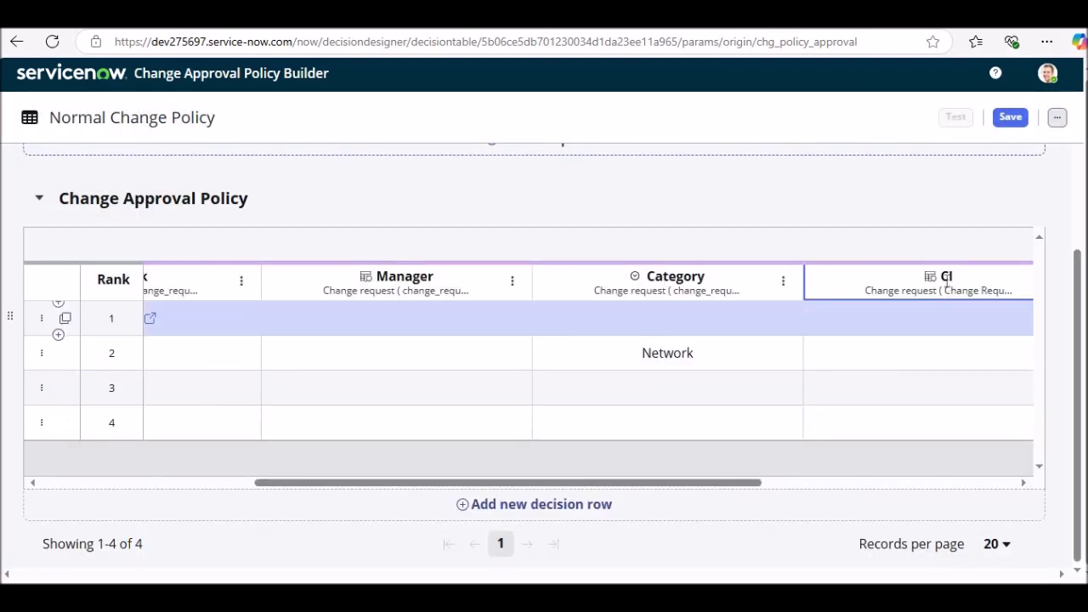
# Step: Examine the decision table's condition and result columns, including the Category and approval result cells of row 2, without changing them
pyautogui.moveTo(750, 488); pyautogui.dragTo(813, 478)
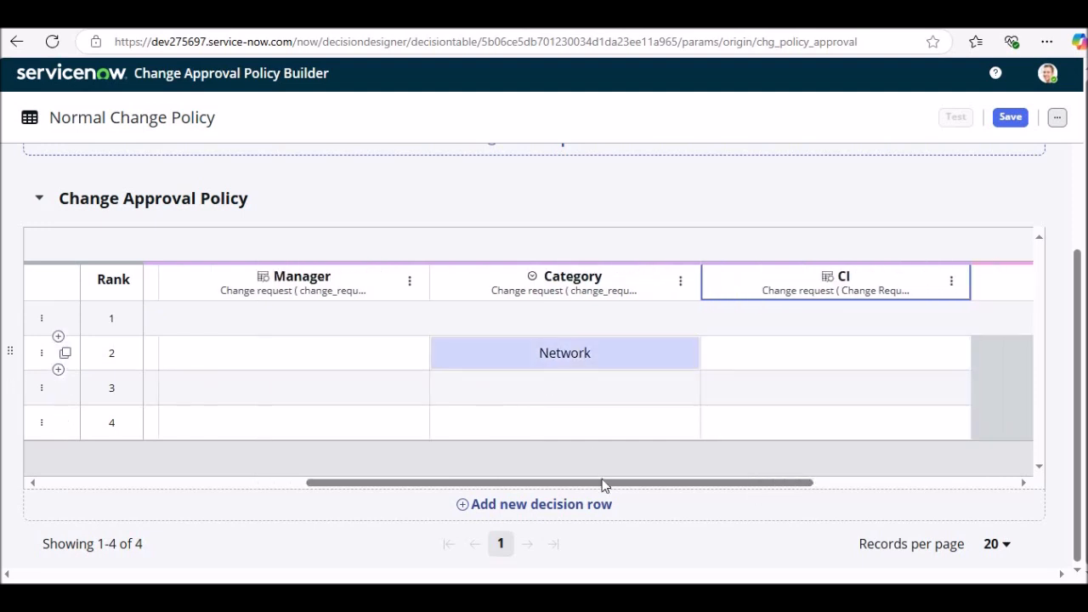
pyautogui.moveTo(604, 484); pyautogui.dragTo(280, 467)
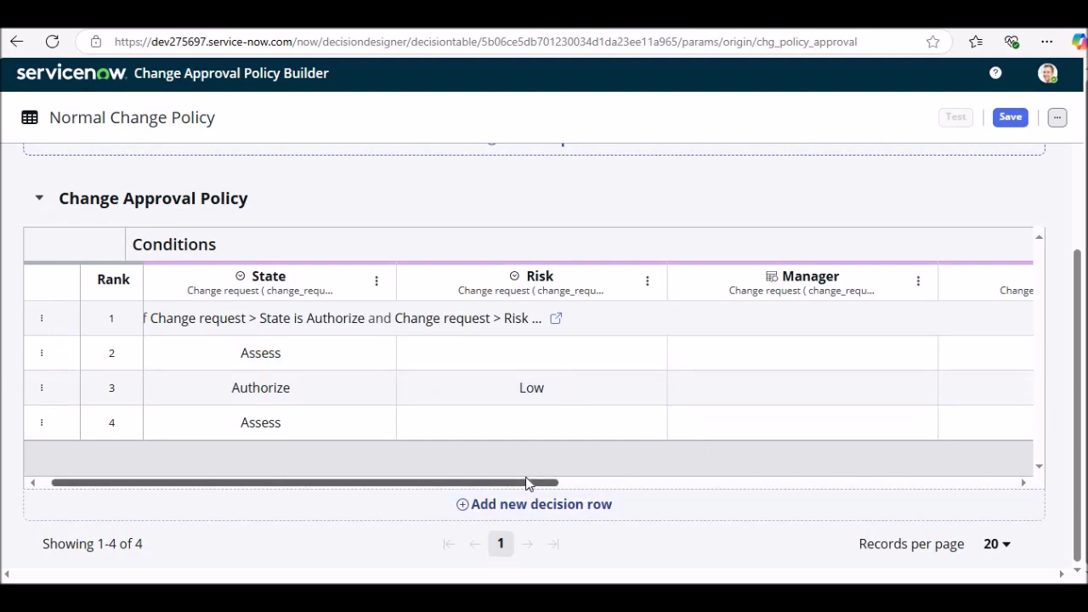
pyautogui.moveTo(527, 490); pyautogui.dragTo(889, 486)
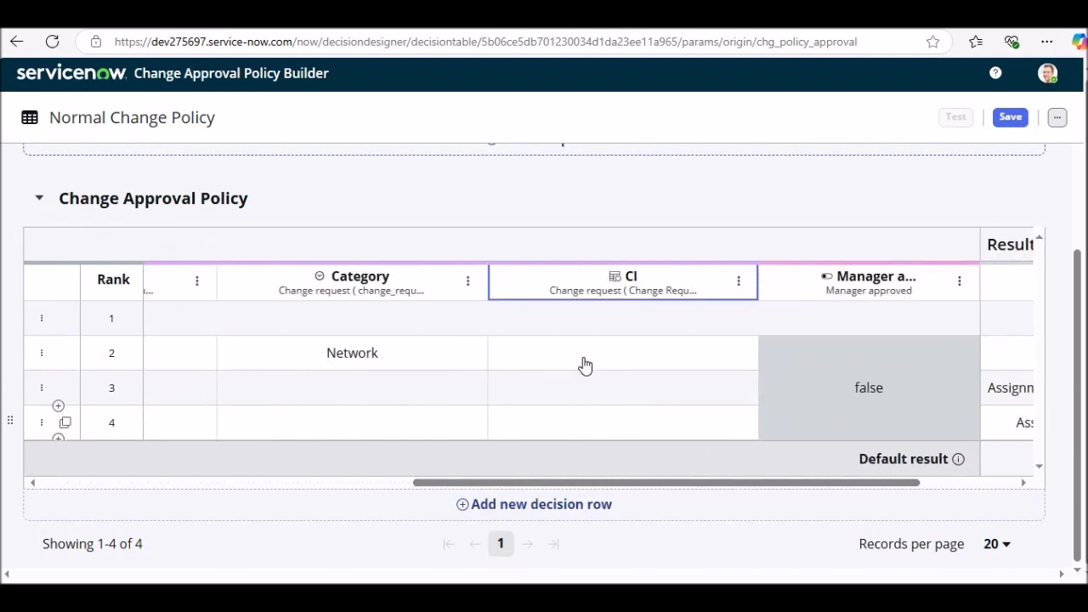
pyautogui.moveTo(685, 481); pyautogui.dragTo(802, 486)
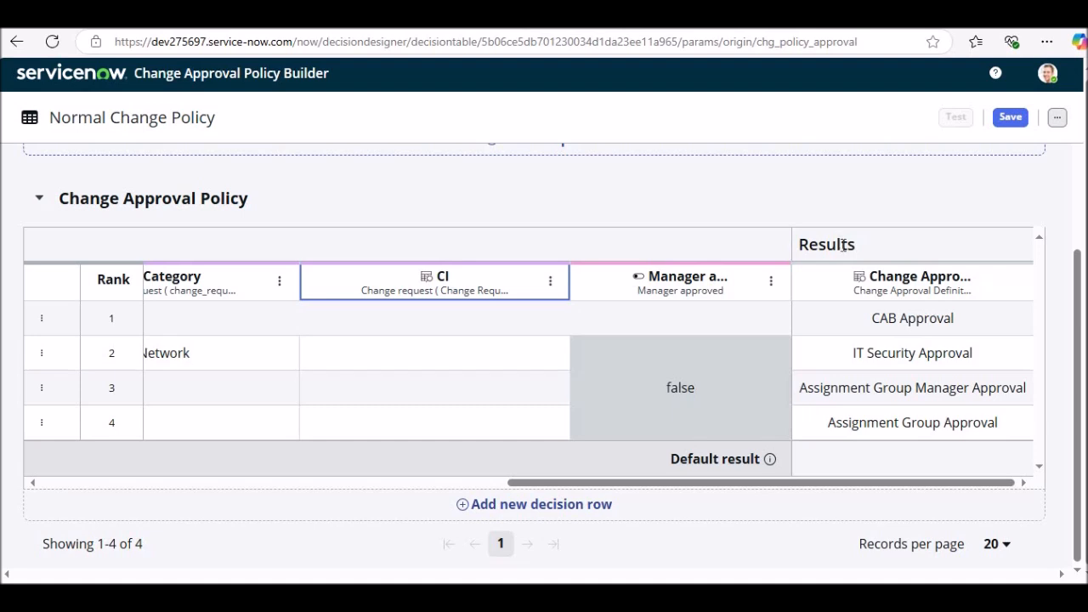
pyautogui.click(250, 361)
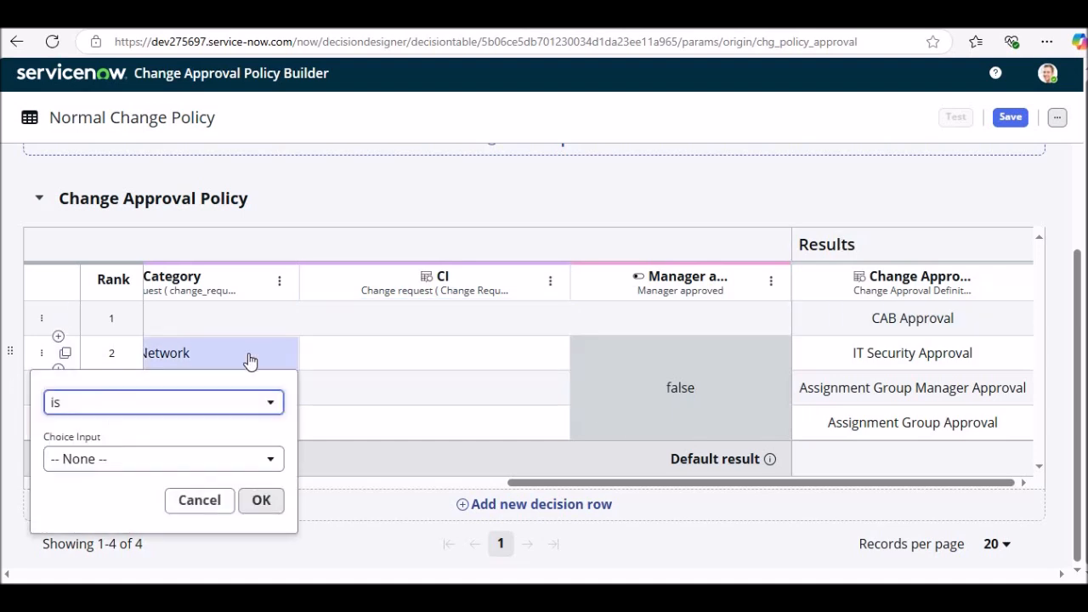
pyautogui.click(833, 363)
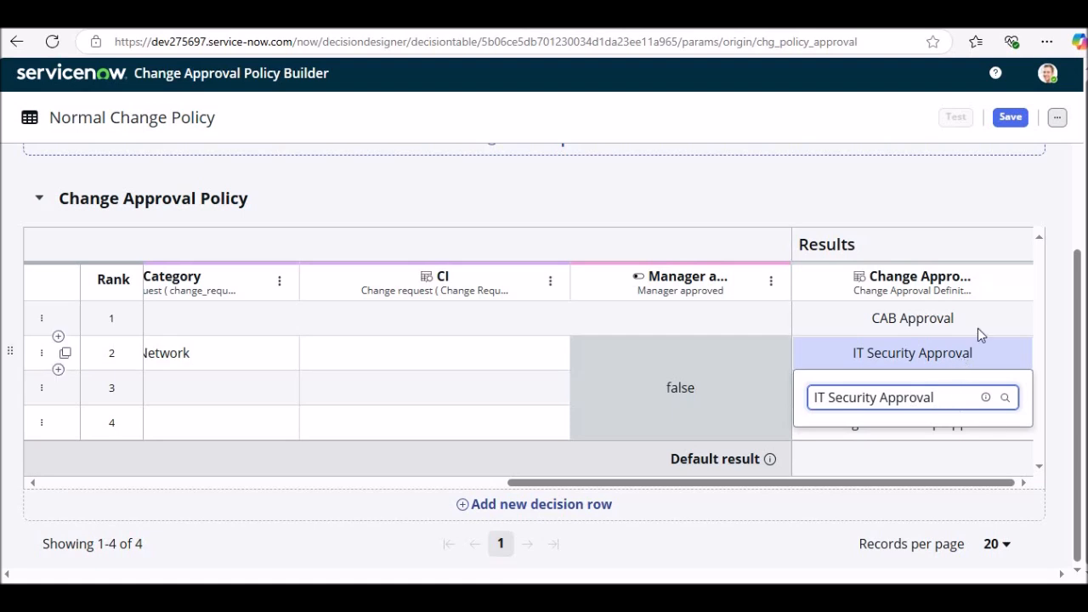
pyautogui.press('Escape')
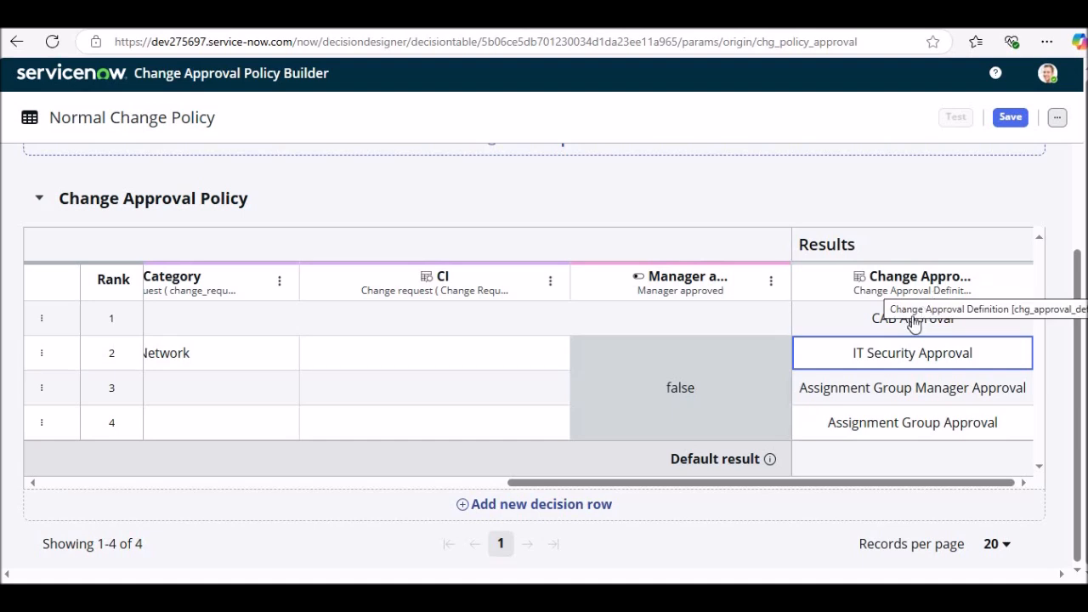
# Step: Pick IT Security Approval from the available approval definitions as the result of row 2
pyautogui.hotkey('ctrl', '-')
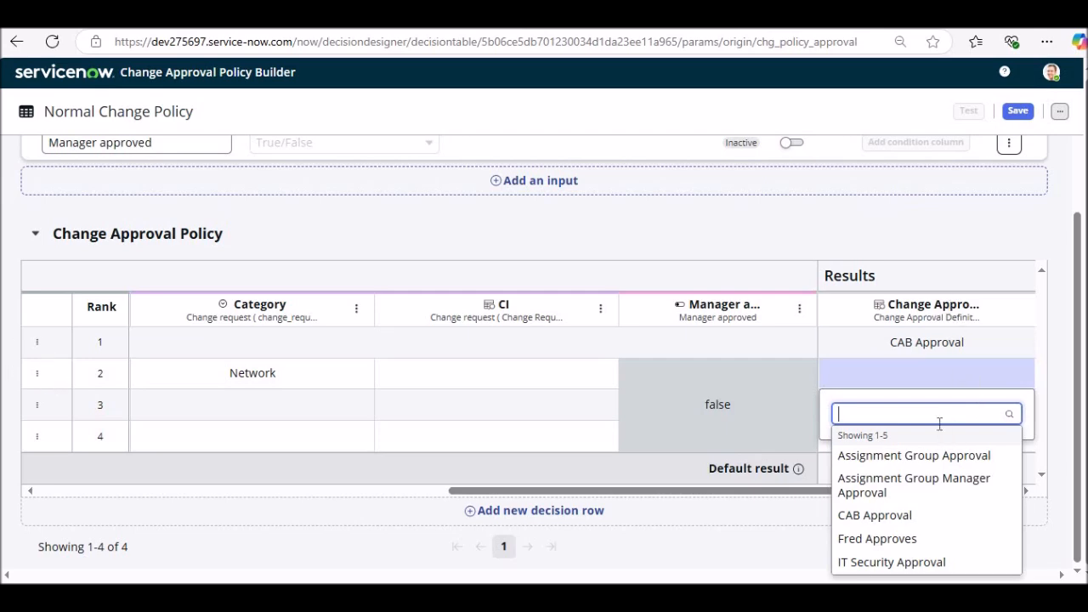
pyautogui.click(895, 564)
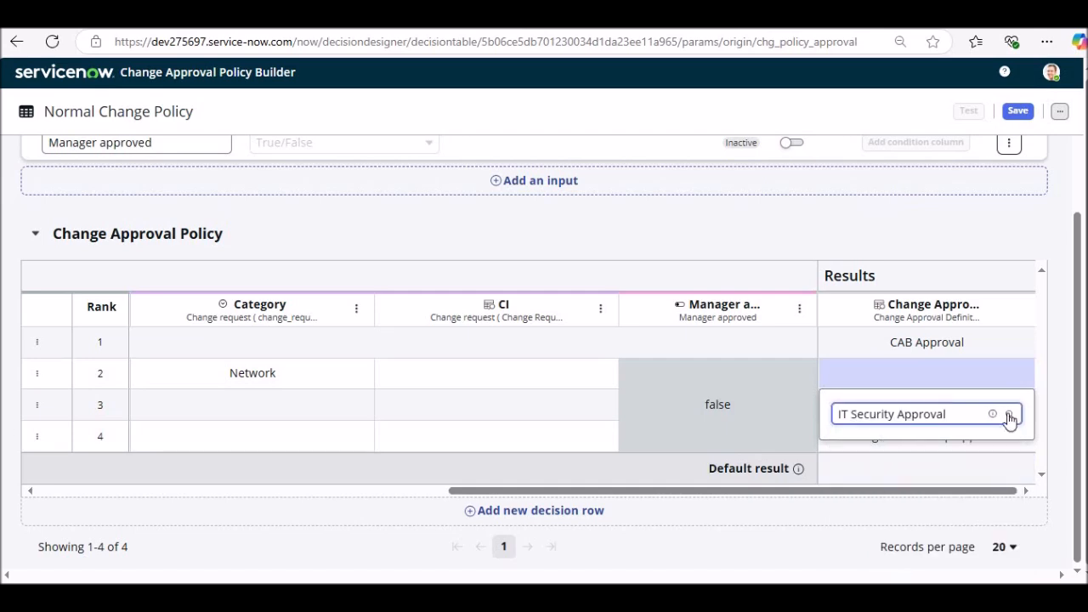
pyautogui.click(1067, 370)
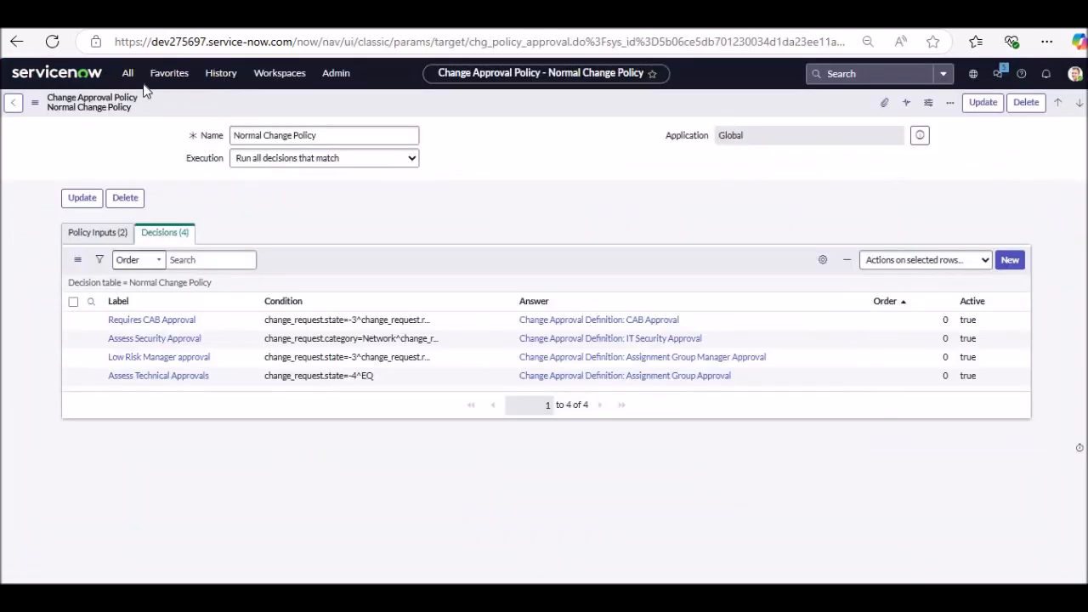
# Step: Find and open the Change Policy module's Approval Definitions, filtering the navigator by "approval de"
pyautogui.click(128, 74)
pyautogui.write('approval de')
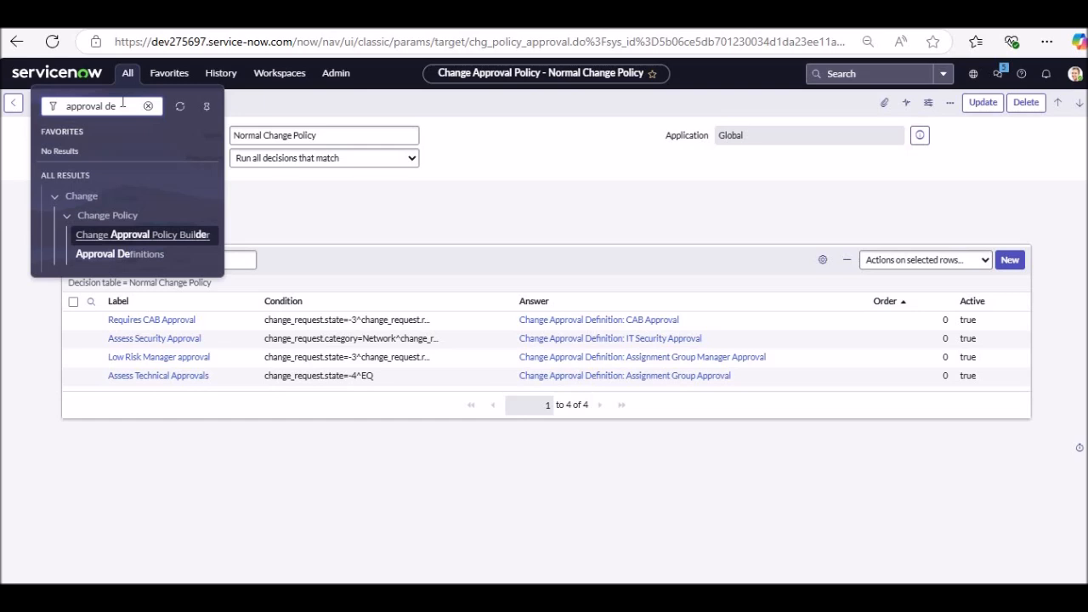
pyautogui.click(119, 255)
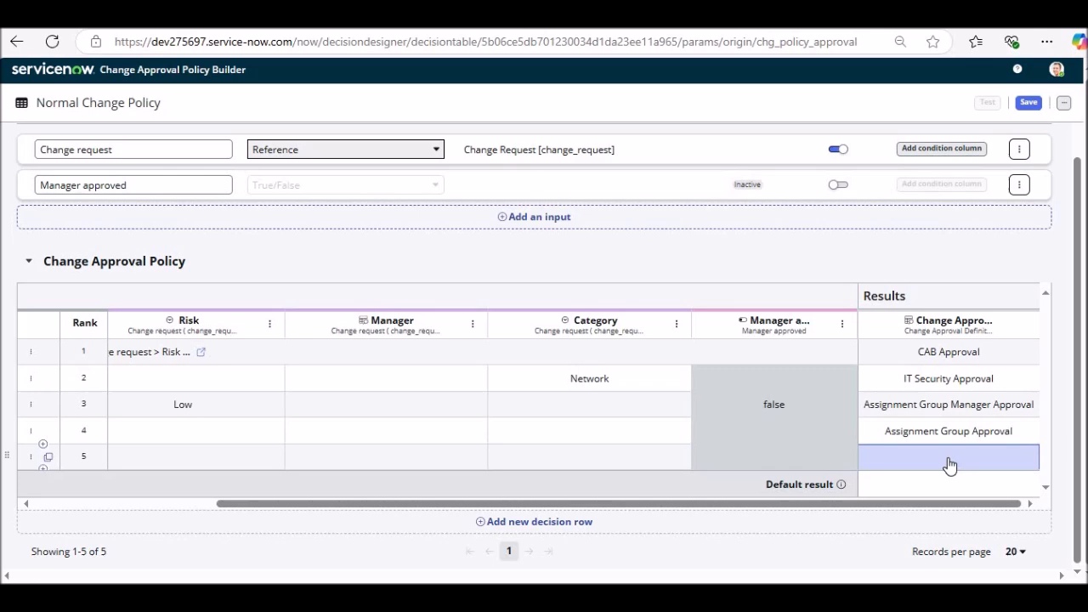
# Step: Open the change approval result cell of decision row 5 for editing
pyautogui.doubleClick(949, 462)
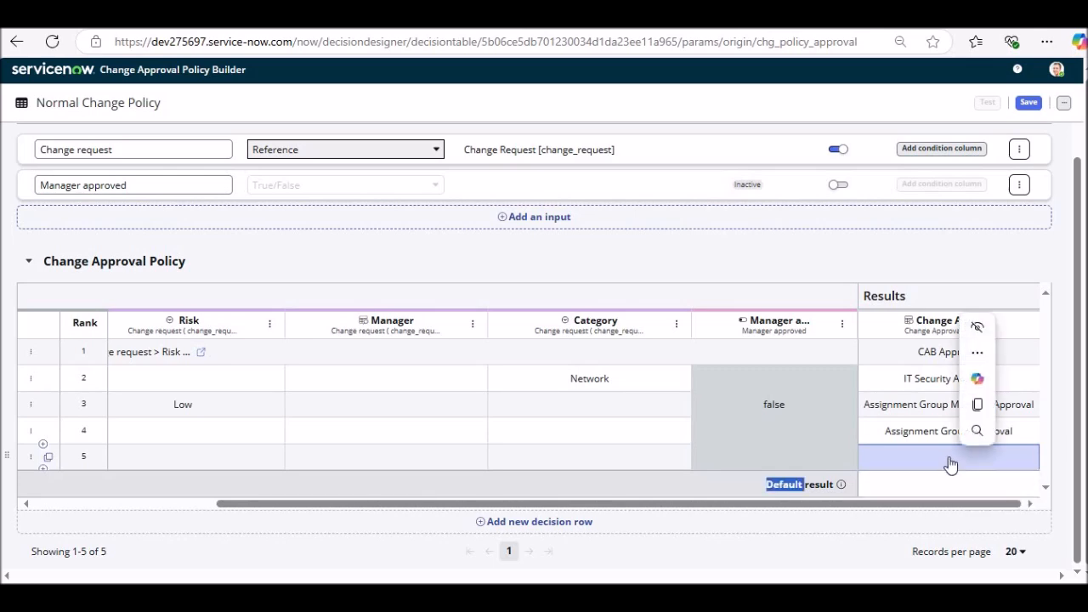